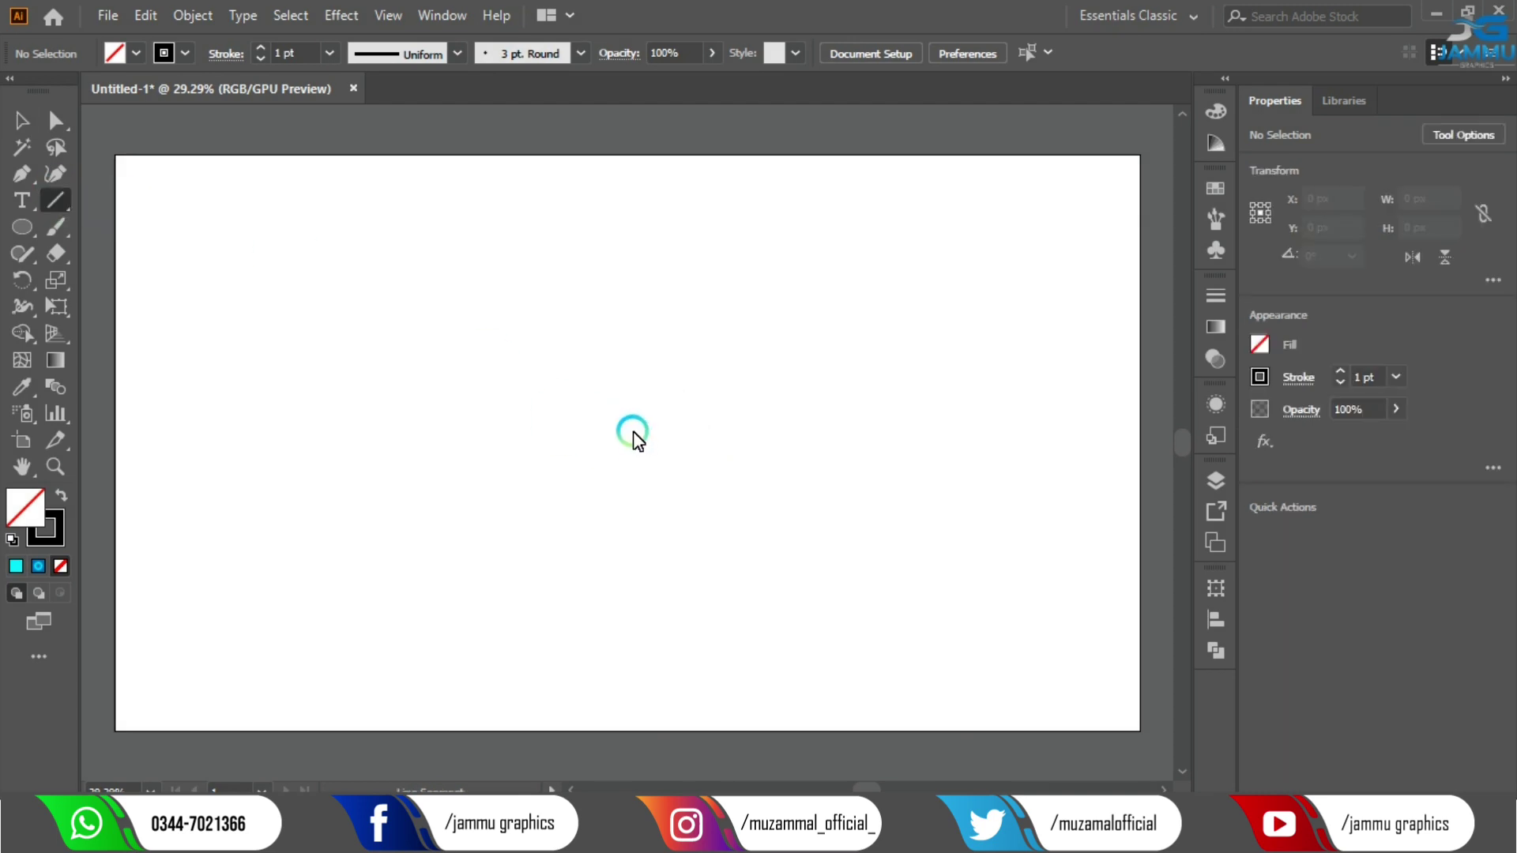
Draw a vertical line, smooth its top anchor and pull a handle to bend it.
drag(626, 443, 628, 193)
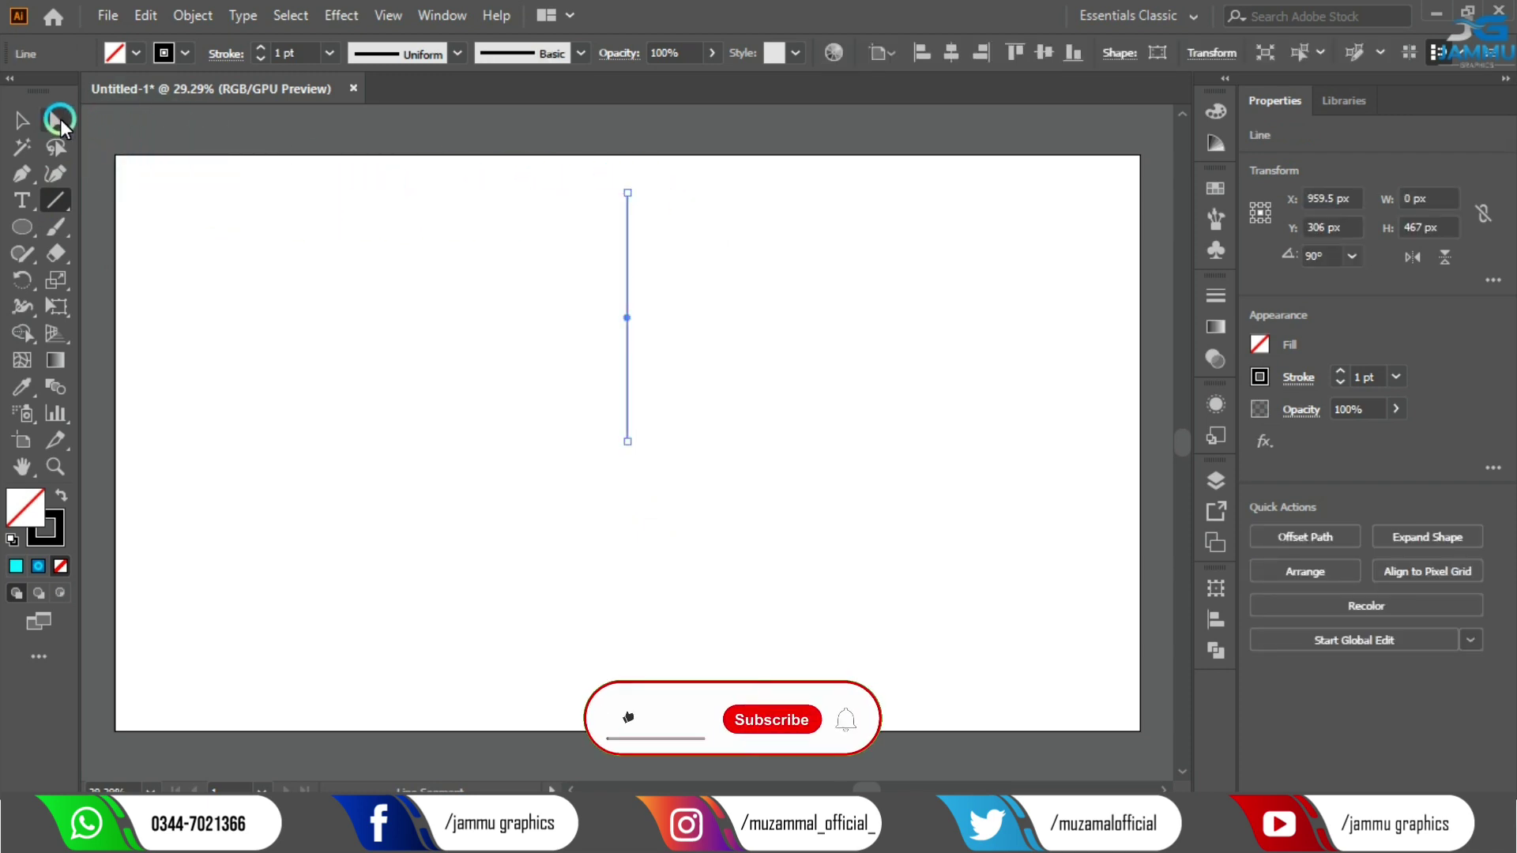
click(61, 123)
click(677, 237)
click(624, 194)
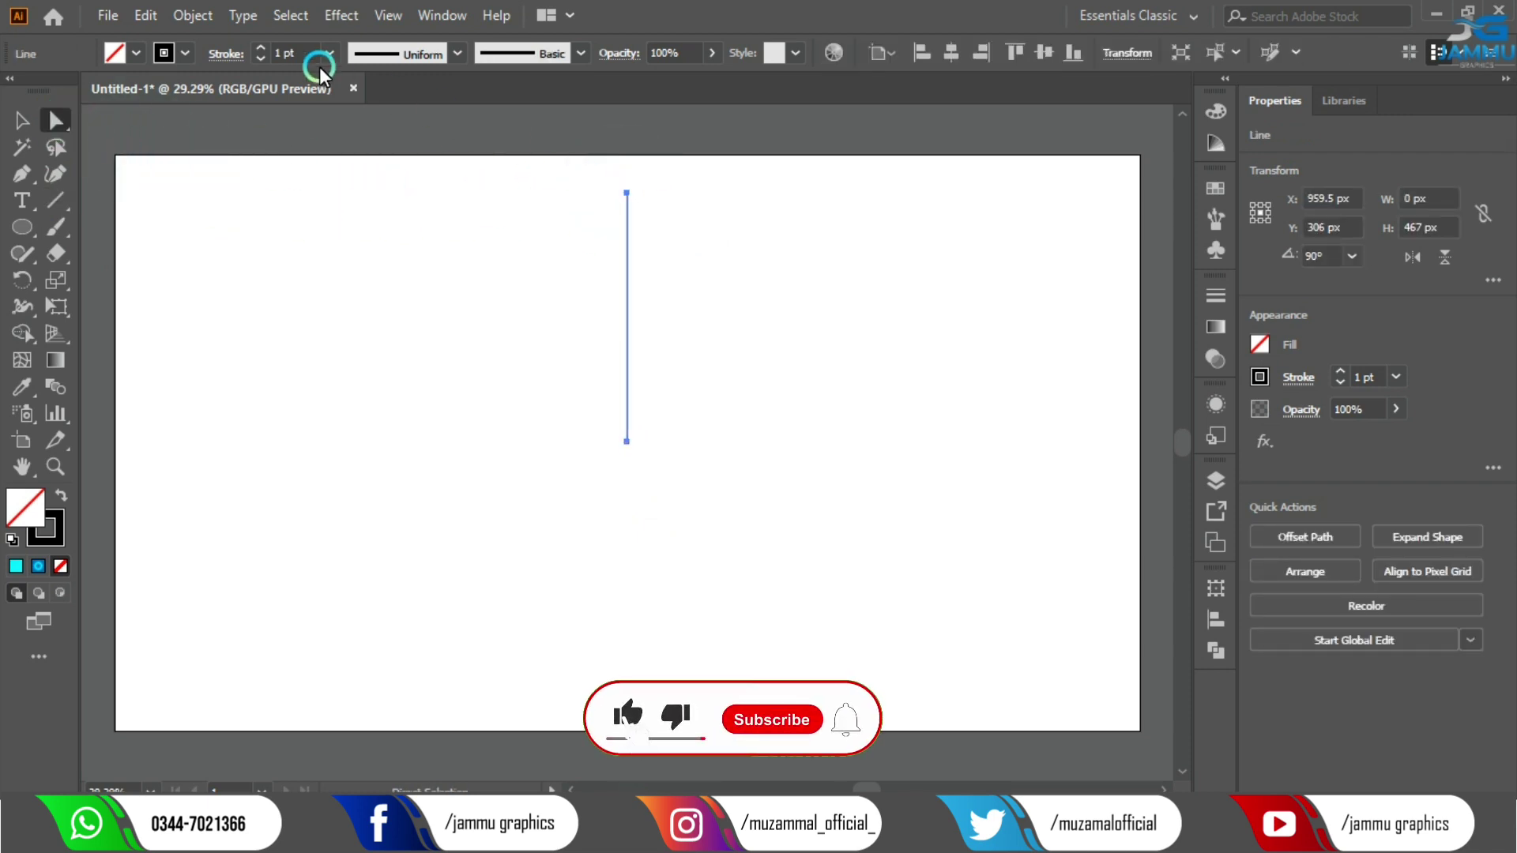
click(627, 193)
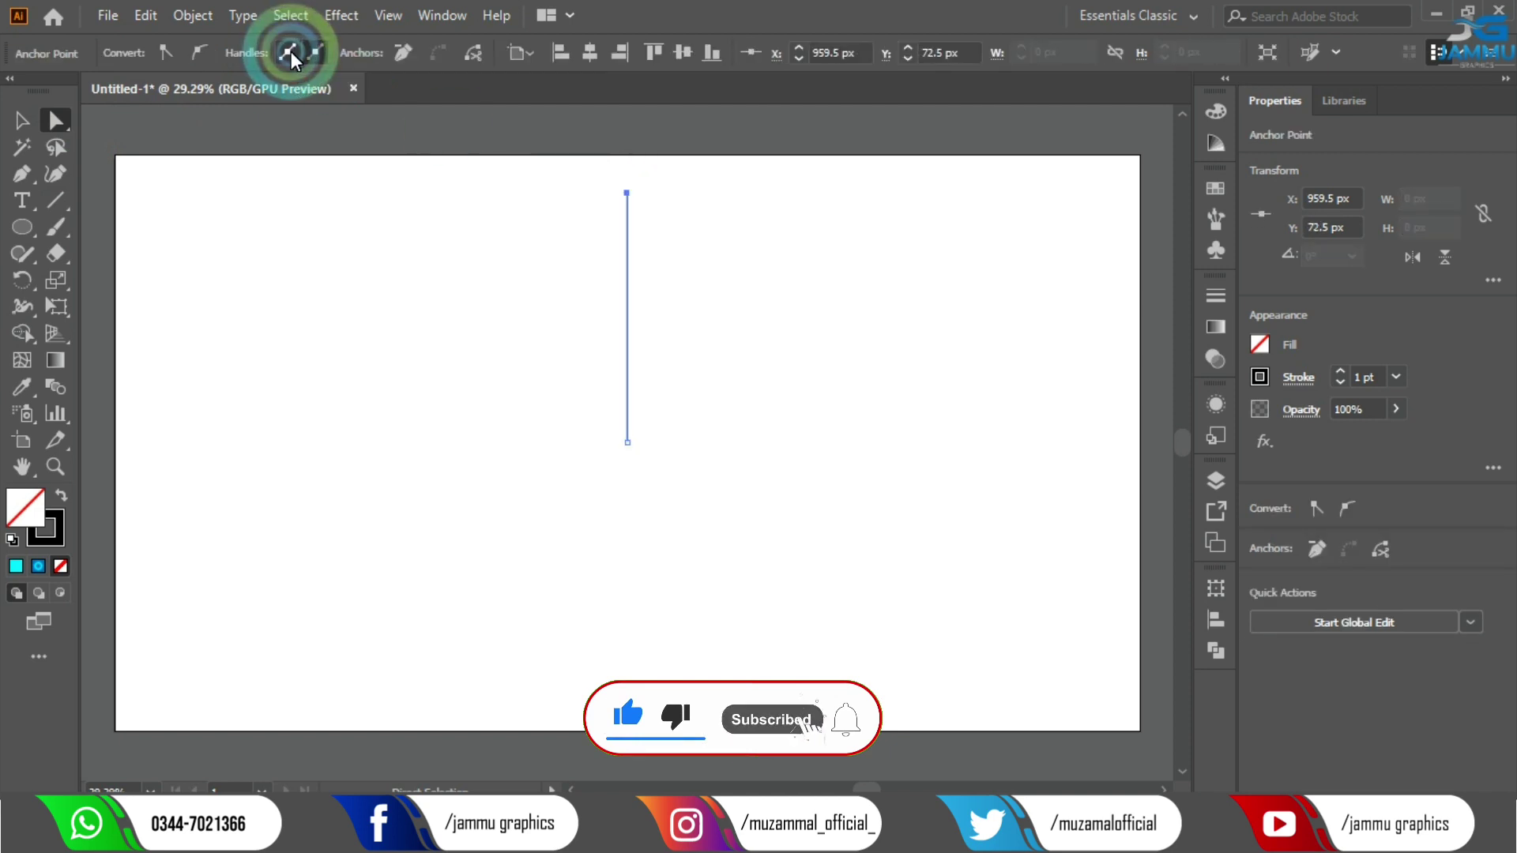
click(202, 54)
mouse_move(627, 260)
mouse_down()
mouse_move(579, 267)
mouse_move(677, 263)
mouse_up()
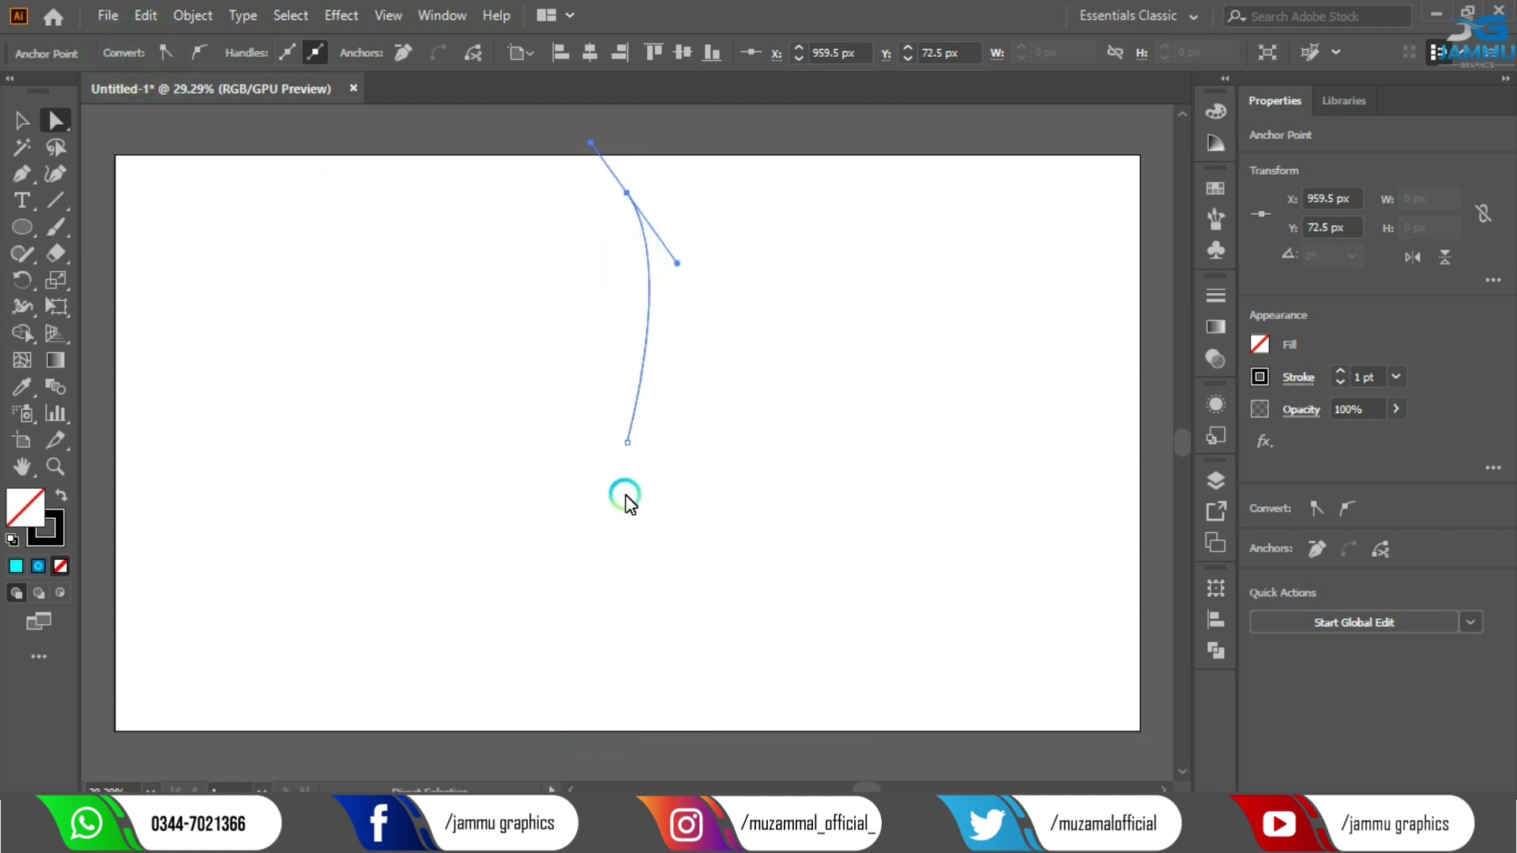
Smooth the bottom anchor and drag its handle to finish the S-curve.
click(628, 445)
click(198, 53)
click(628, 382)
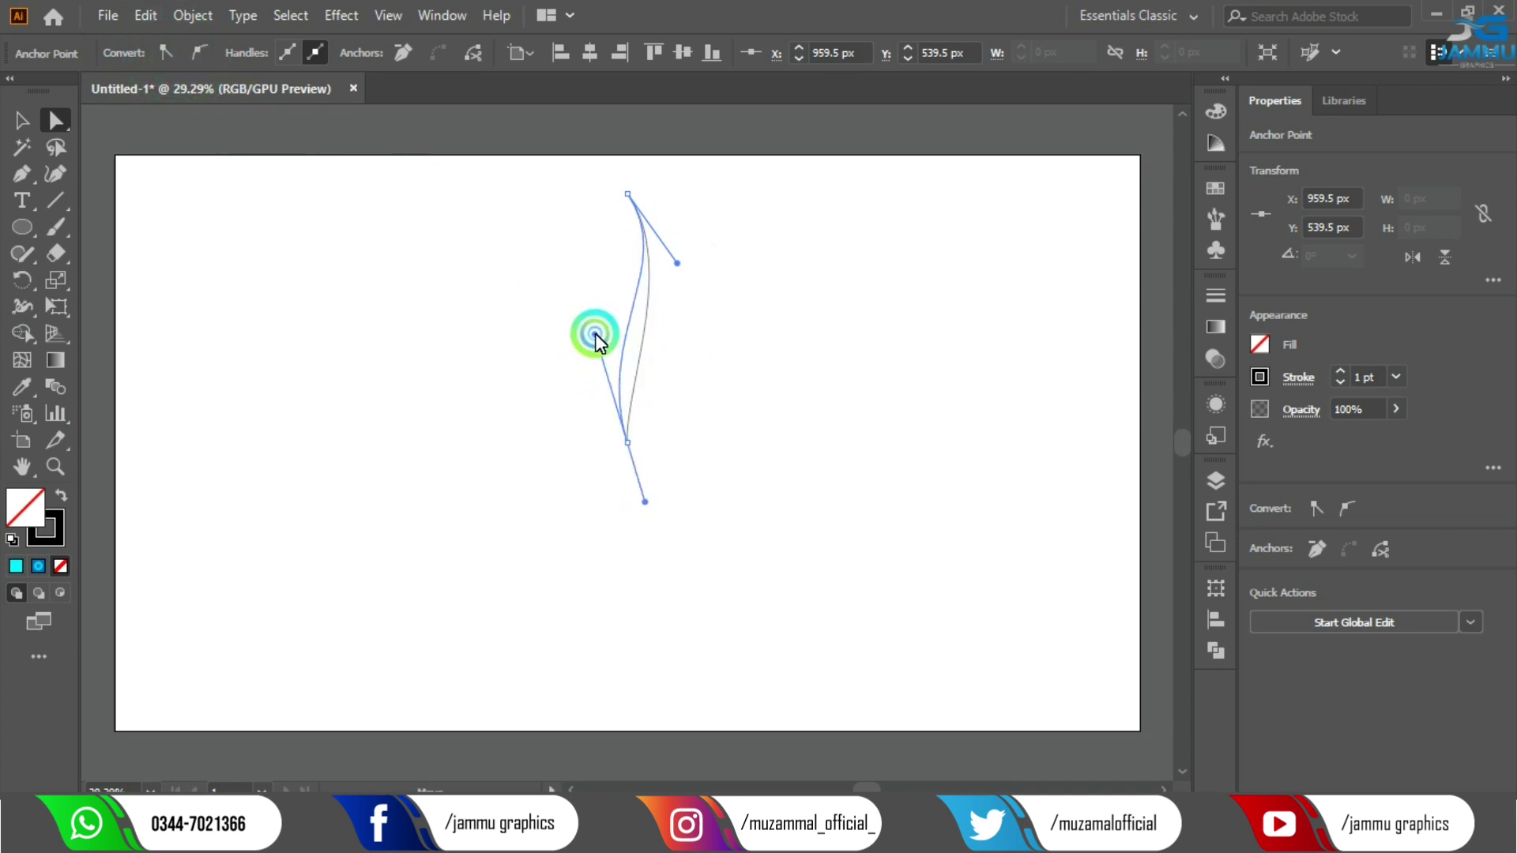
mouse_move(589, 343)
mouse_down()
mouse_move(606, 372)
mouse_move(591, 362)
mouse_up()
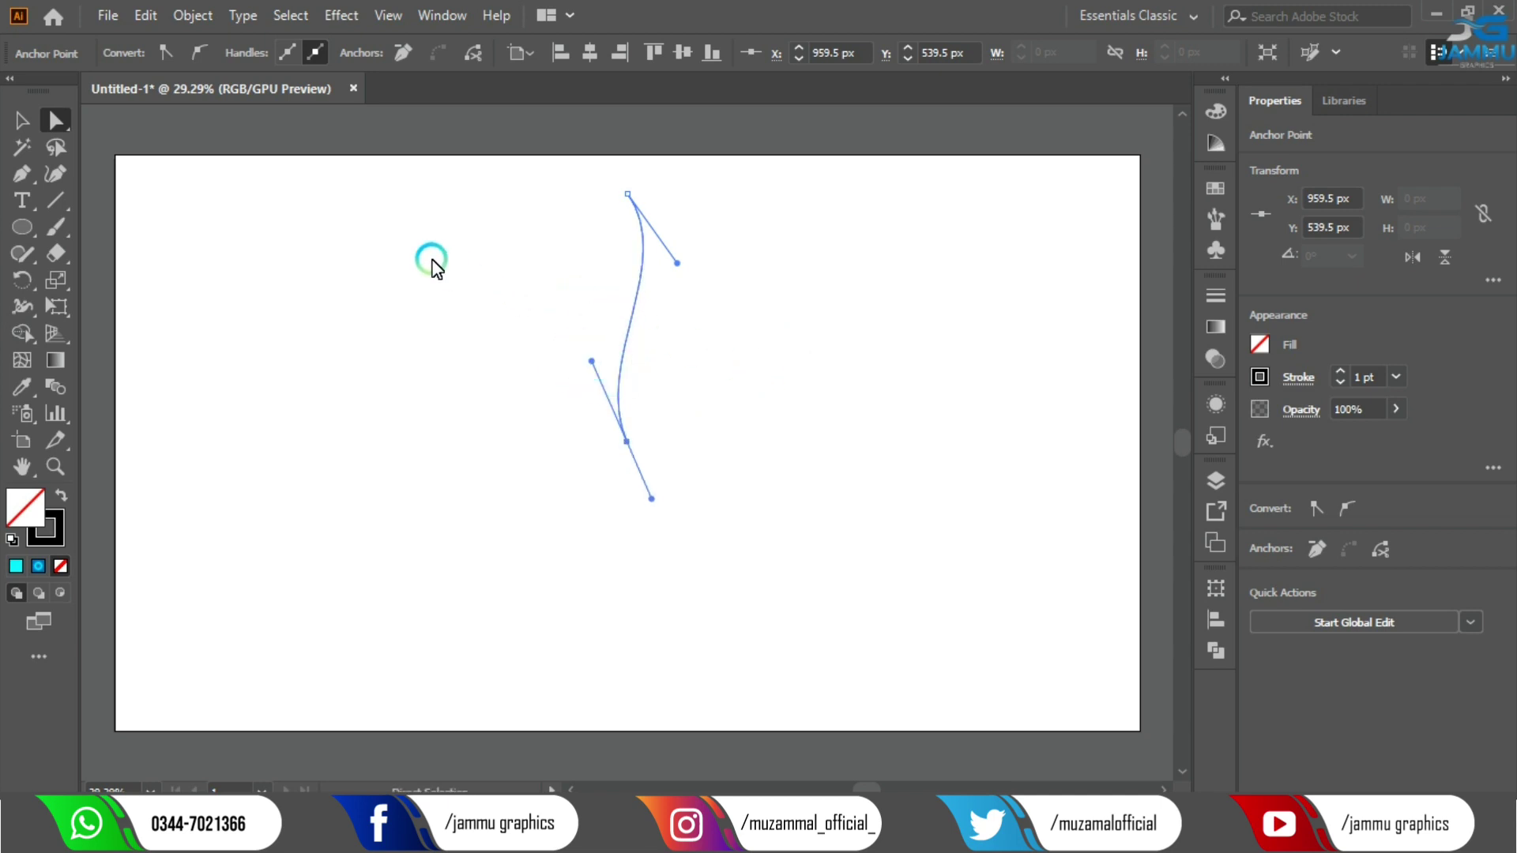
click(22, 120)
click(430, 298)
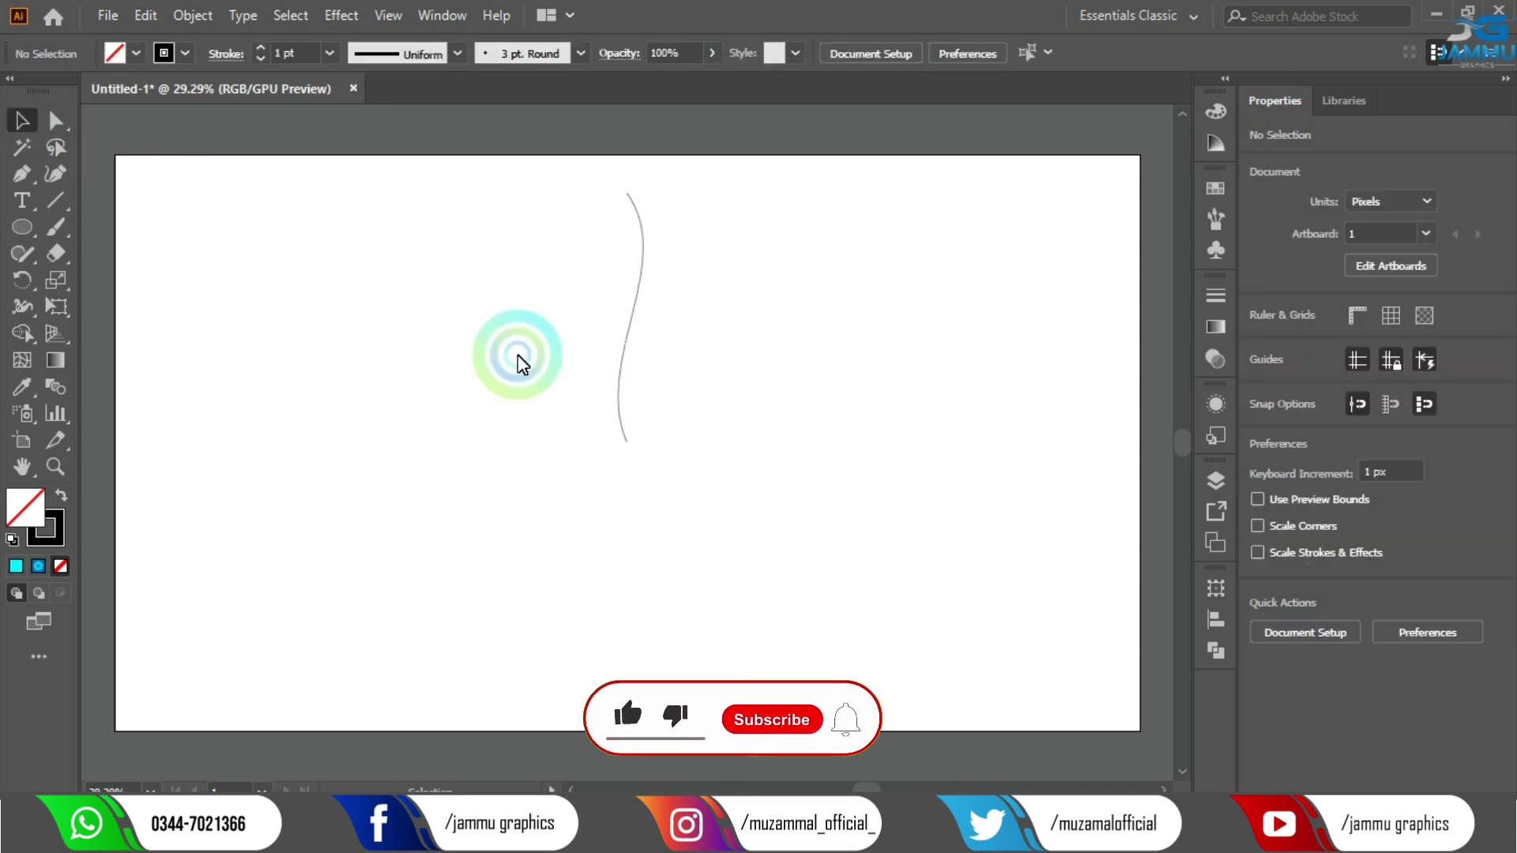
Copy the S-curve and paste it in front as an exact duplicate.
click(634, 282)
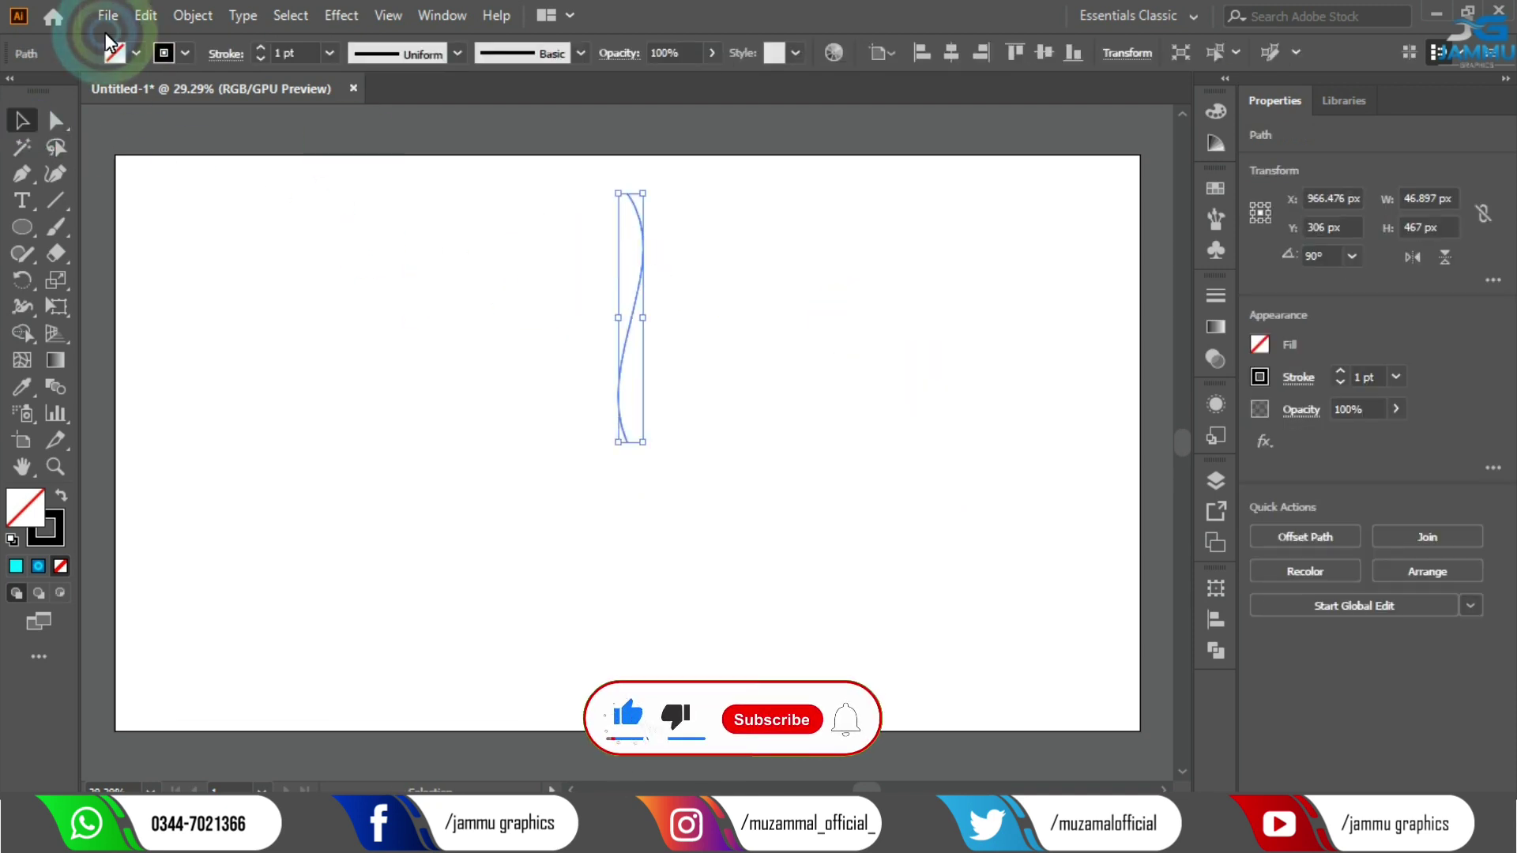
click(146, 15)
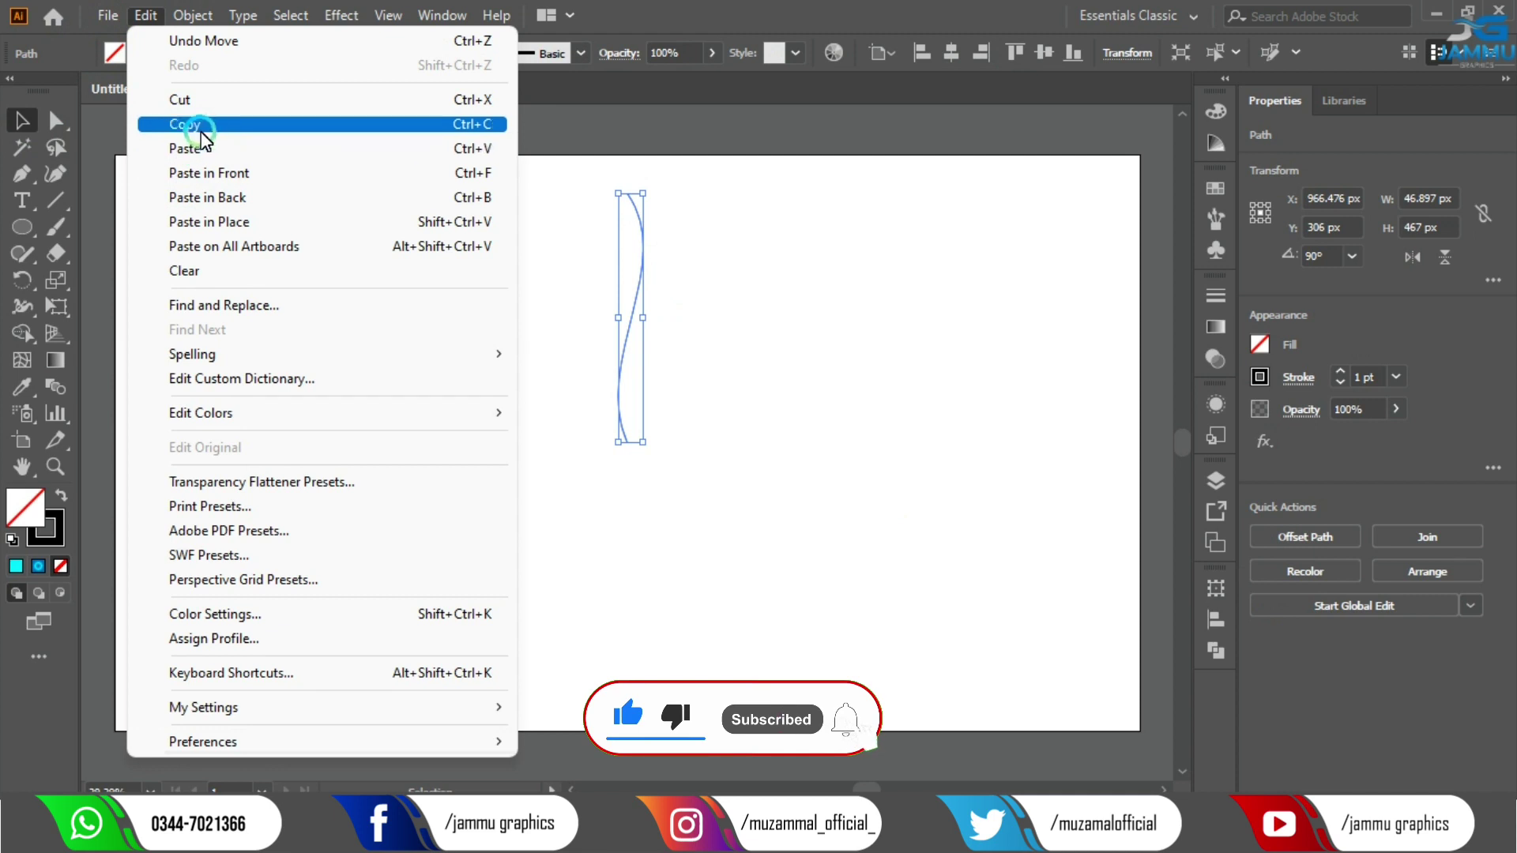
click(197, 125)
click(146, 15)
click(237, 172)
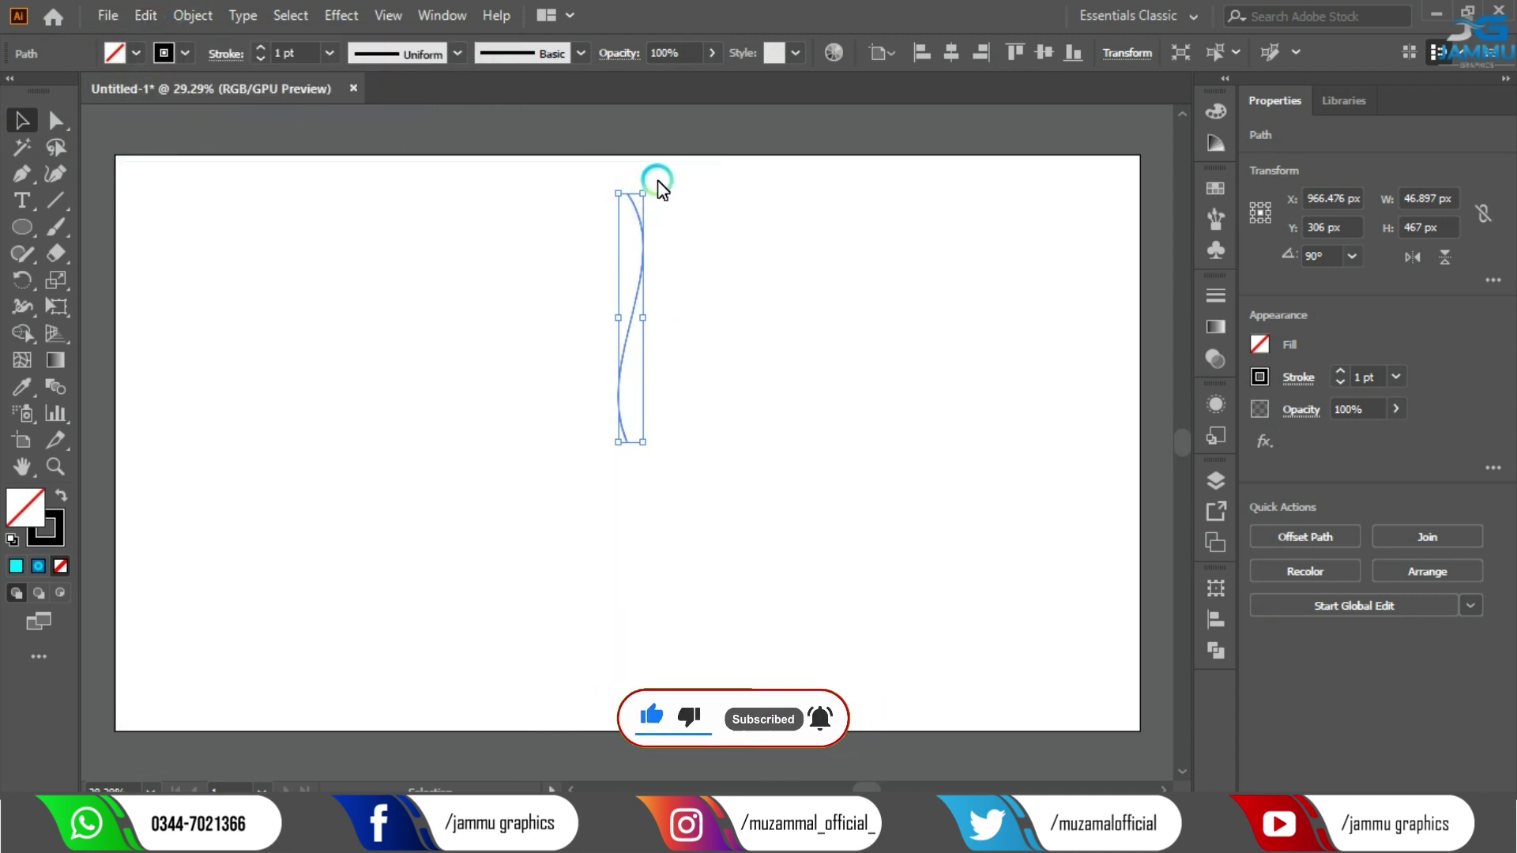
click(395, 389)
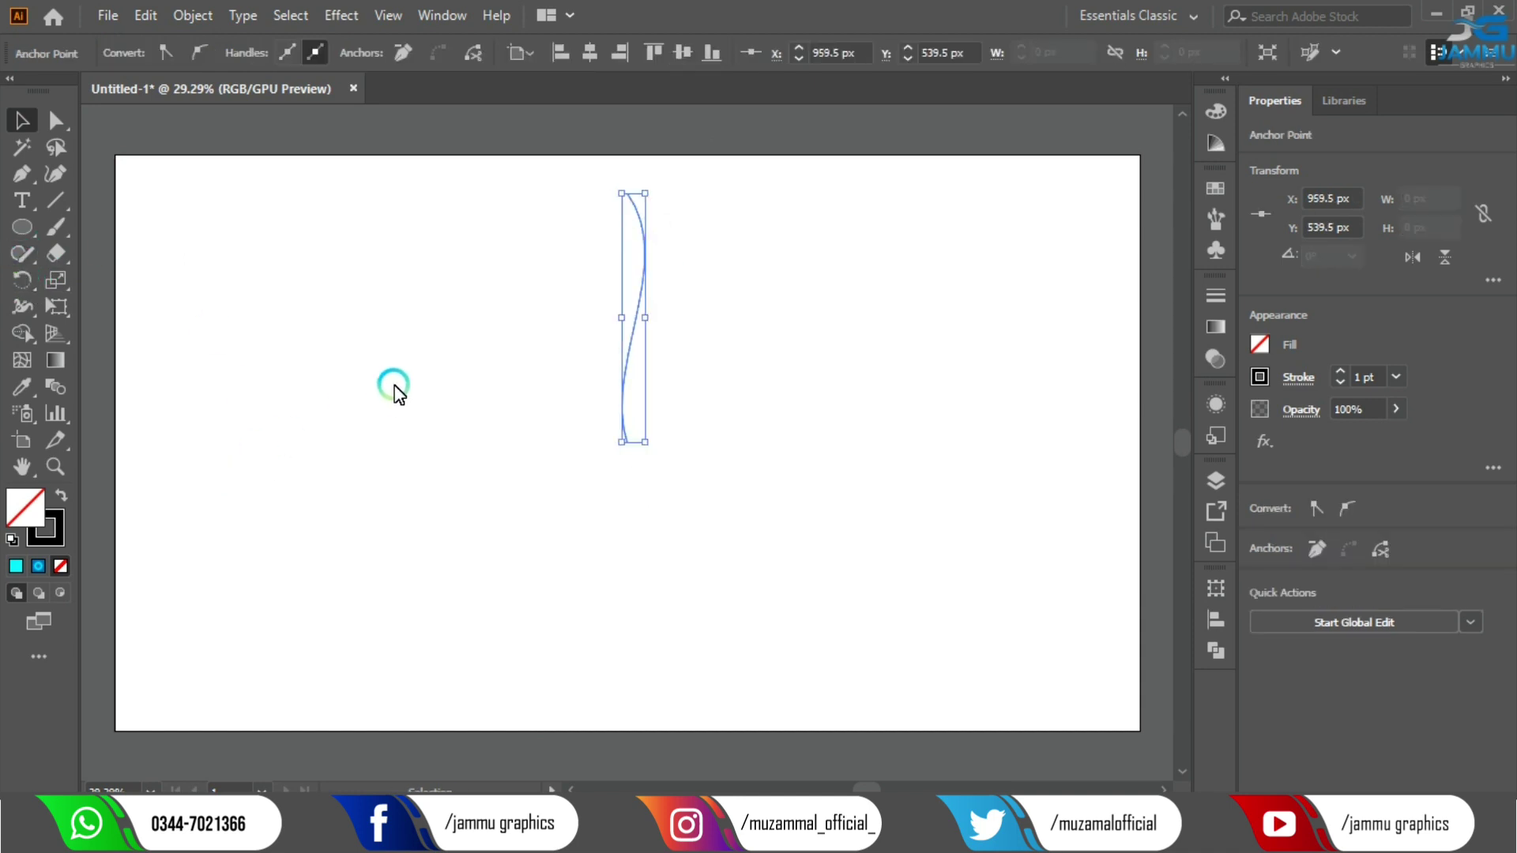
key(ctrl)
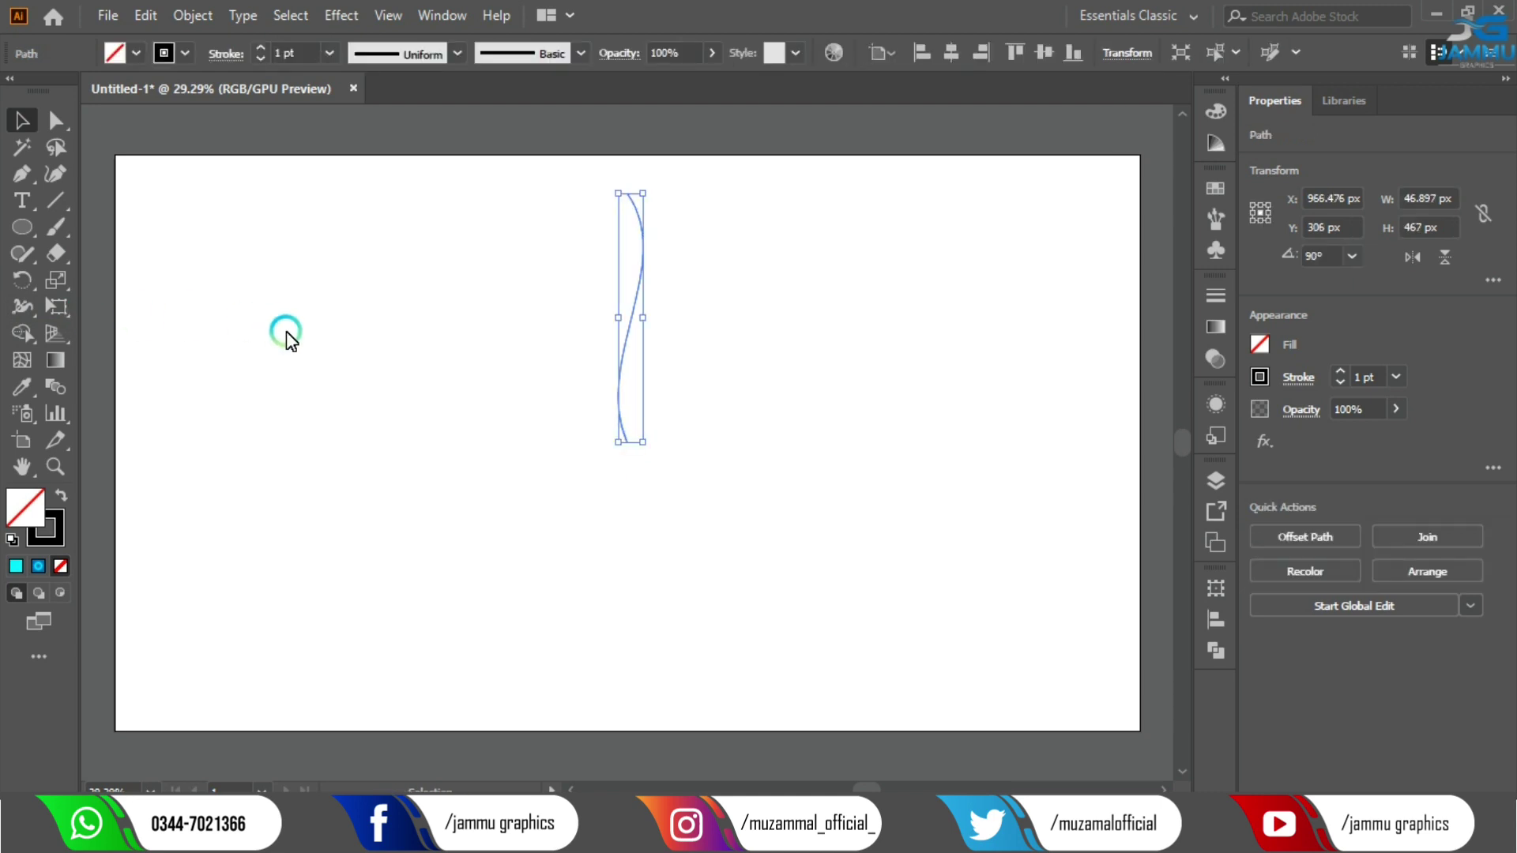
Rotate-copy the S-curve 347° around its bottom anchor, repeating with Ctrl+D to close the circle.
click(21, 288)
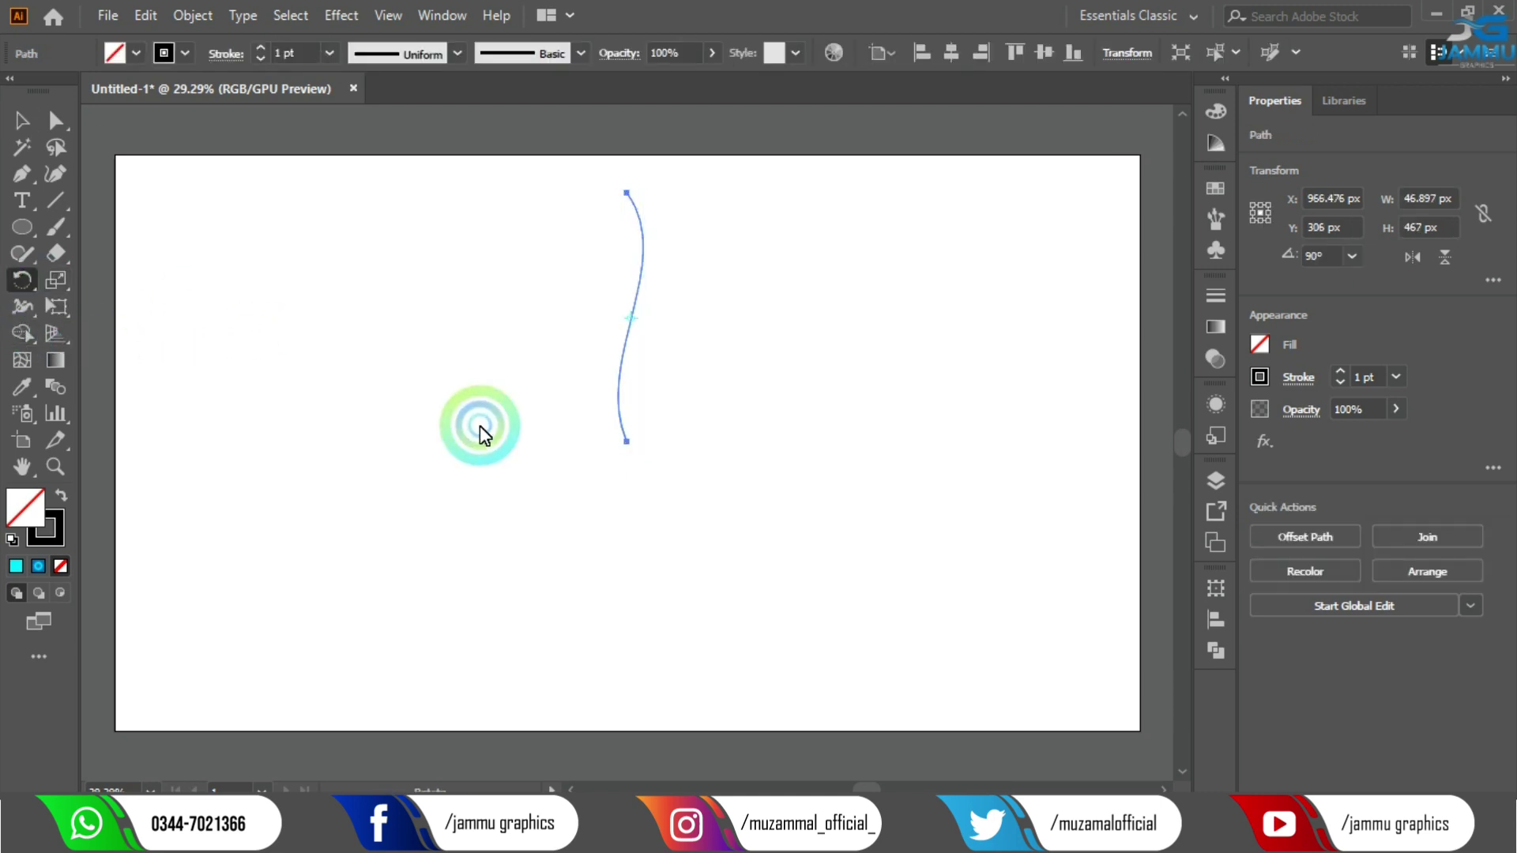
alt+click(627, 440)
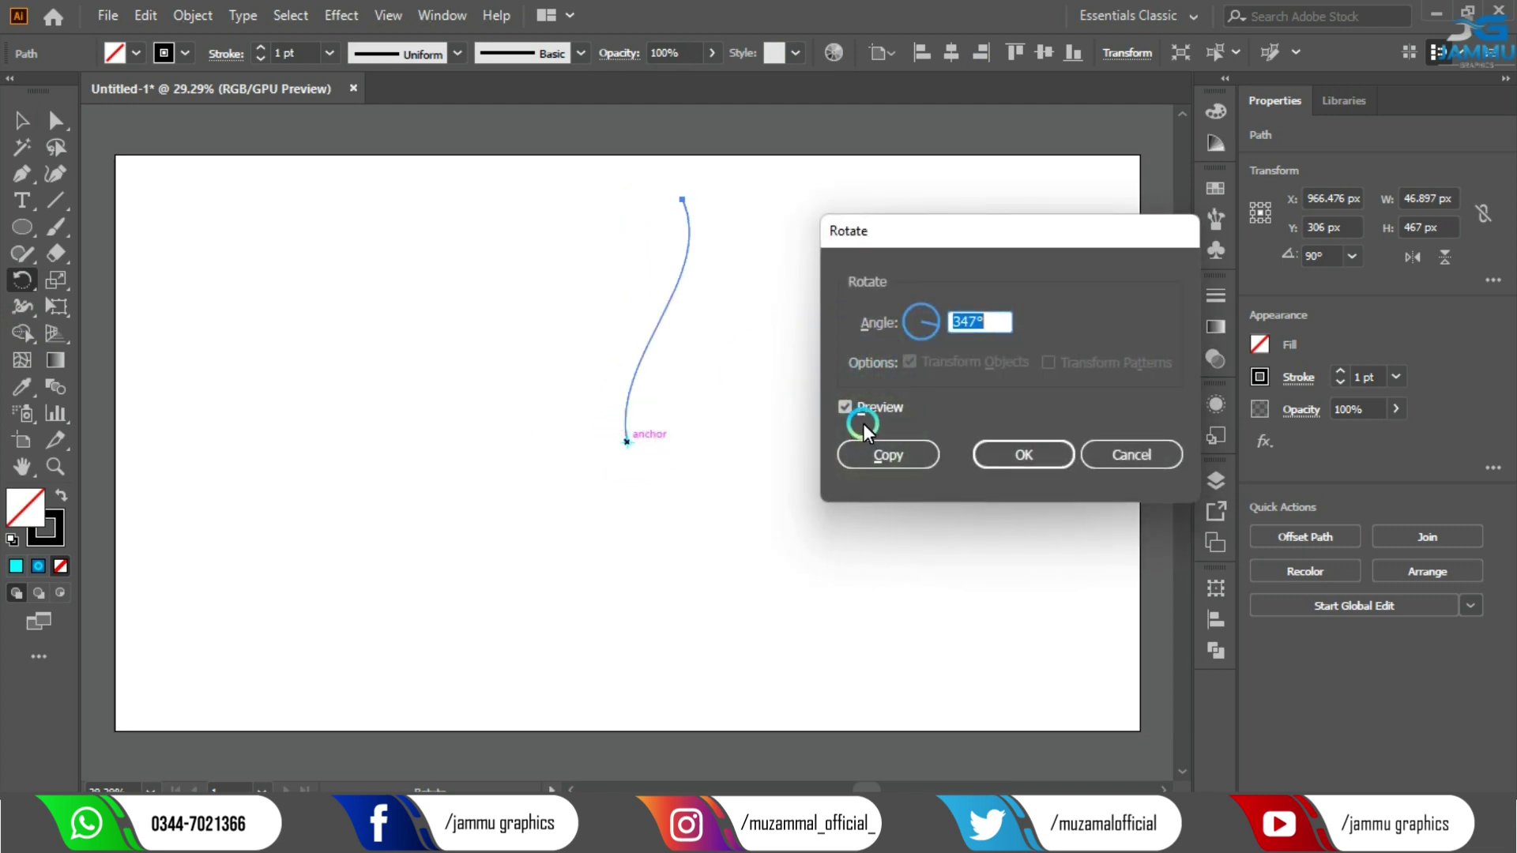
click(893, 466)
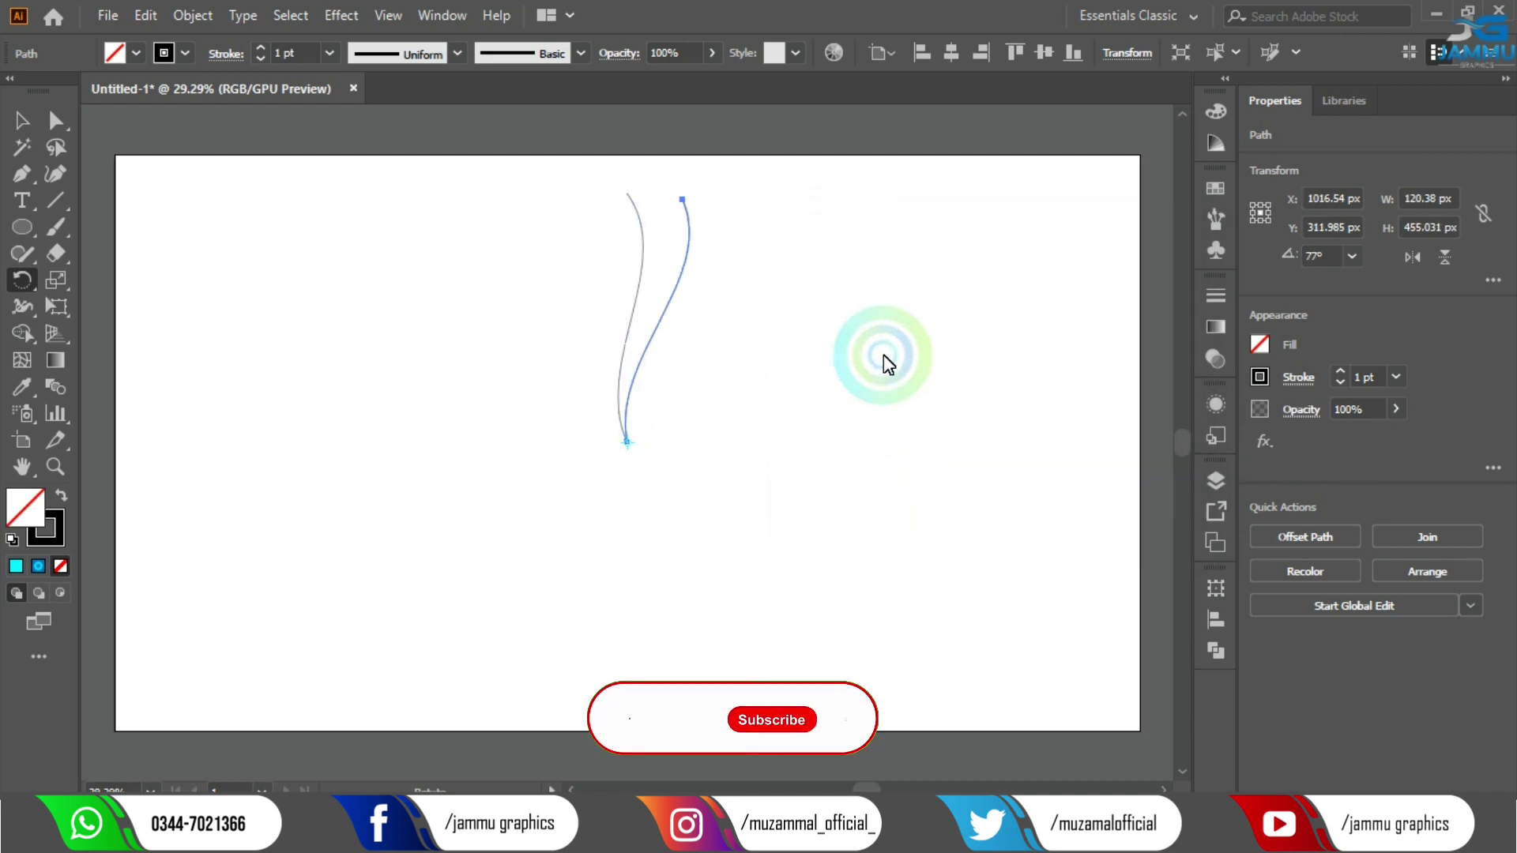
key(ctrl)
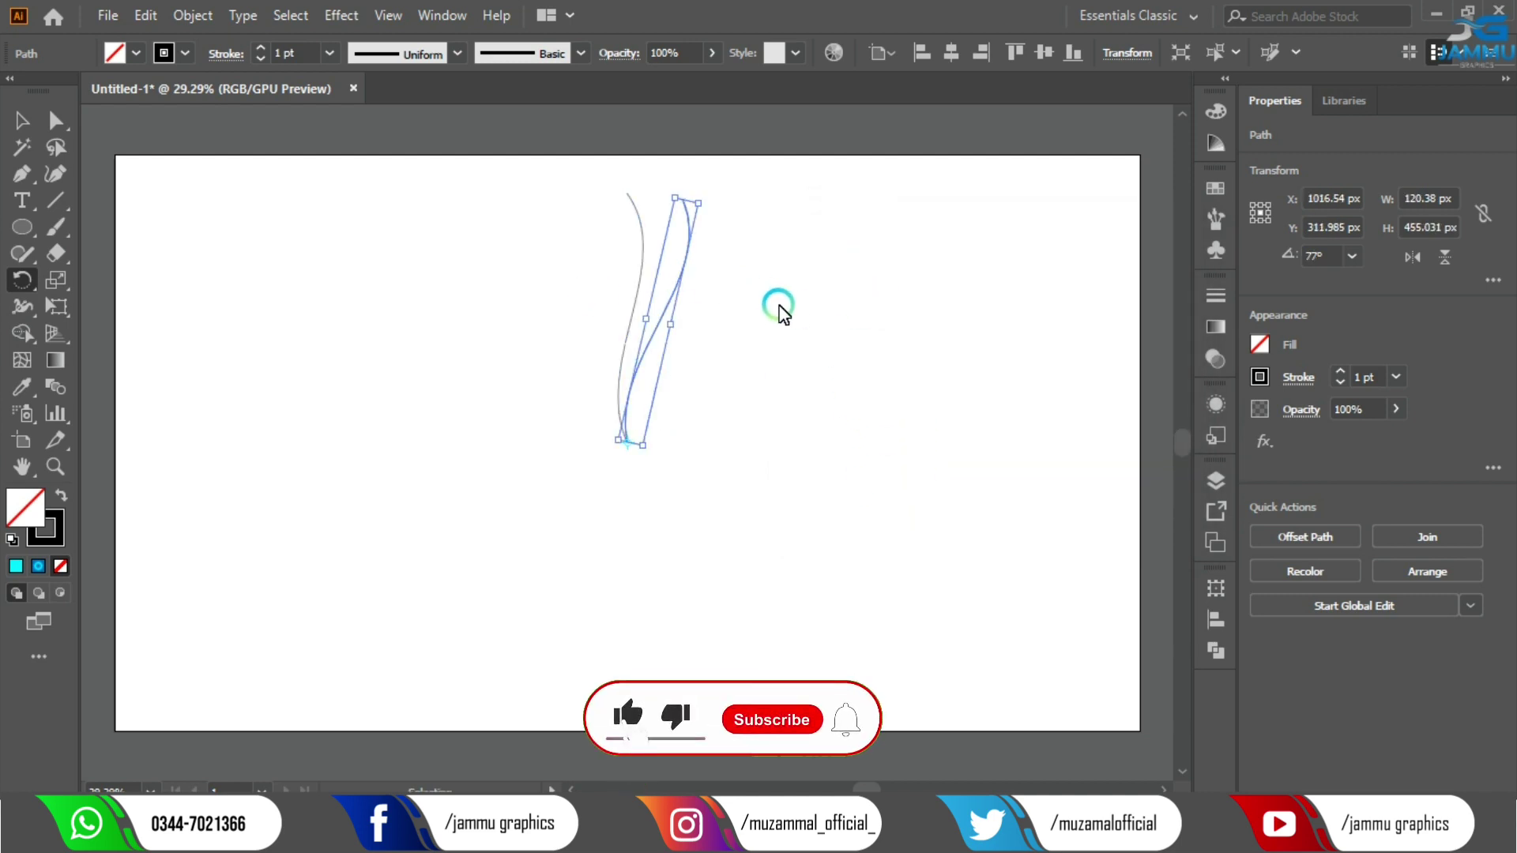
key(ctrl+d)
key(ctrl+d)
key(ctrl+d)
key(ctrl+d)
key(ctrl+d)
key(ctrl+d)
key(ctrl+d)
key(ctrl+d)
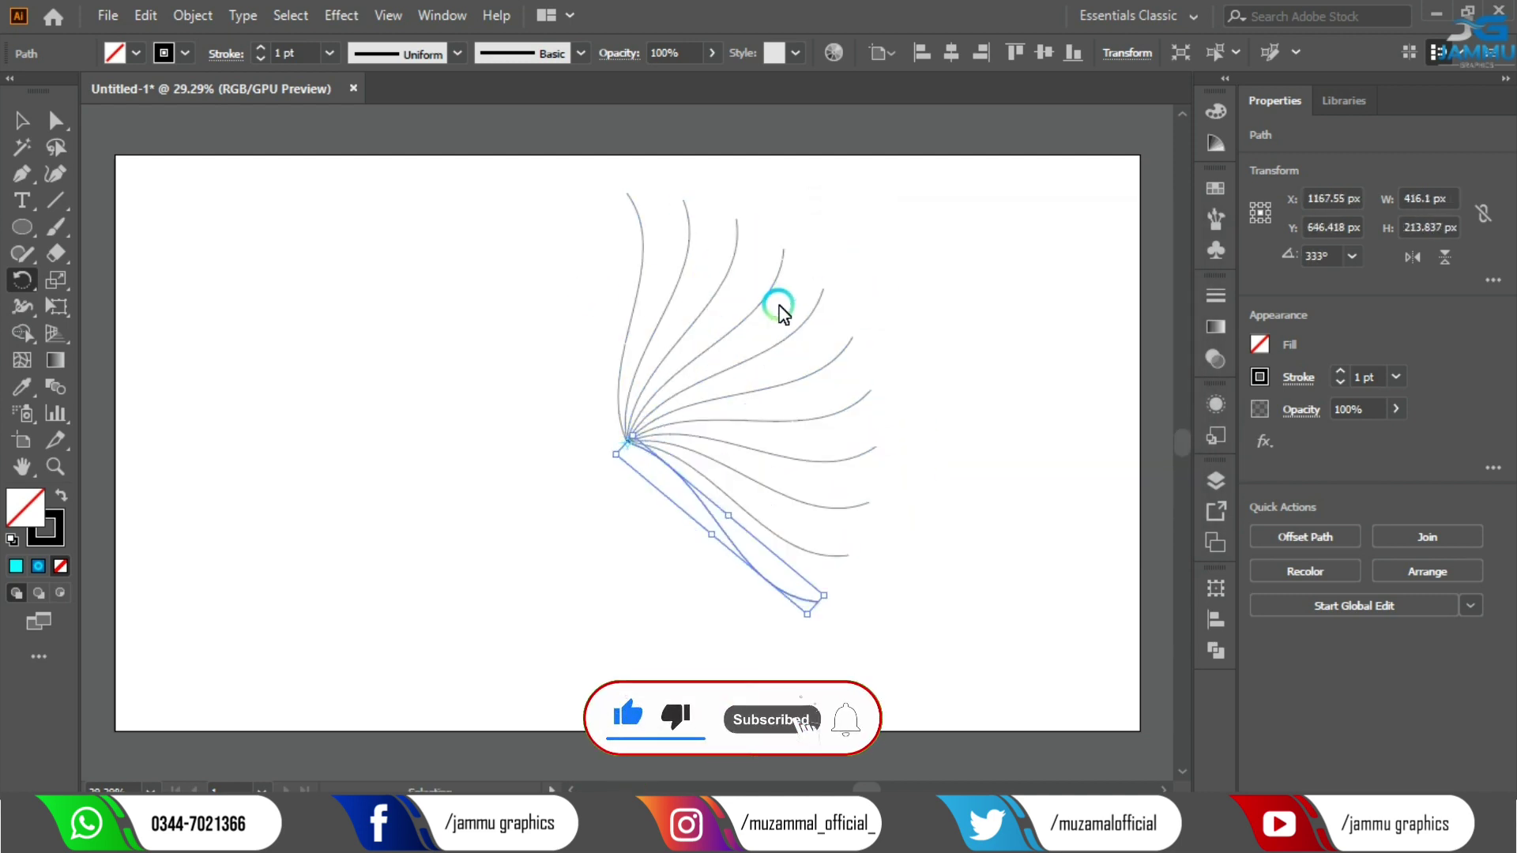
key(ctrl+d)
key(ctrl+d)
key(ctrl+d)
key(ctrl+d)
key(ctrl+d)
key(ctrl+d)
key(ctrl+d)
key(ctrl+d)
key(ctrl+d)
key(ctrl+d)
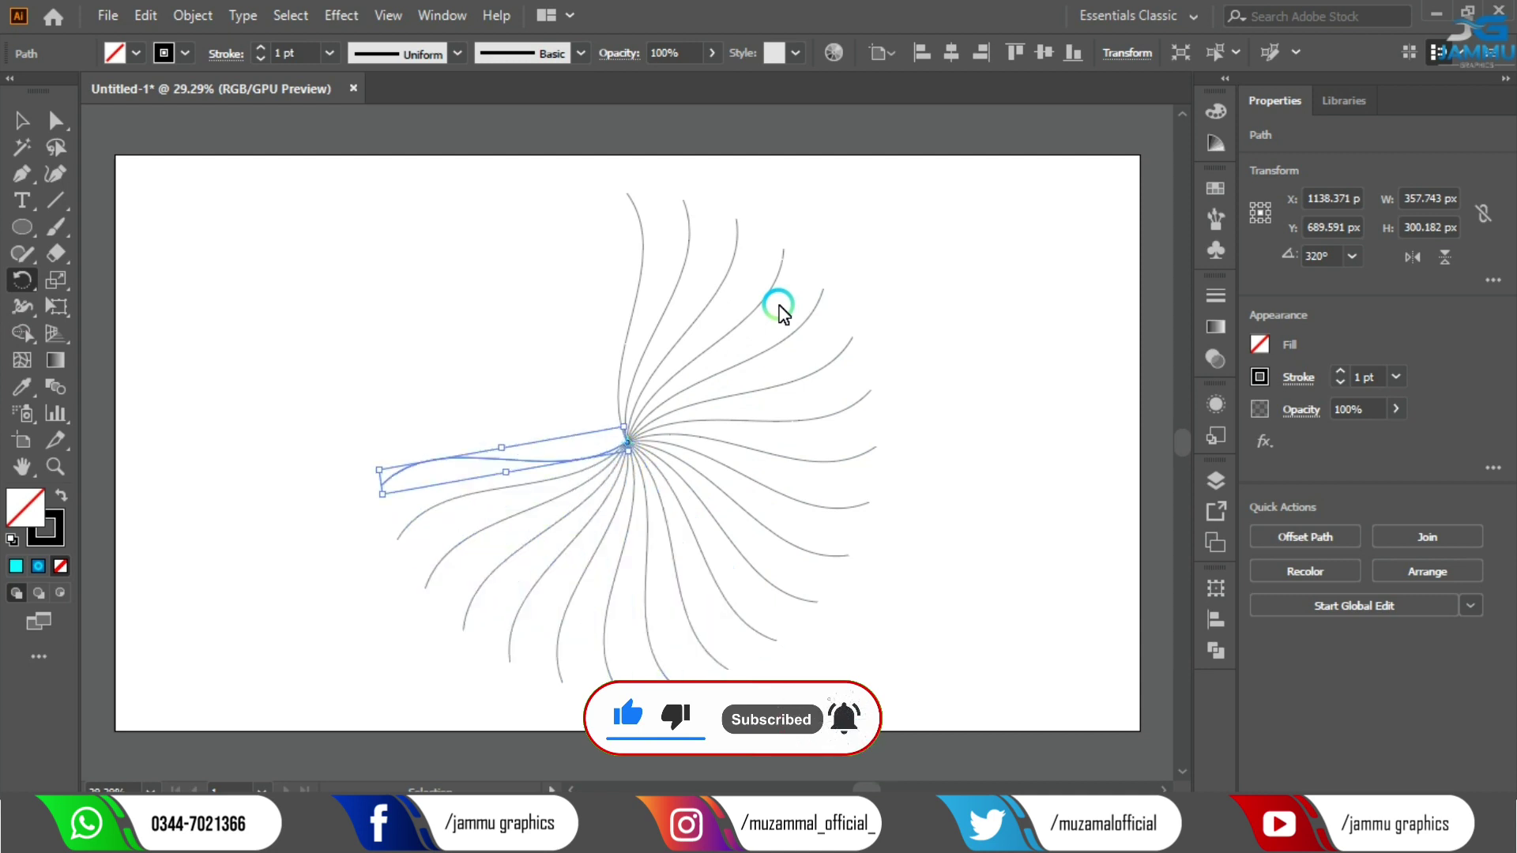
key(ctrl+d)
key(ctrl+d)
key(ctrl+d)
key(ctrl+d)
key(ctrl+d)
key(ctrl+d)
key(ctrl+d)
key(ctrl+d)
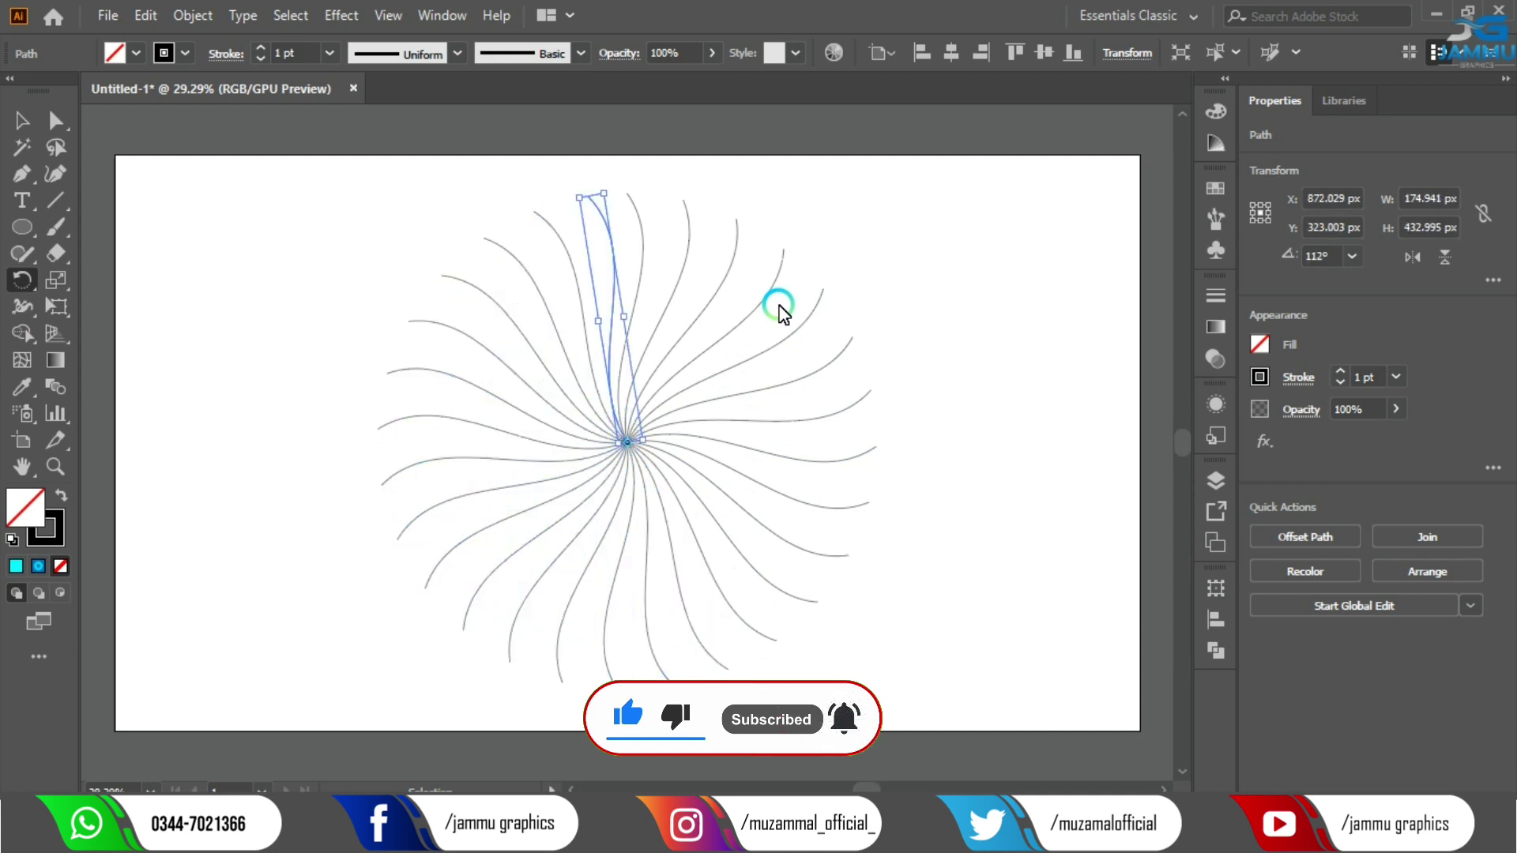
click(11, 117)
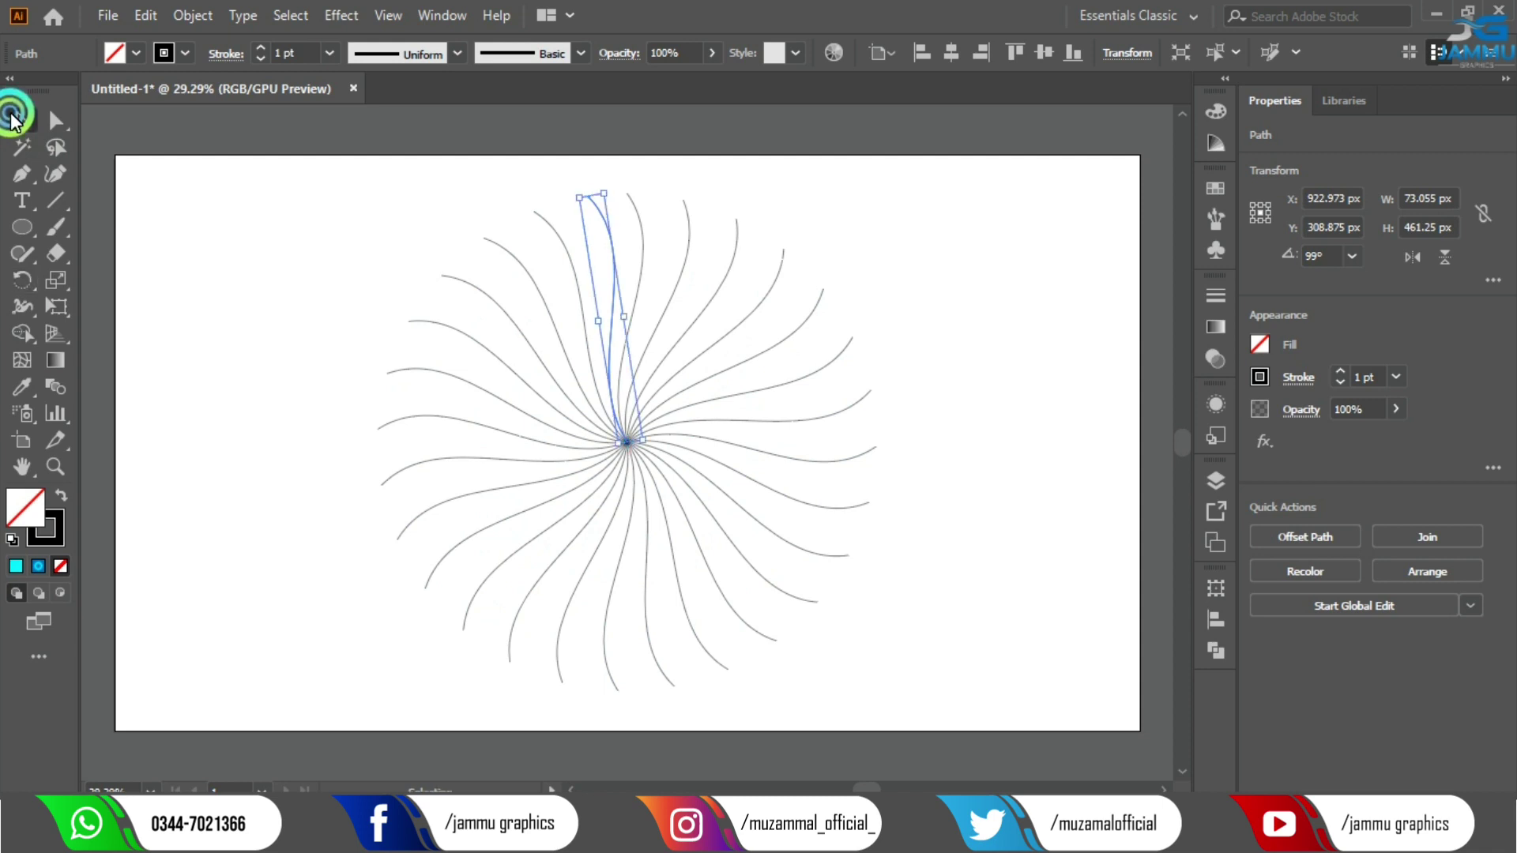
click(247, 253)
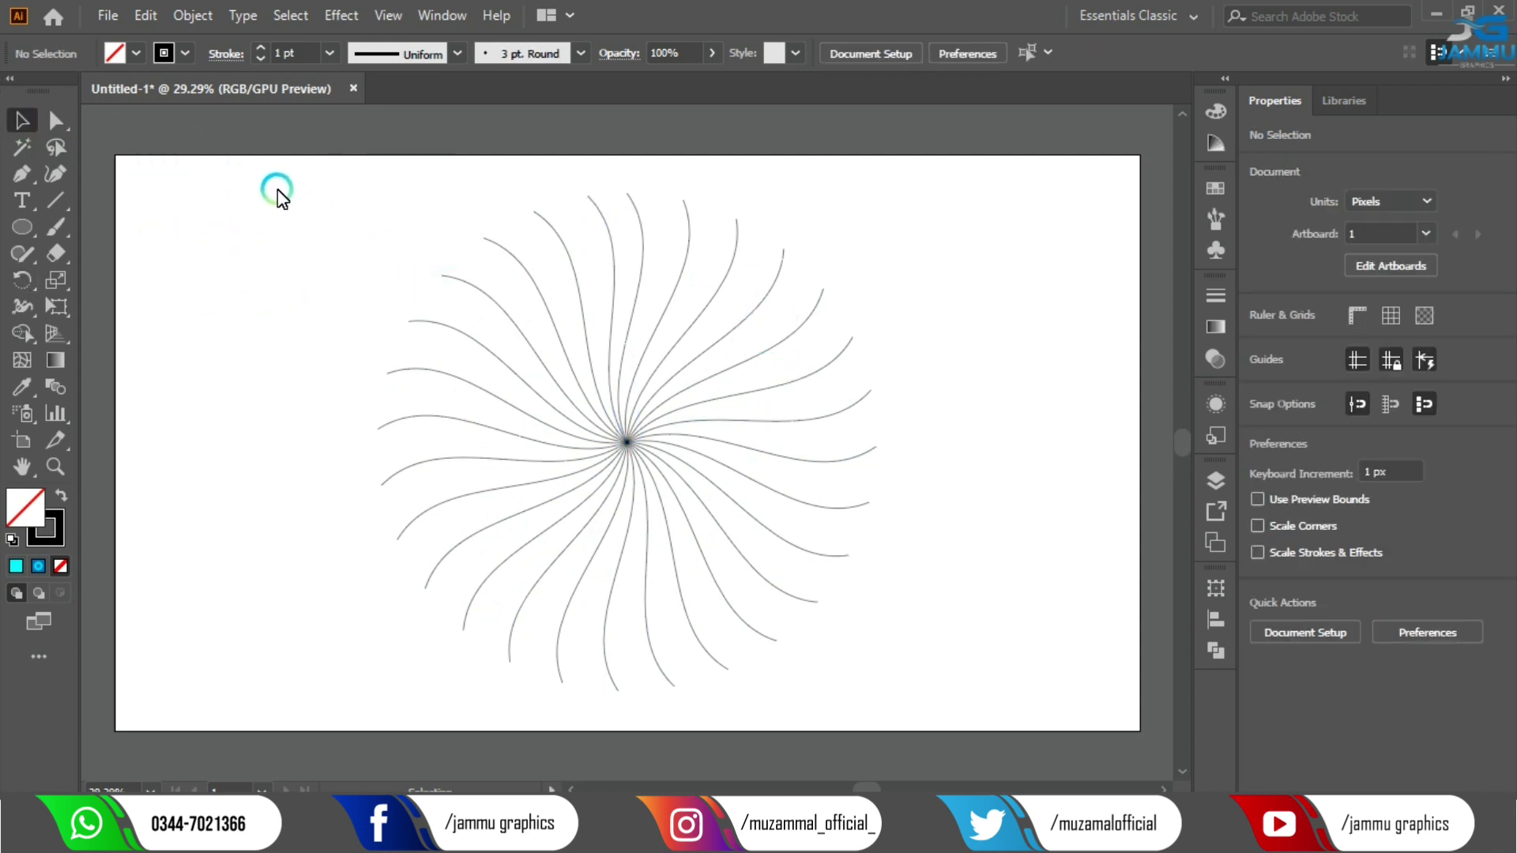
Draw an 876 px circle centred on the swirl hub and select it with all curves.
click(36, 226)
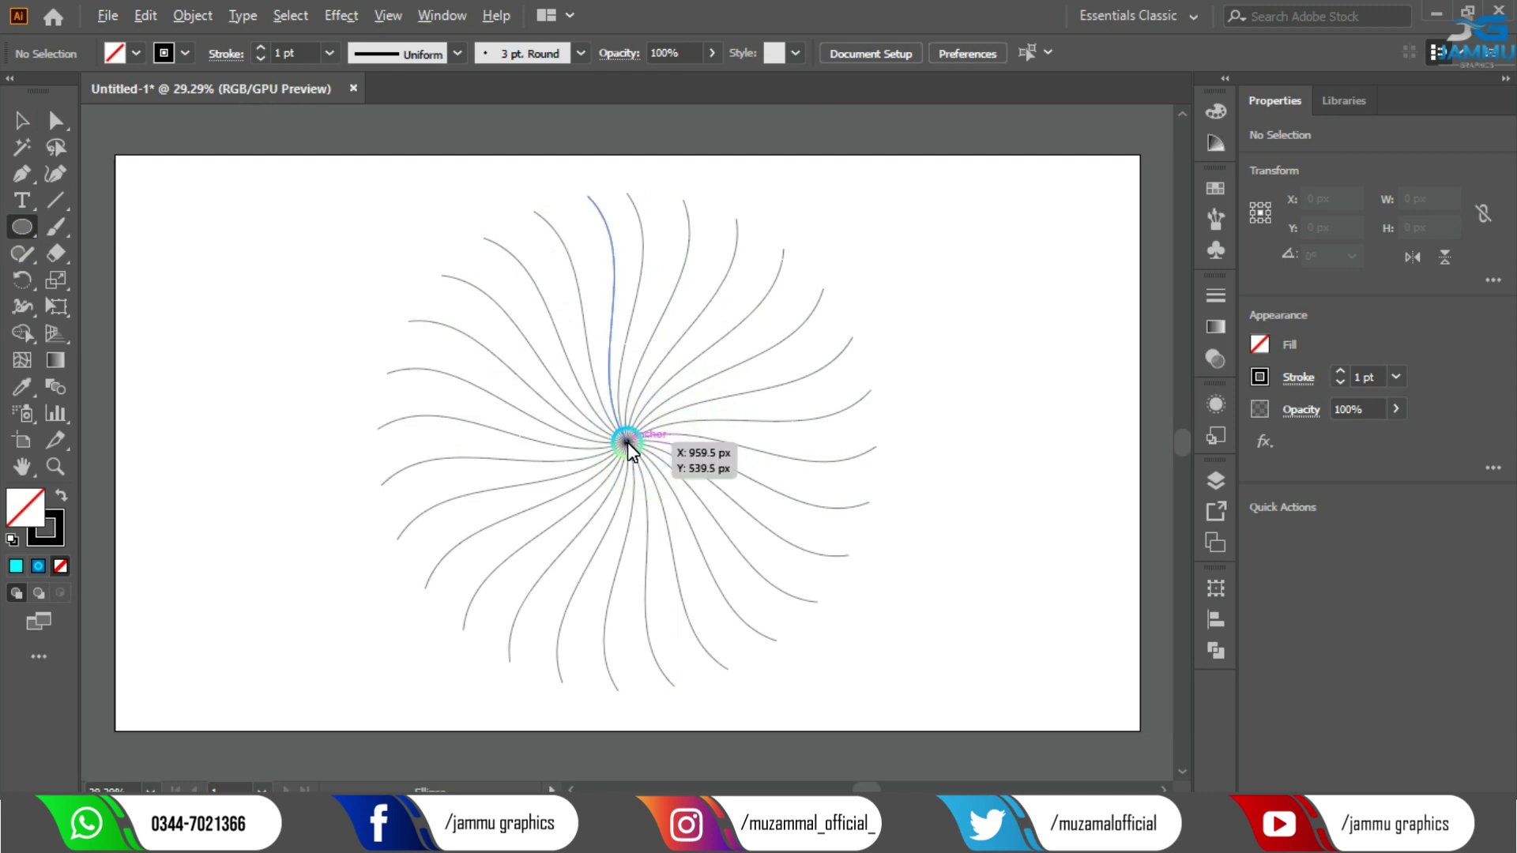
drag(627, 443, 862, 586)
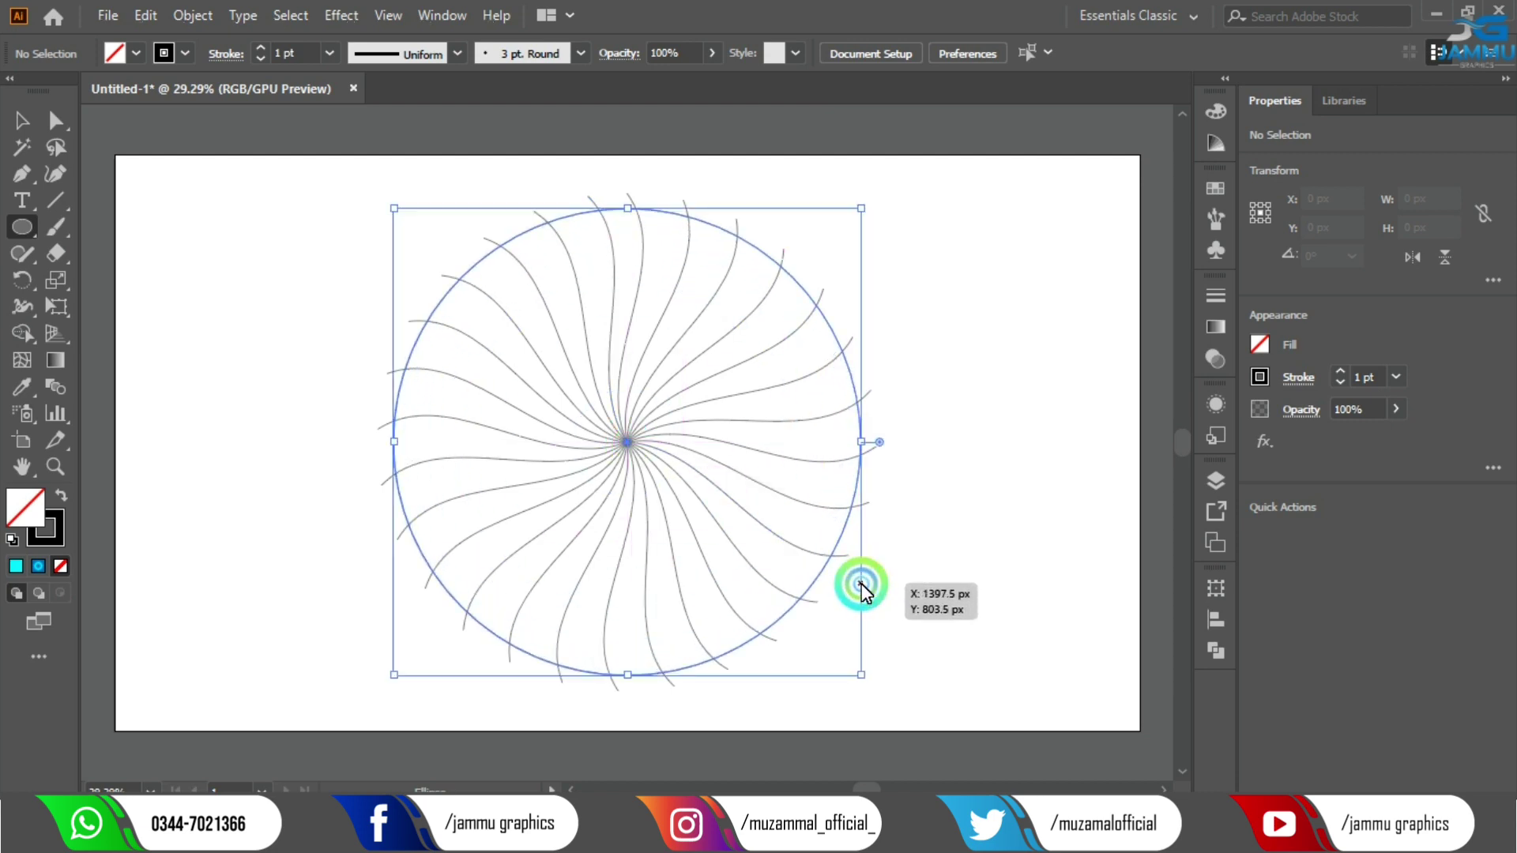
click(19, 122)
drag(207, 181, 1012, 656)
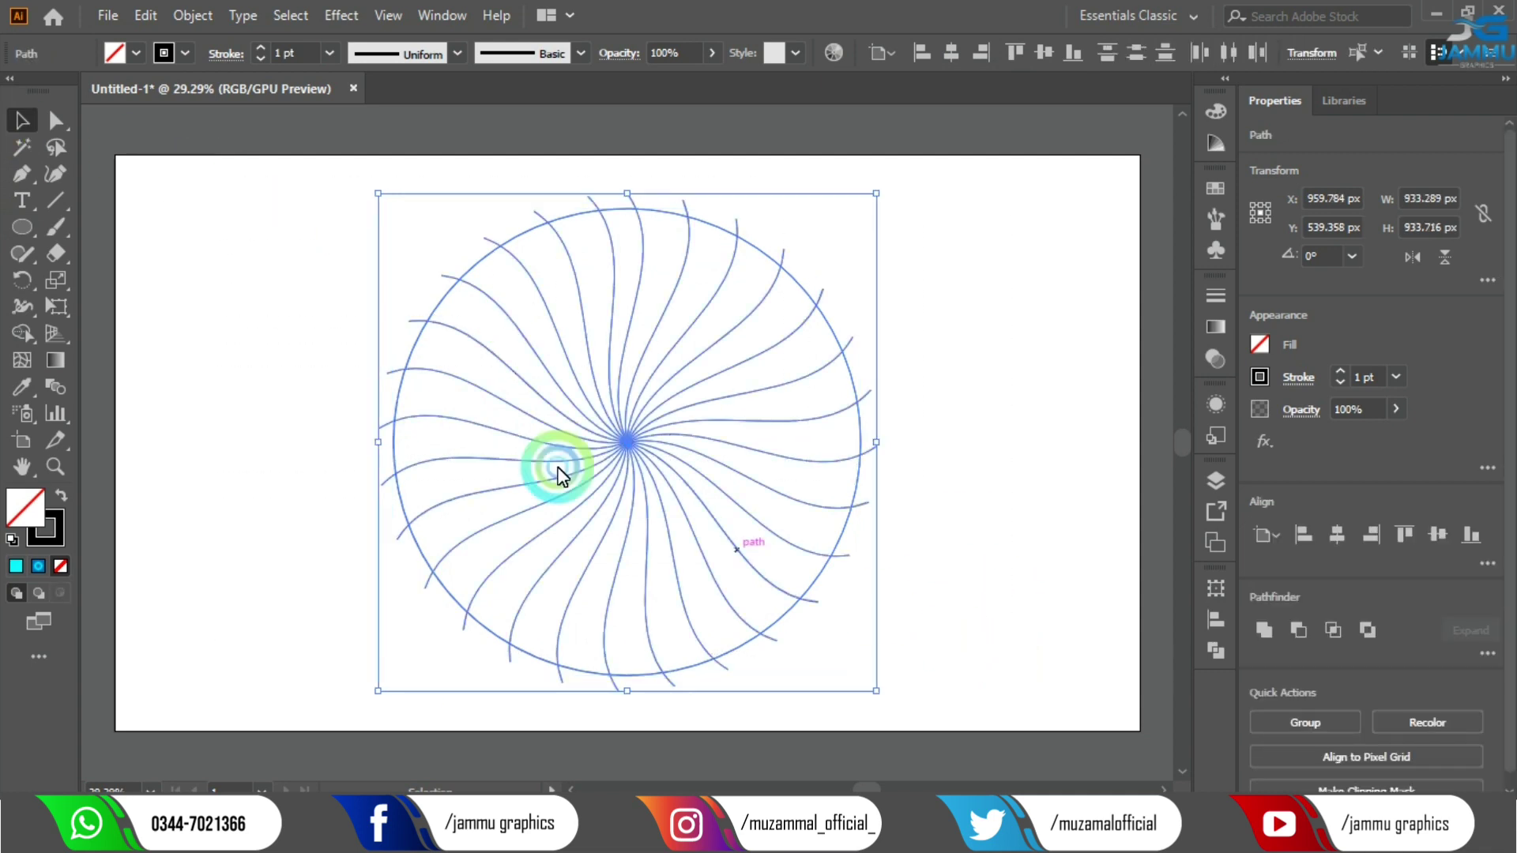
Set the Shape Builder to no stroke and a black fill.
click(19, 313)
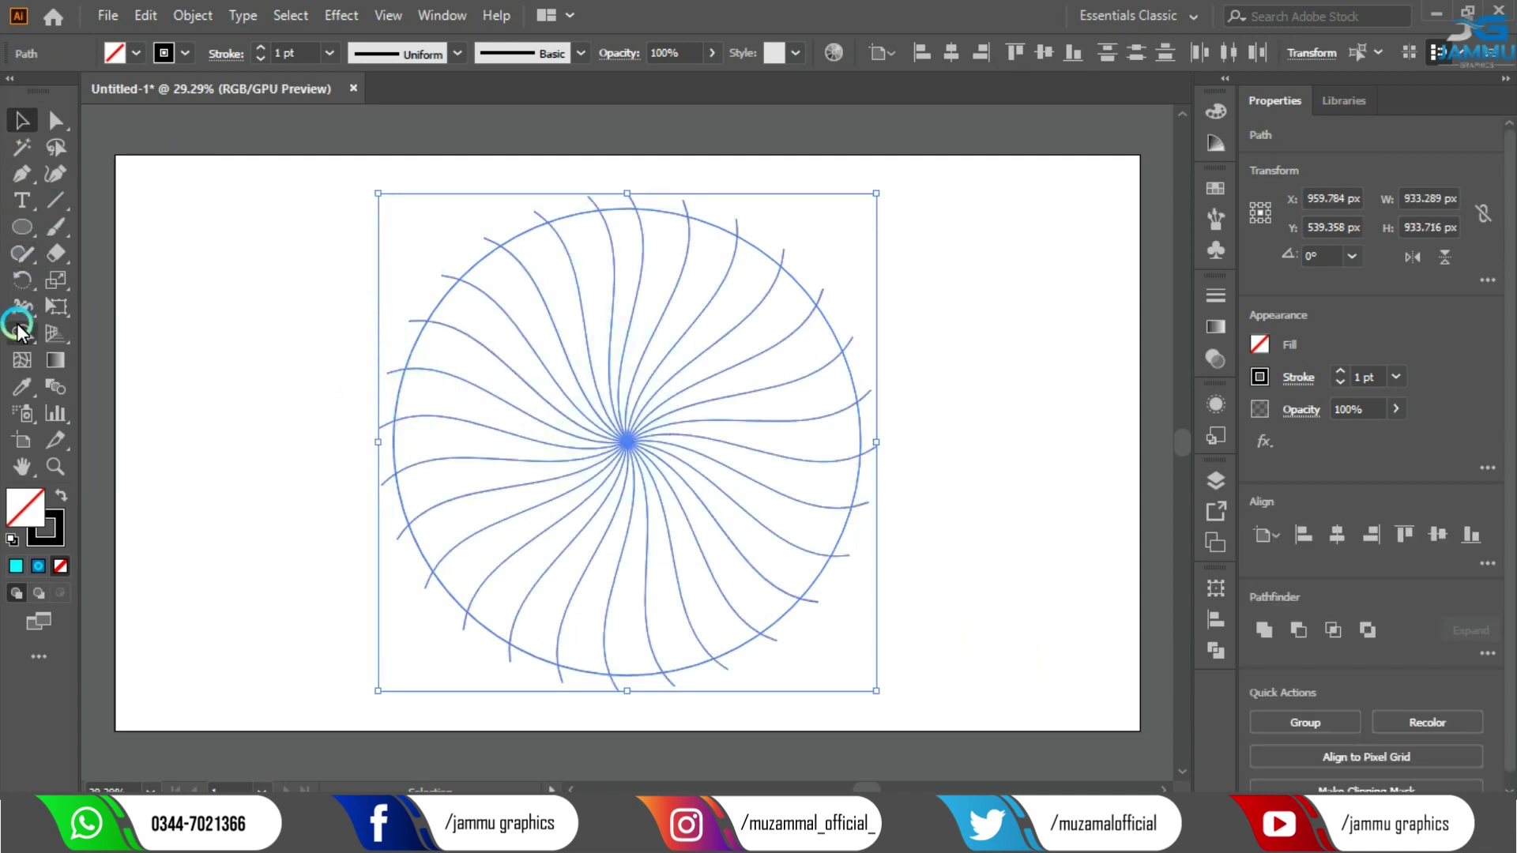
click(185, 53)
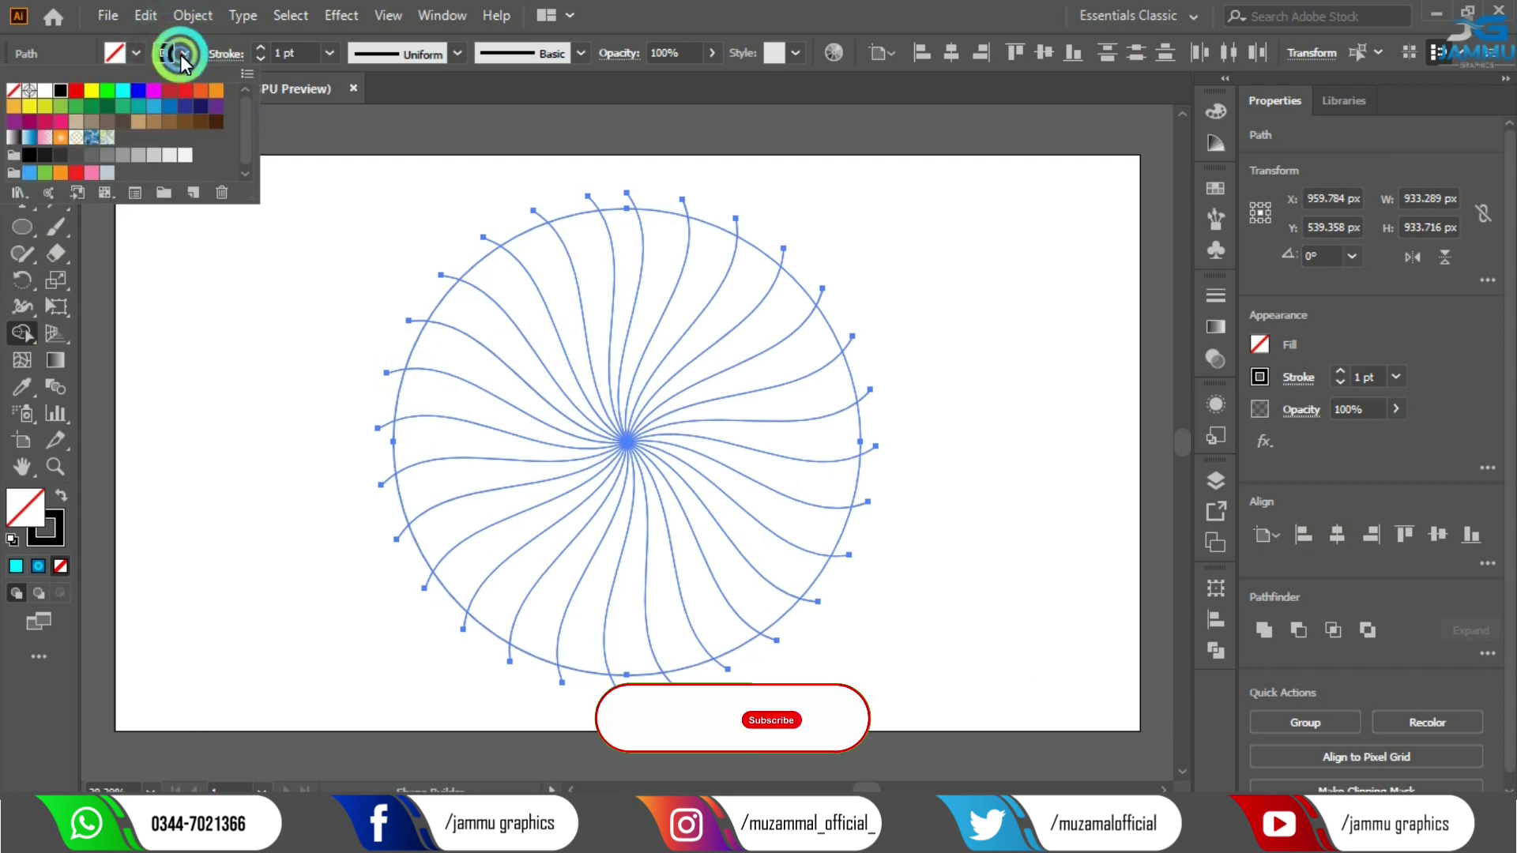
click(13, 89)
click(115, 53)
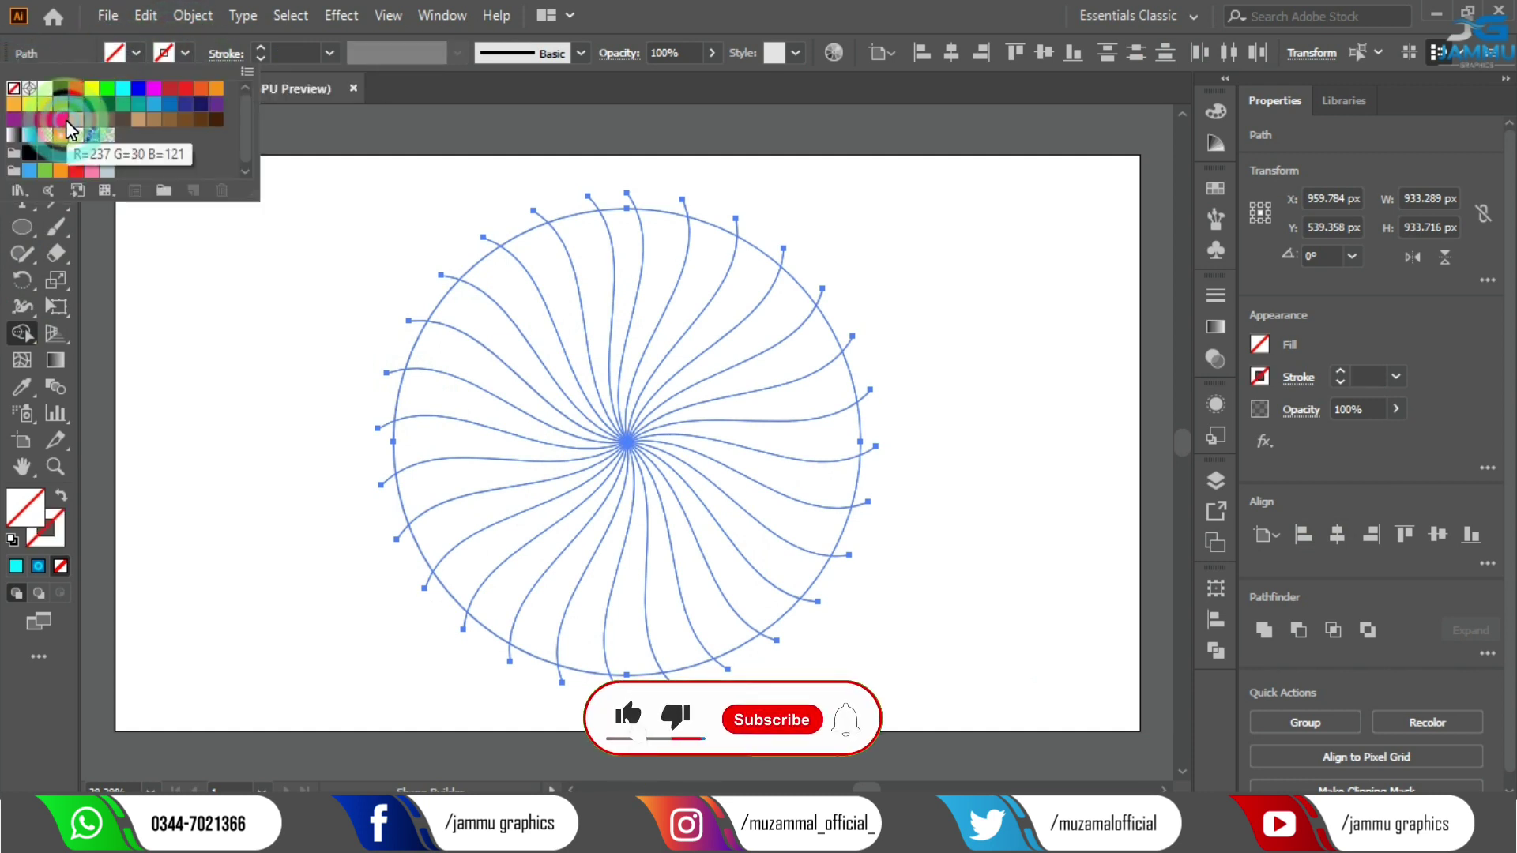
click(61, 88)
click(115, 53)
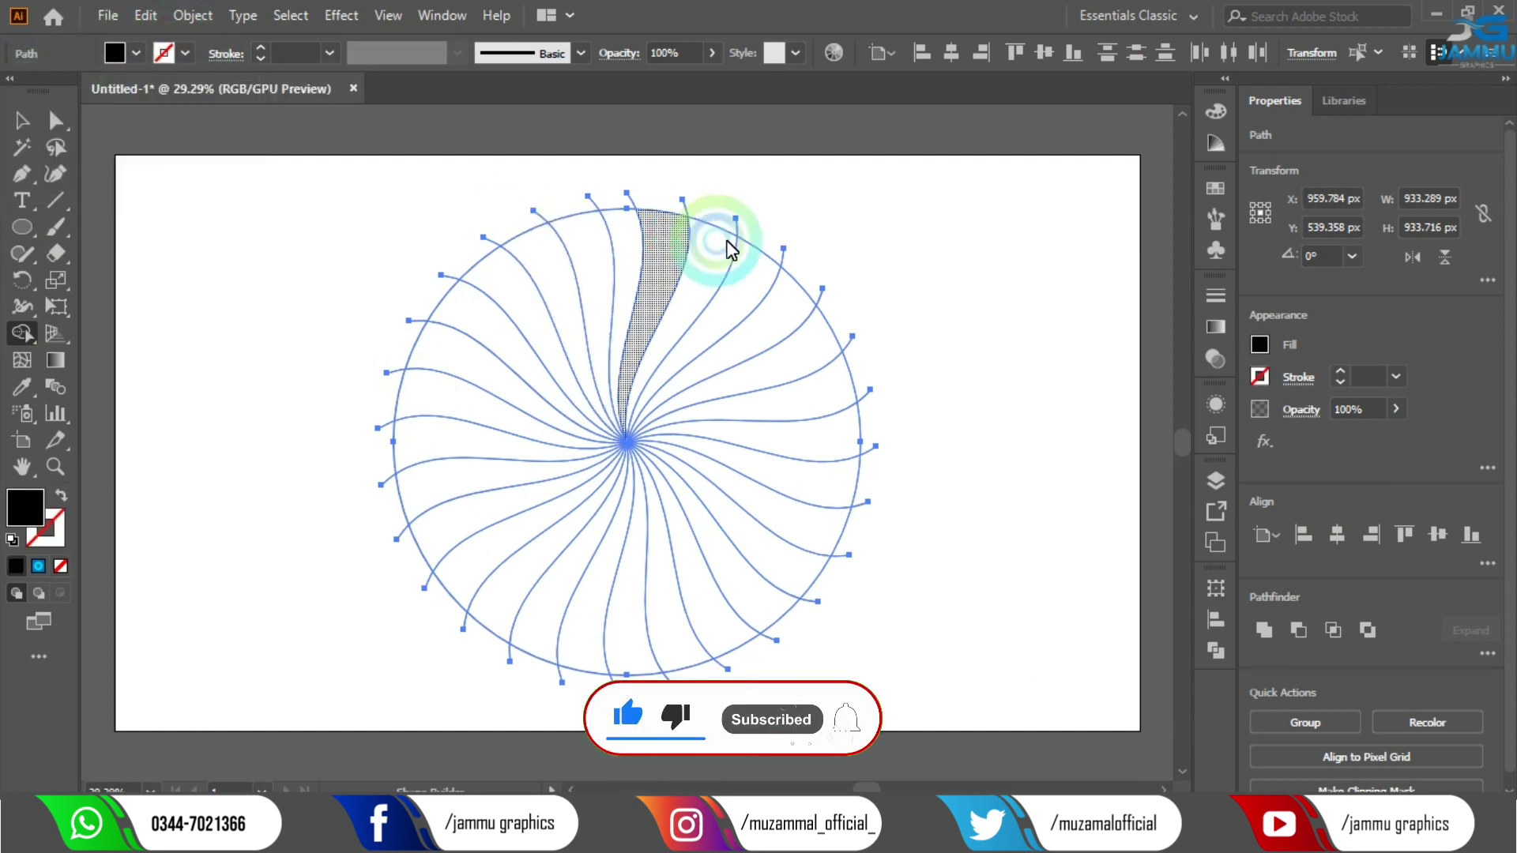
Fill every other wedge around the circle black.
click(660, 271)
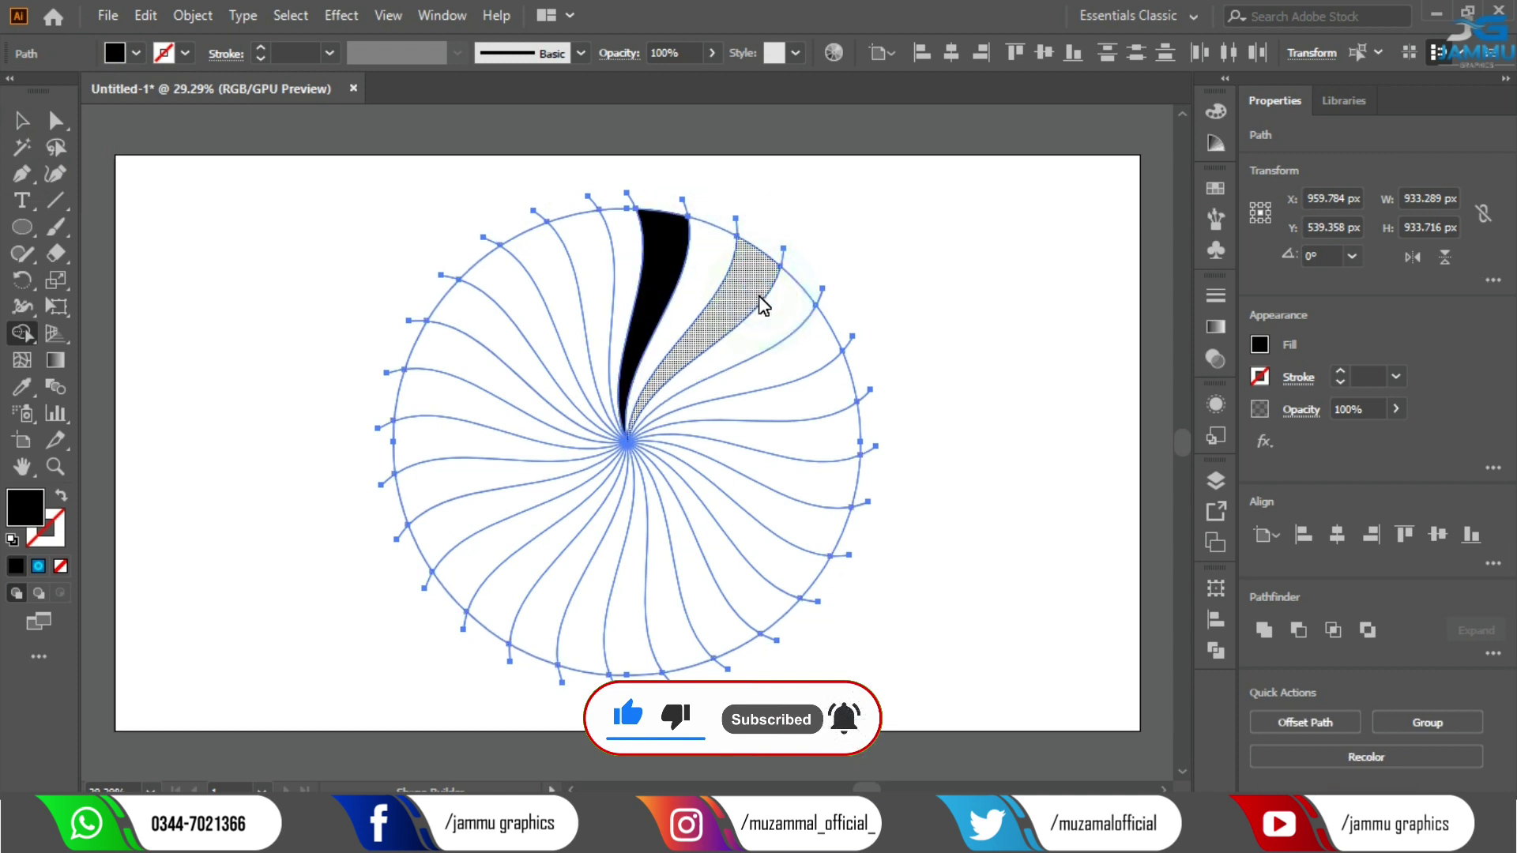
click(715, 328)
click(730, 378)
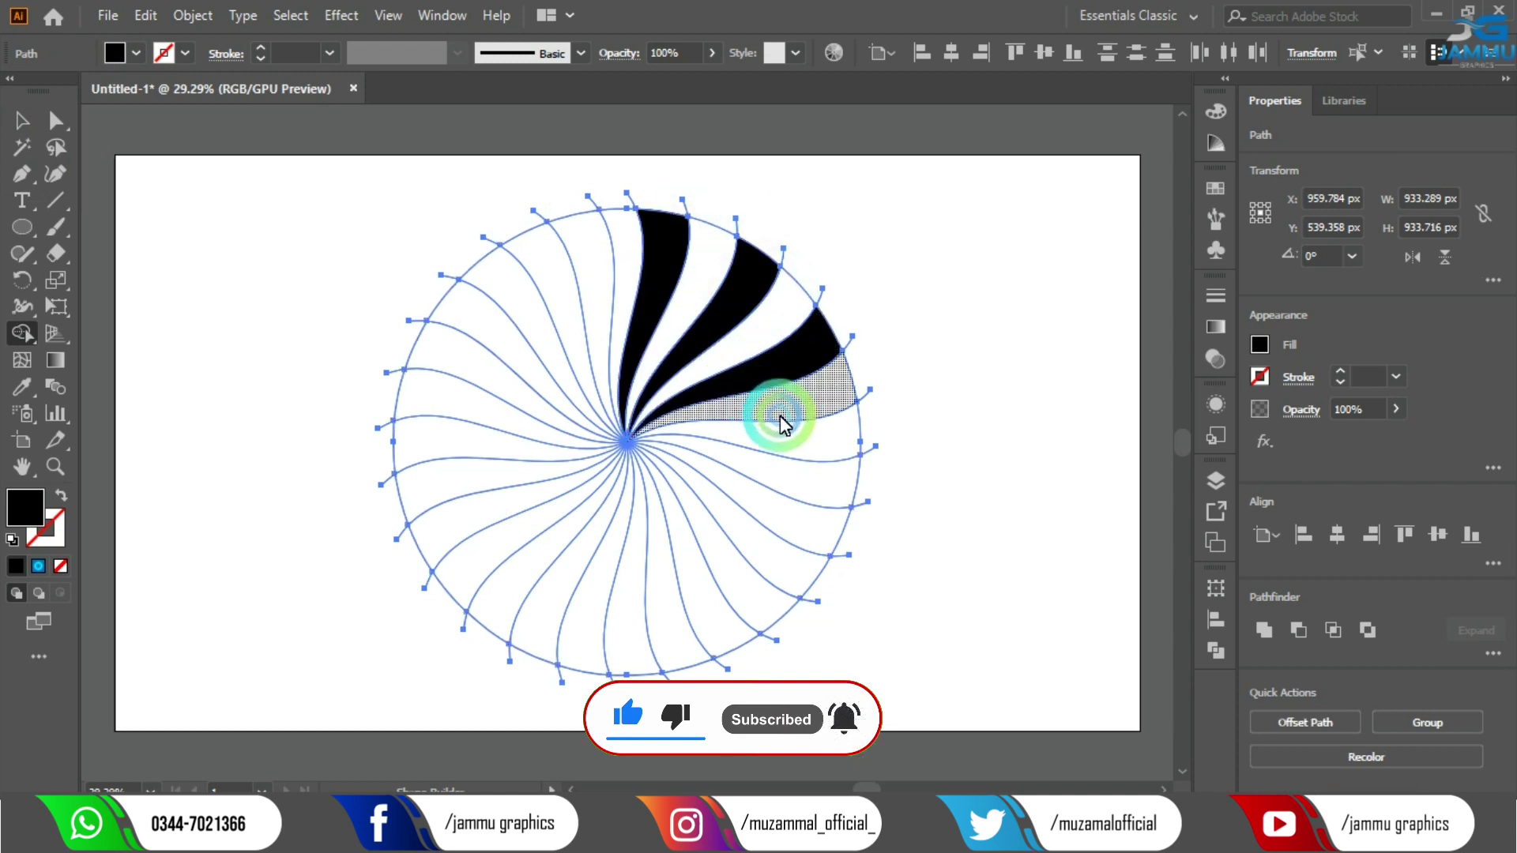
click(751, 440)
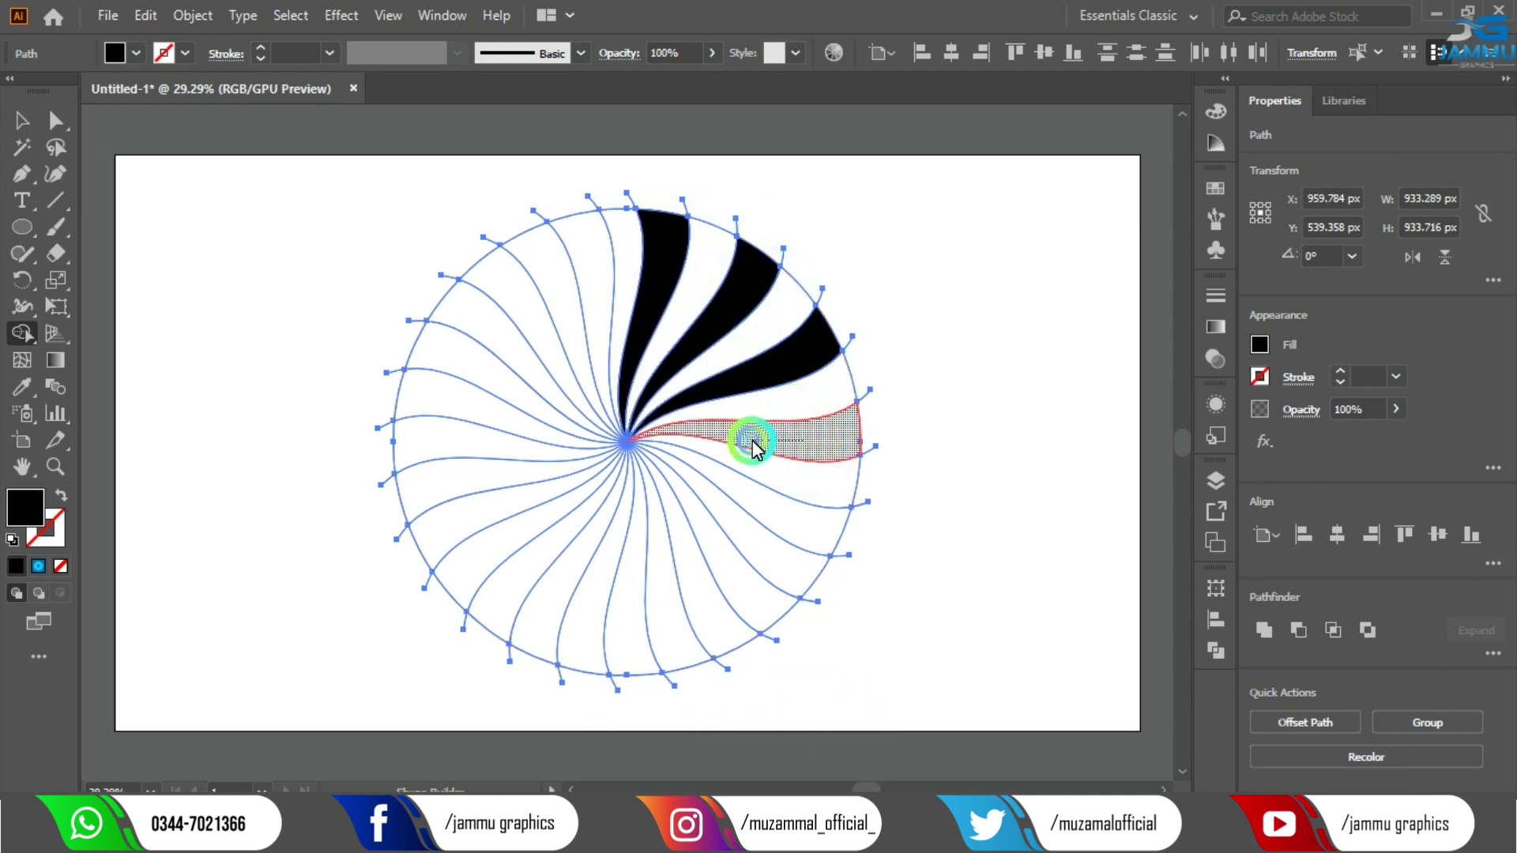
click(790, 525)
click(750, 583)
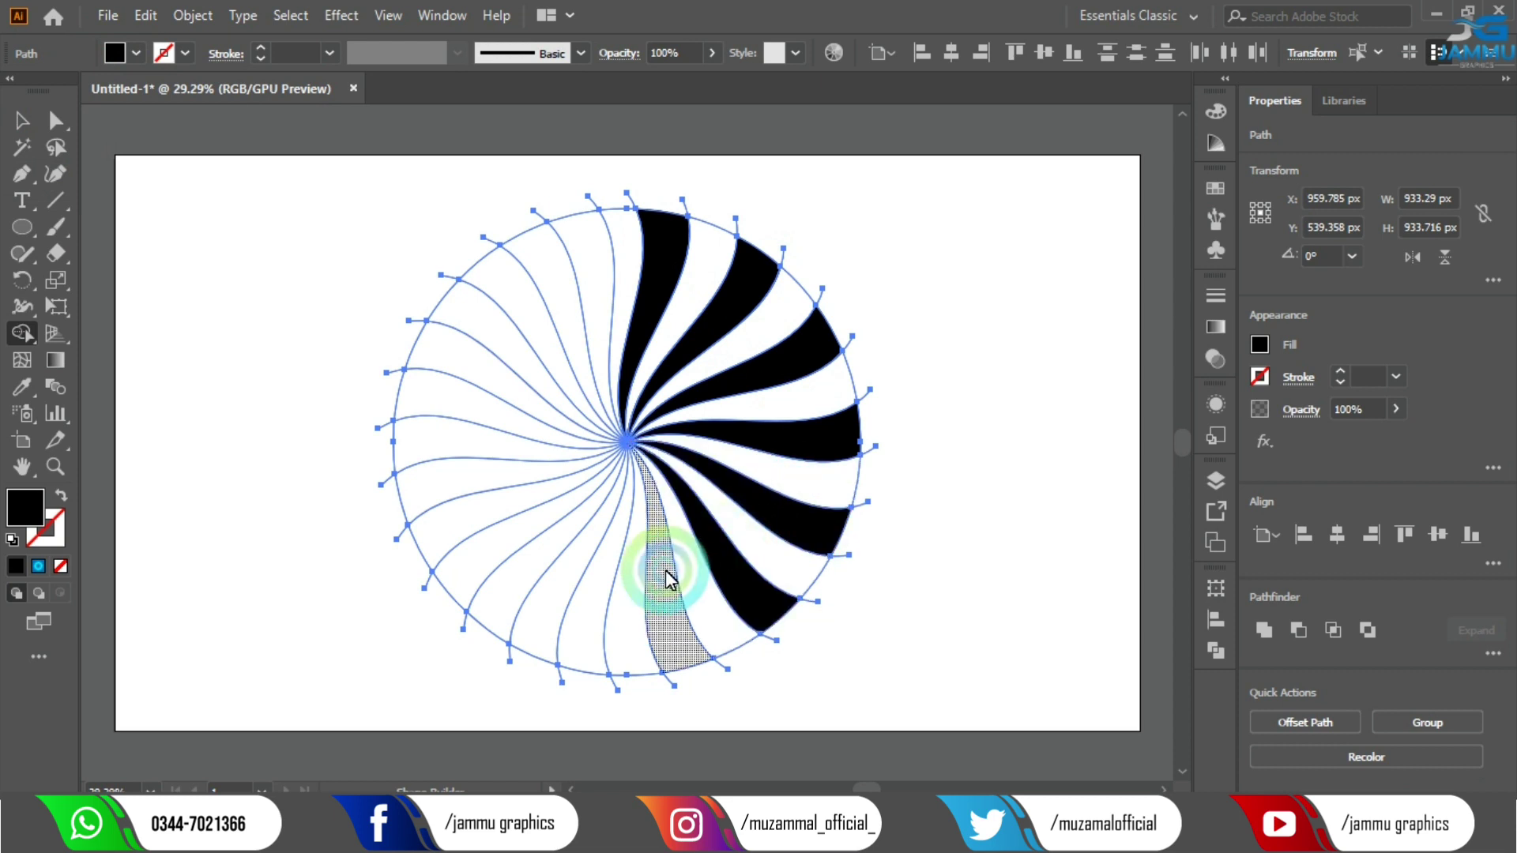
click(662, 597)
click(577, 600)
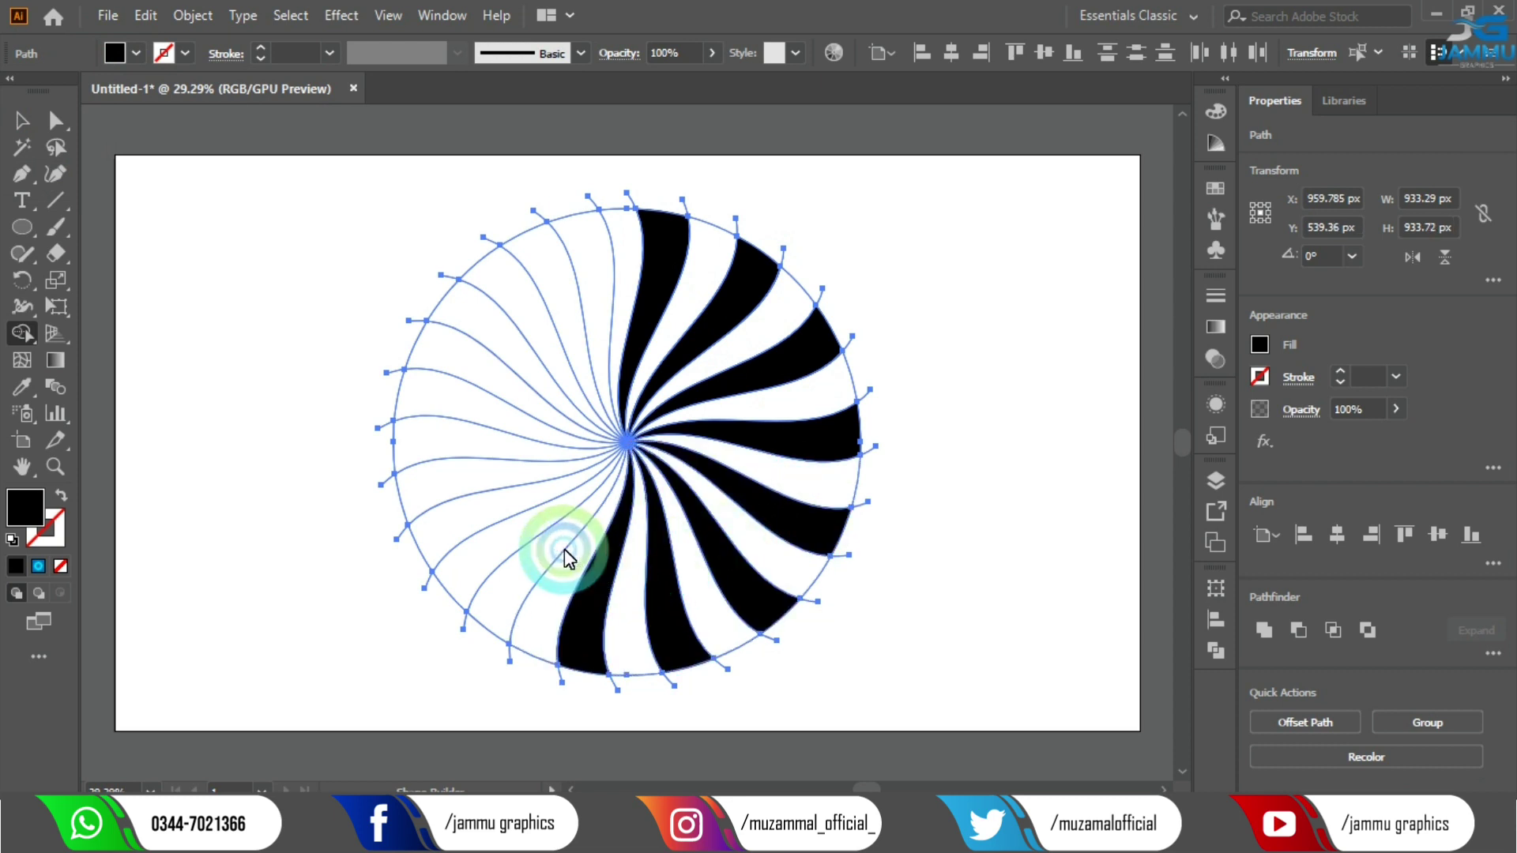
click(562, 557)
click(517, 545)
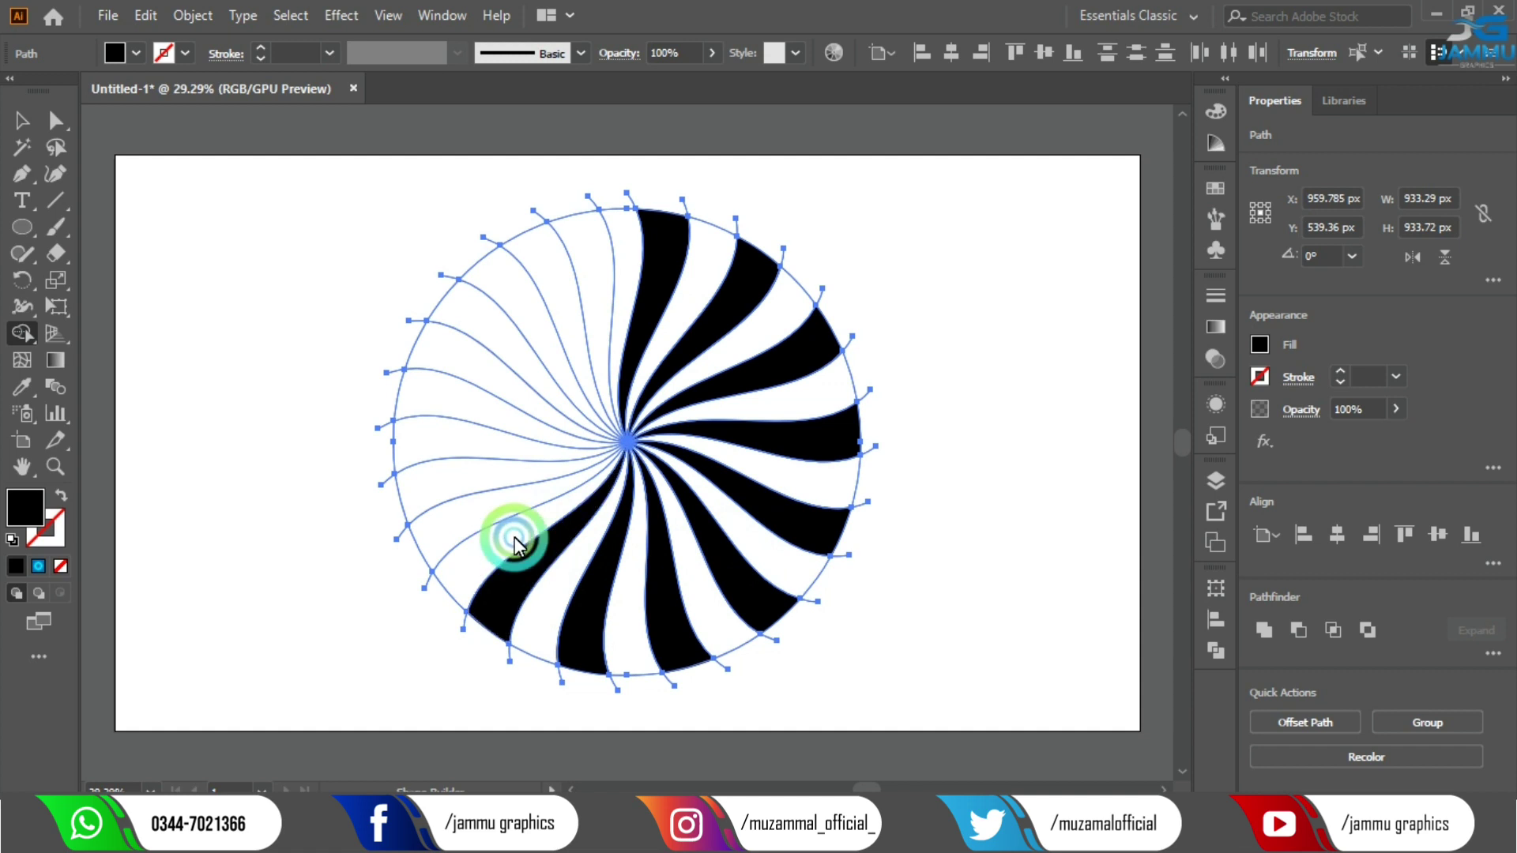
click(469, 518)
click(451, 434)
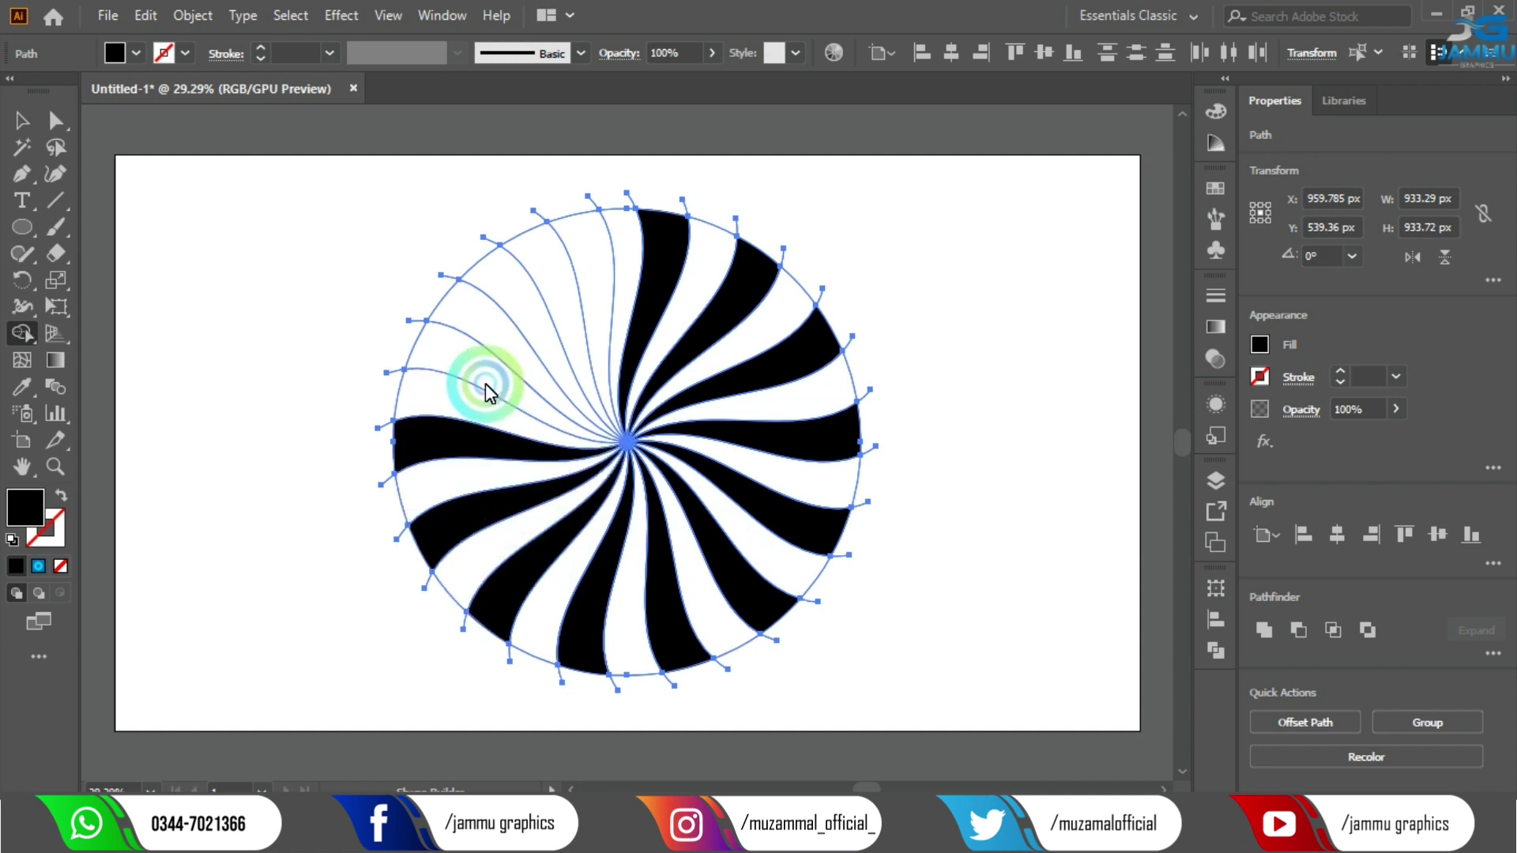
click(494, 355)
click(526, 310)
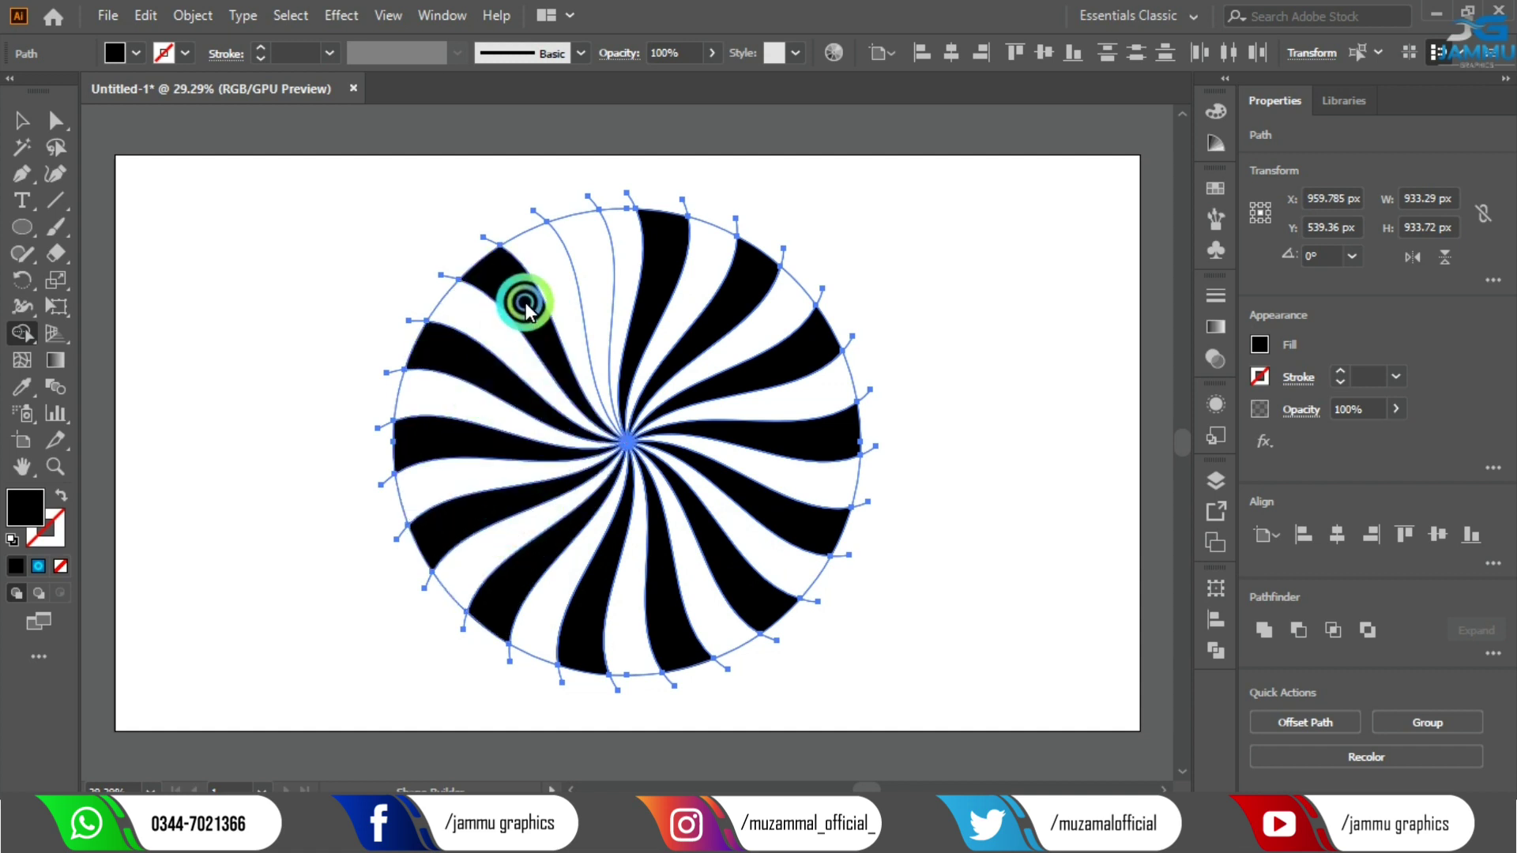
click(583, 243)
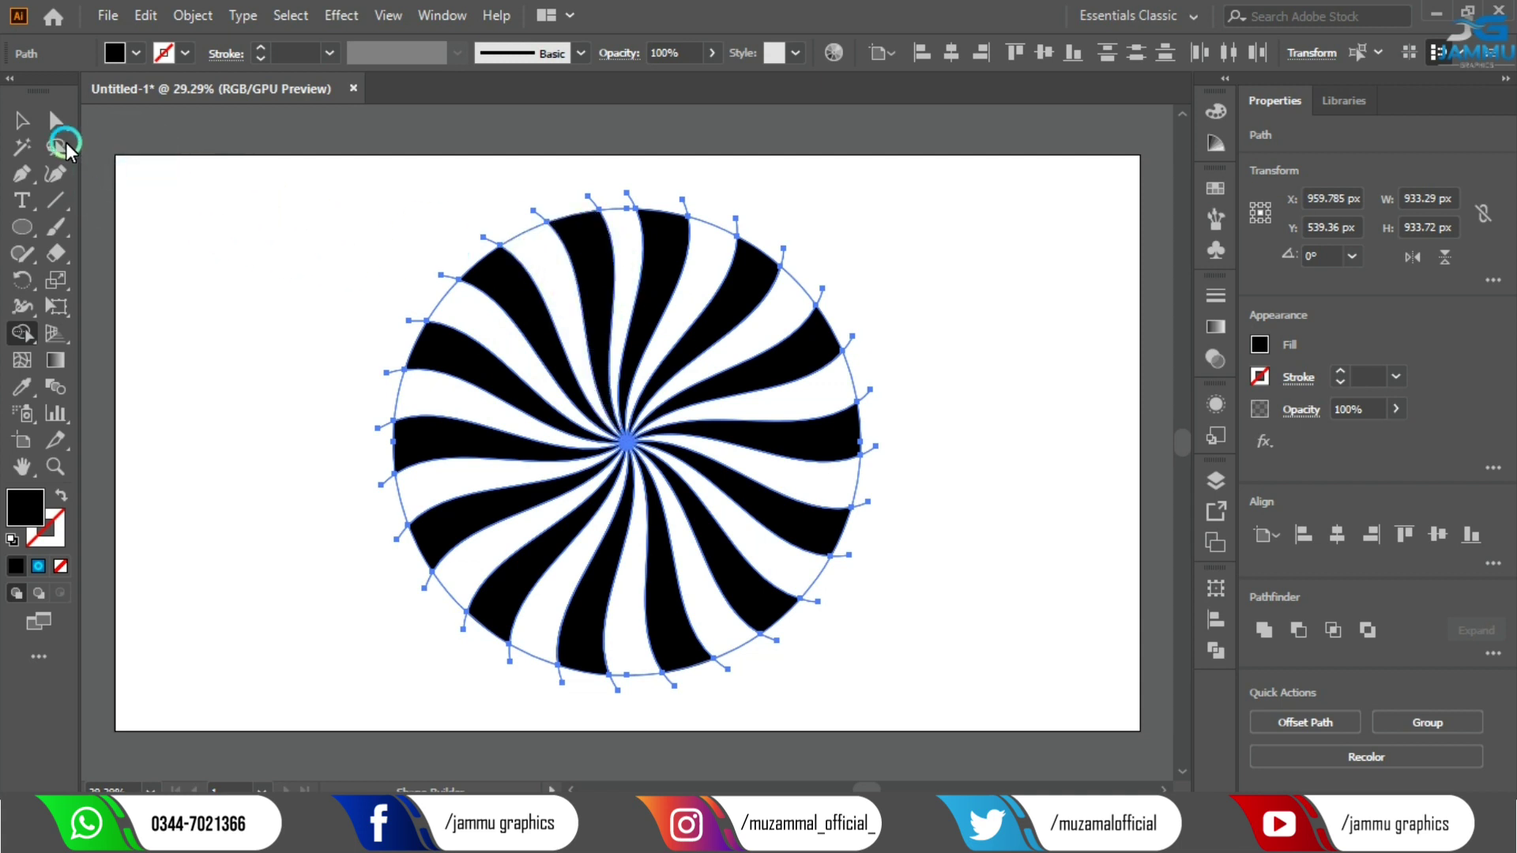
click(30, 123)
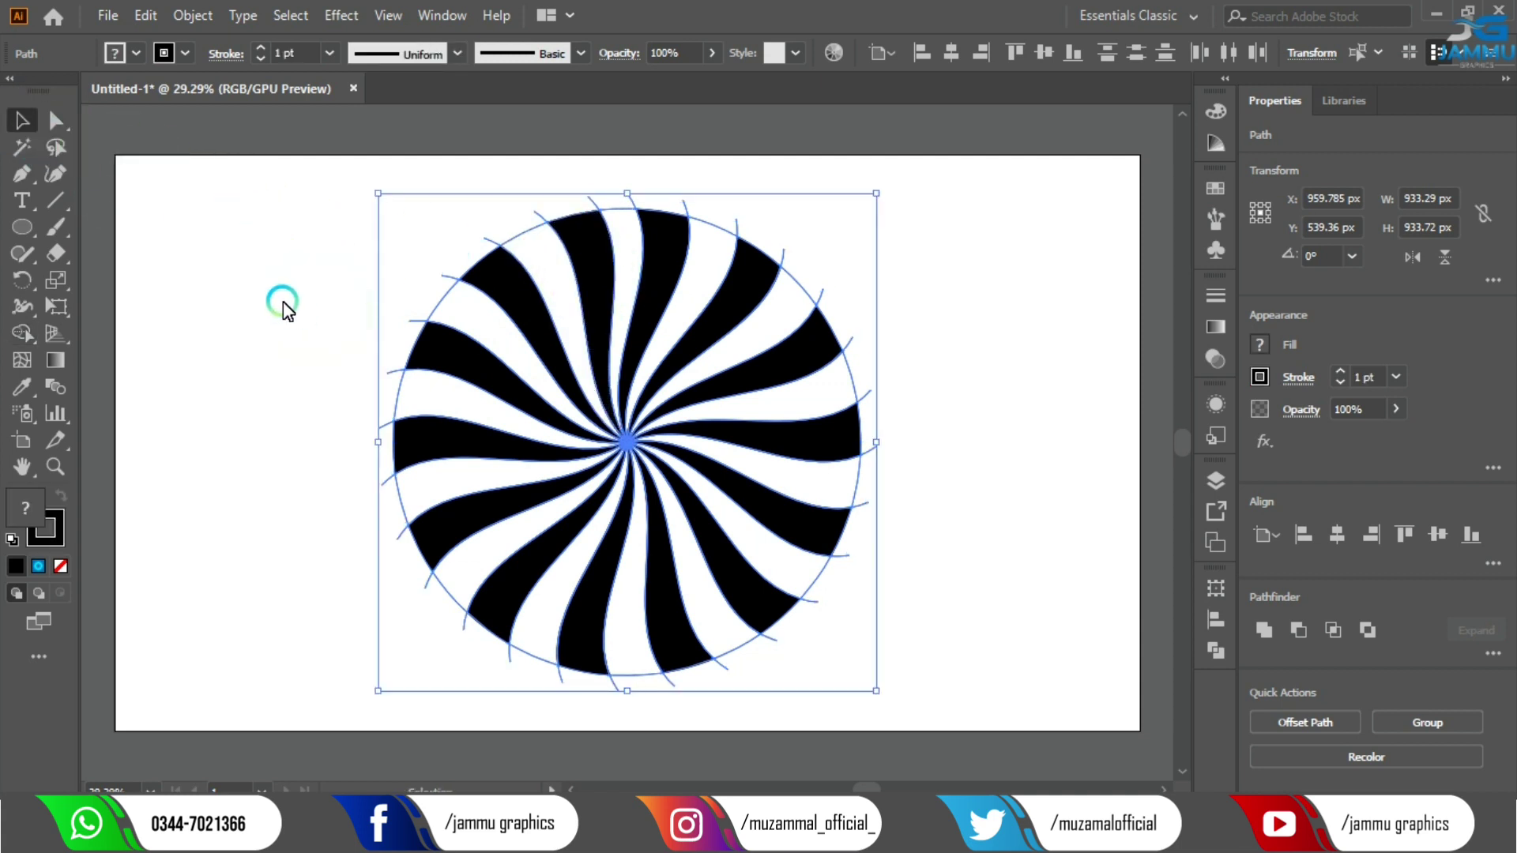
Select all thirteen black wedges together.
click(329, 294)
click(668, 281)
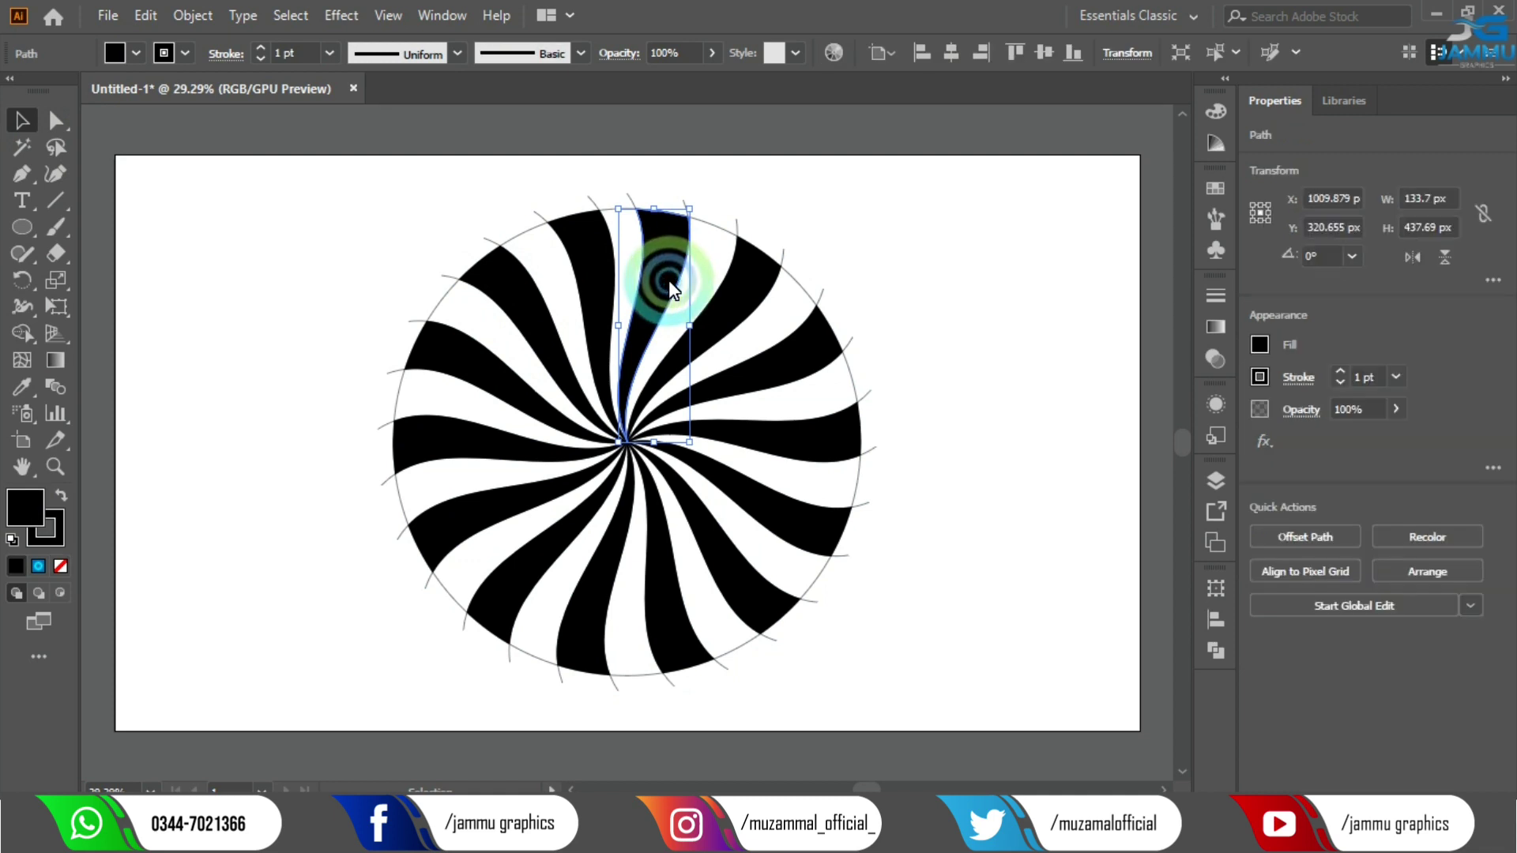
shift+click(749, 288)
shift+click(799, 345)
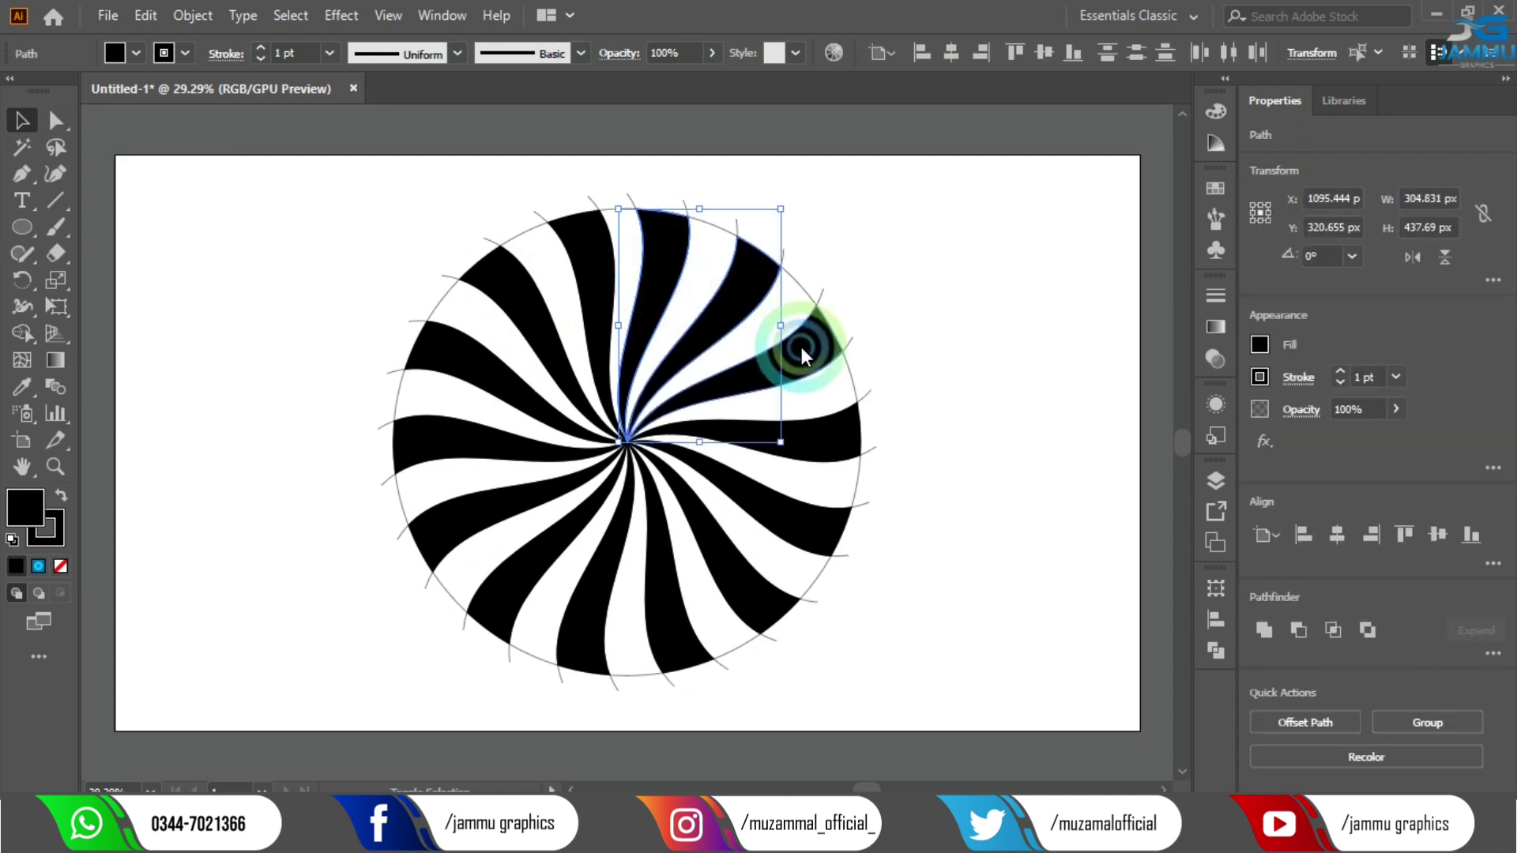
shift+click(815, 423)
shift+click(786, 496)
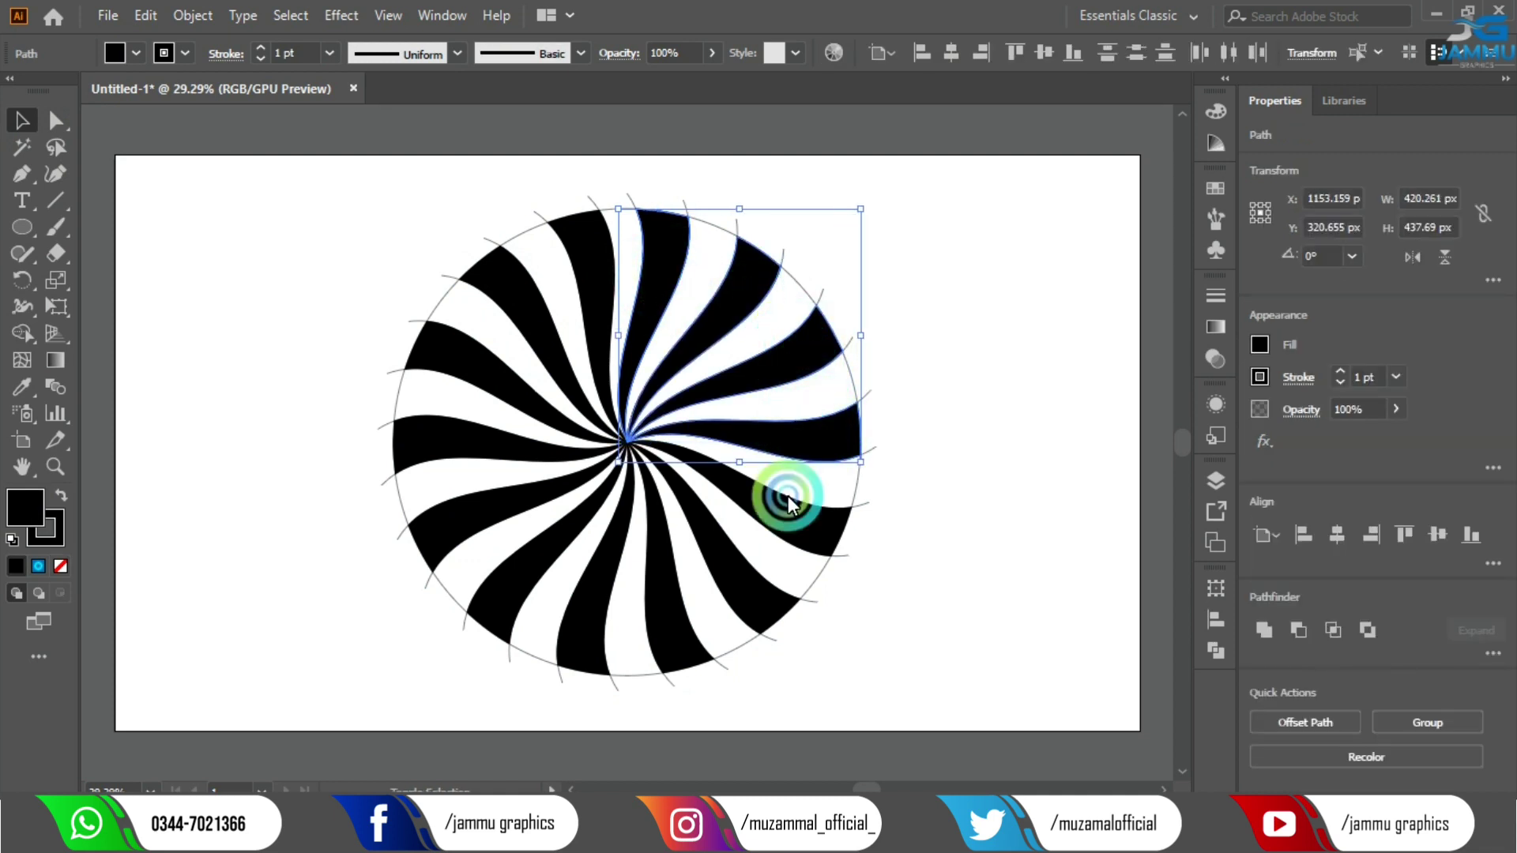
shift+click(714, 539)
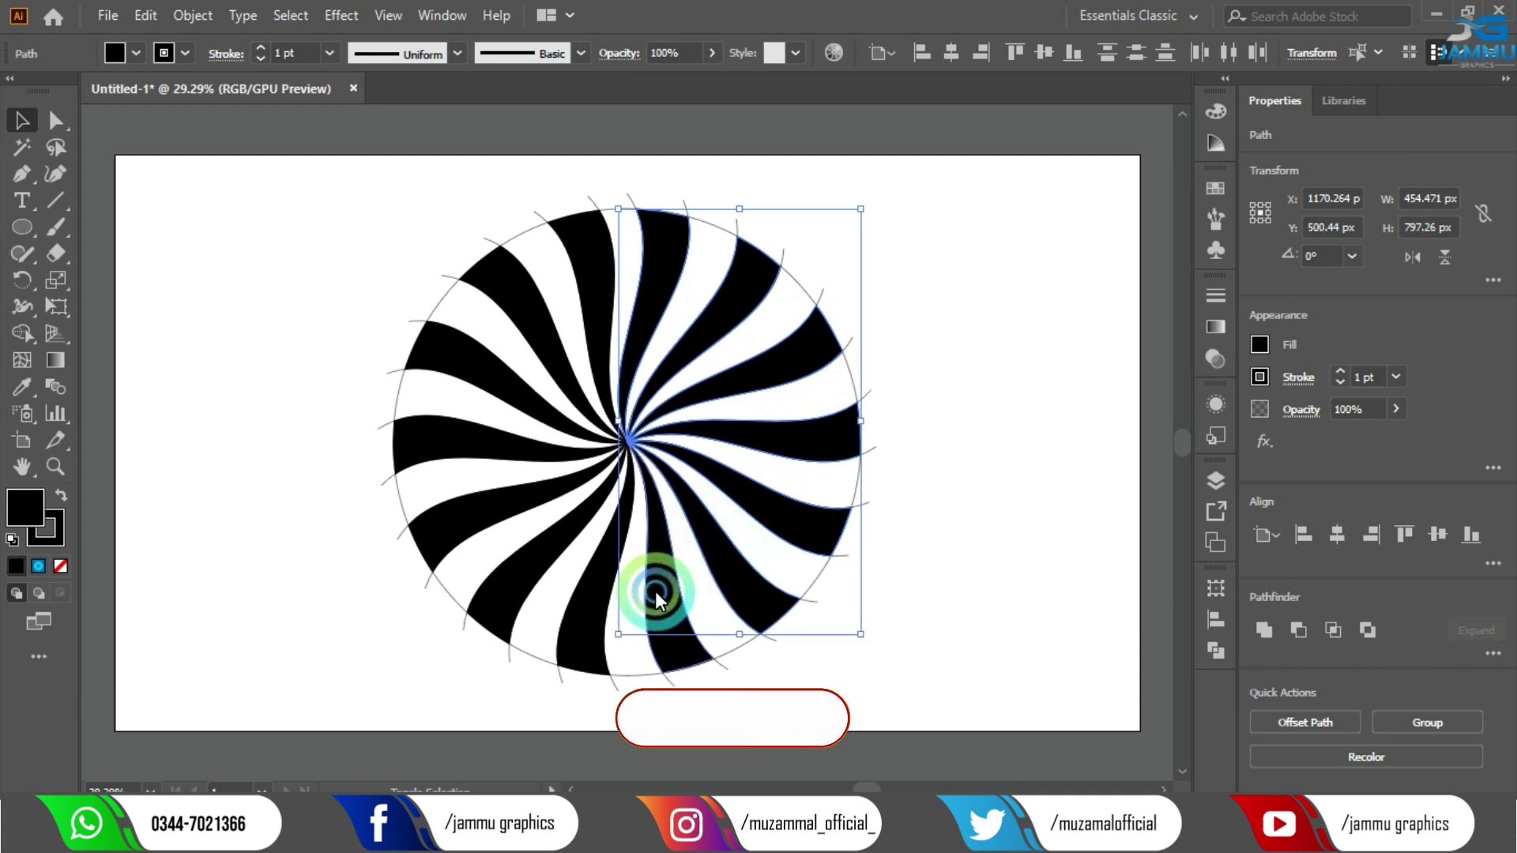
shift+click(658, 591)
shift+click(591, 588)
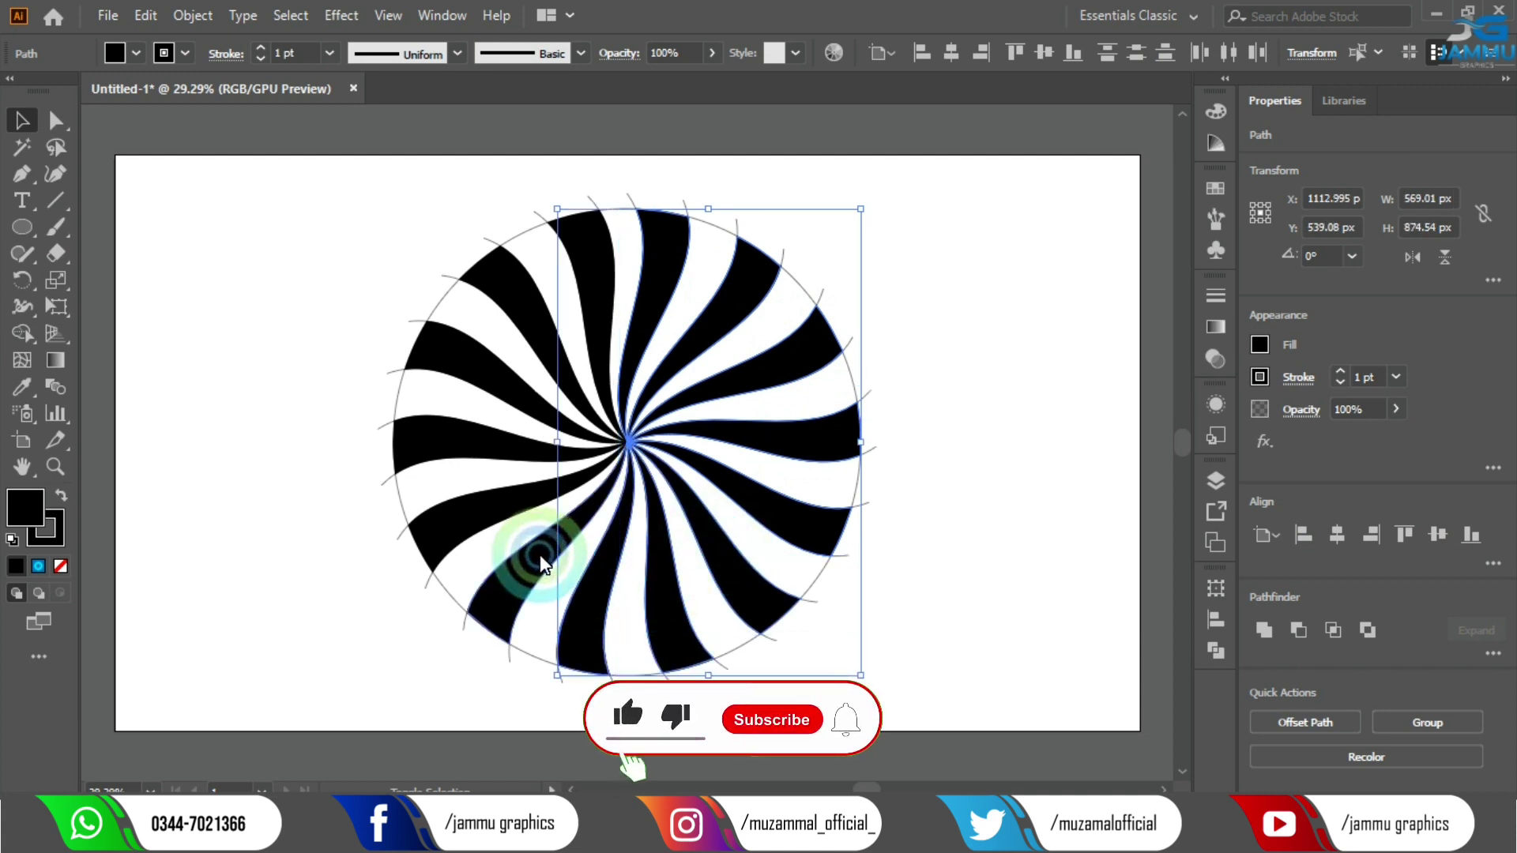
shift+click(516, 519)
shift+click(493, 436)
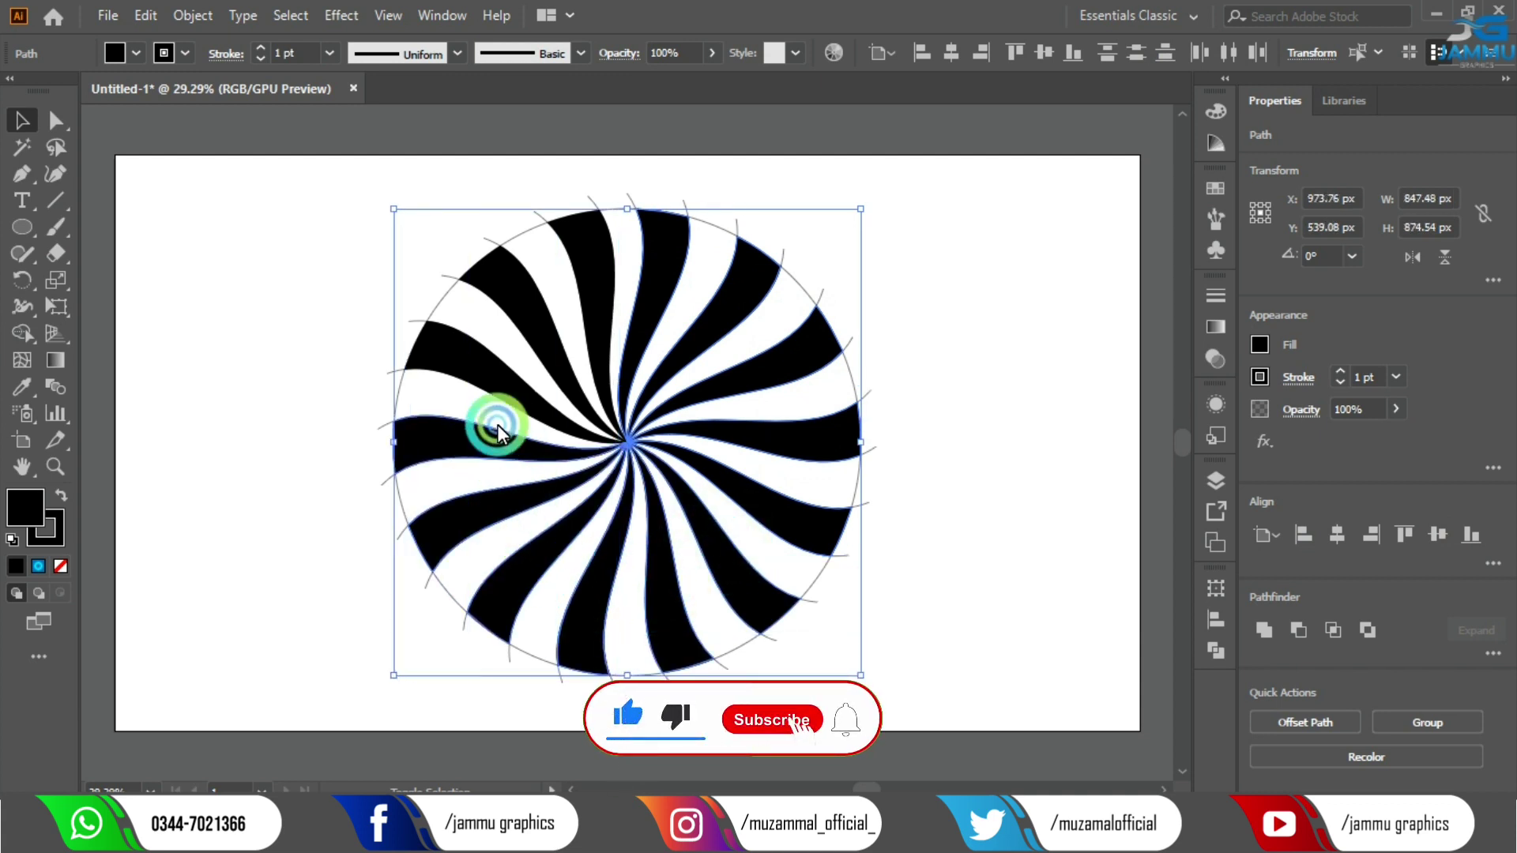
shift+click(503, 395)
shift+click(549, 320)
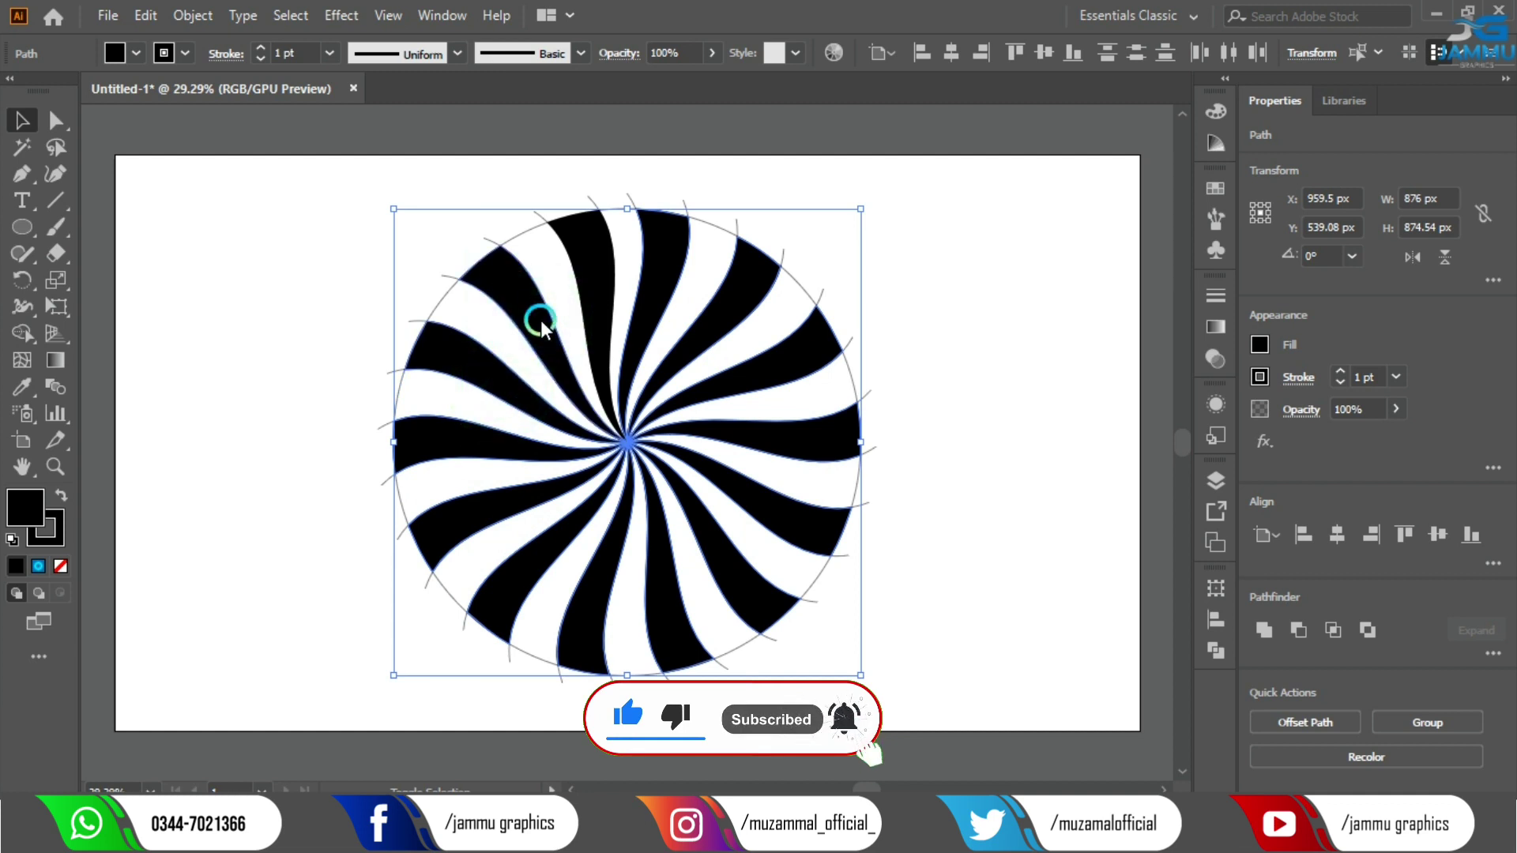
shift+click(588, 296)
Delete the leftover lines and circle outline, keeping the black blades, then select them all.
key(a)
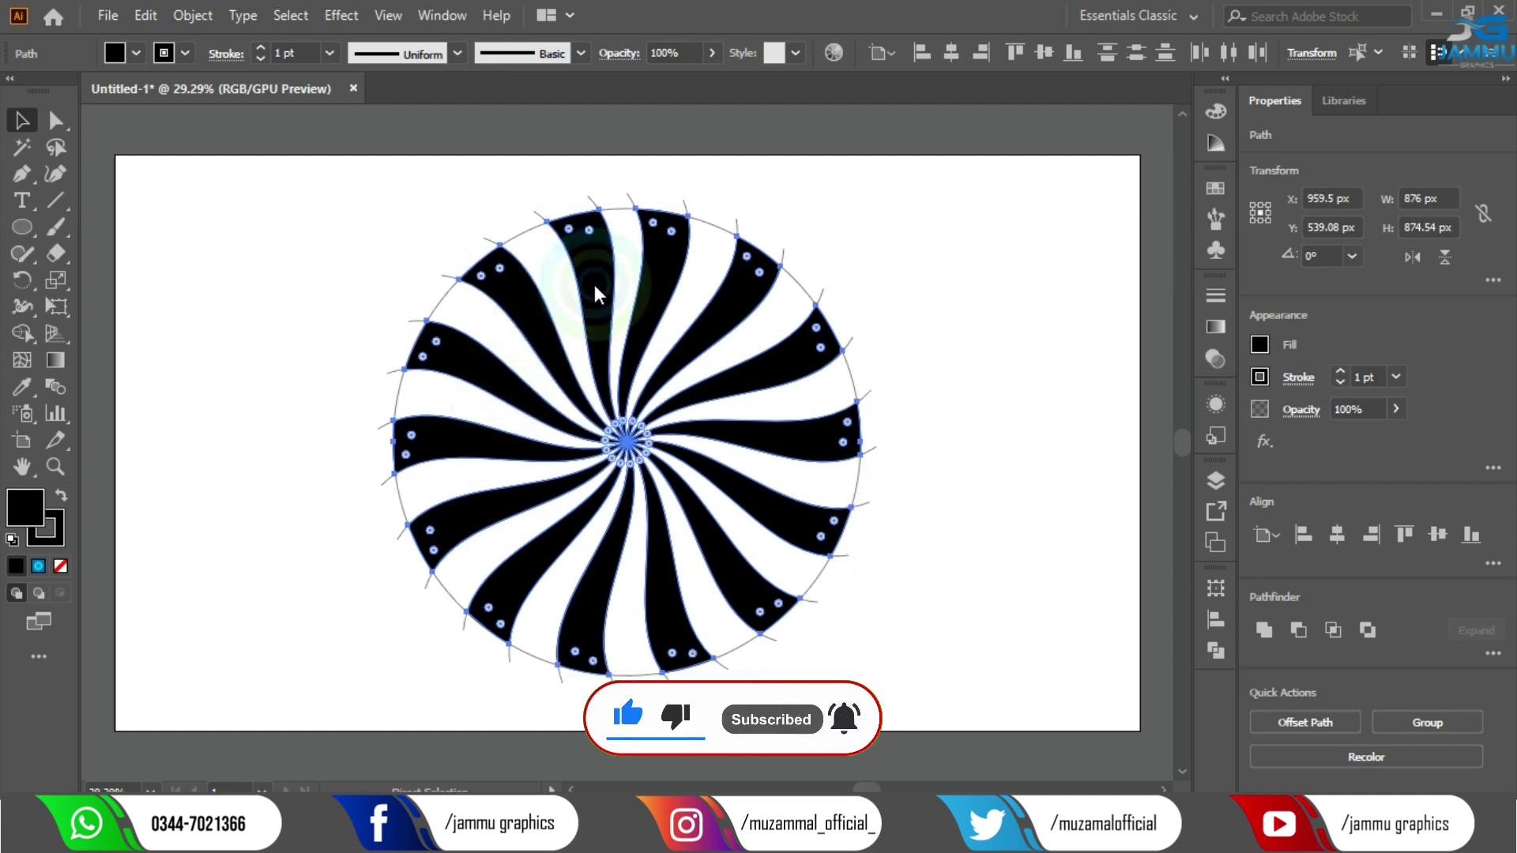
key(Delete)
key(ctrl+a)
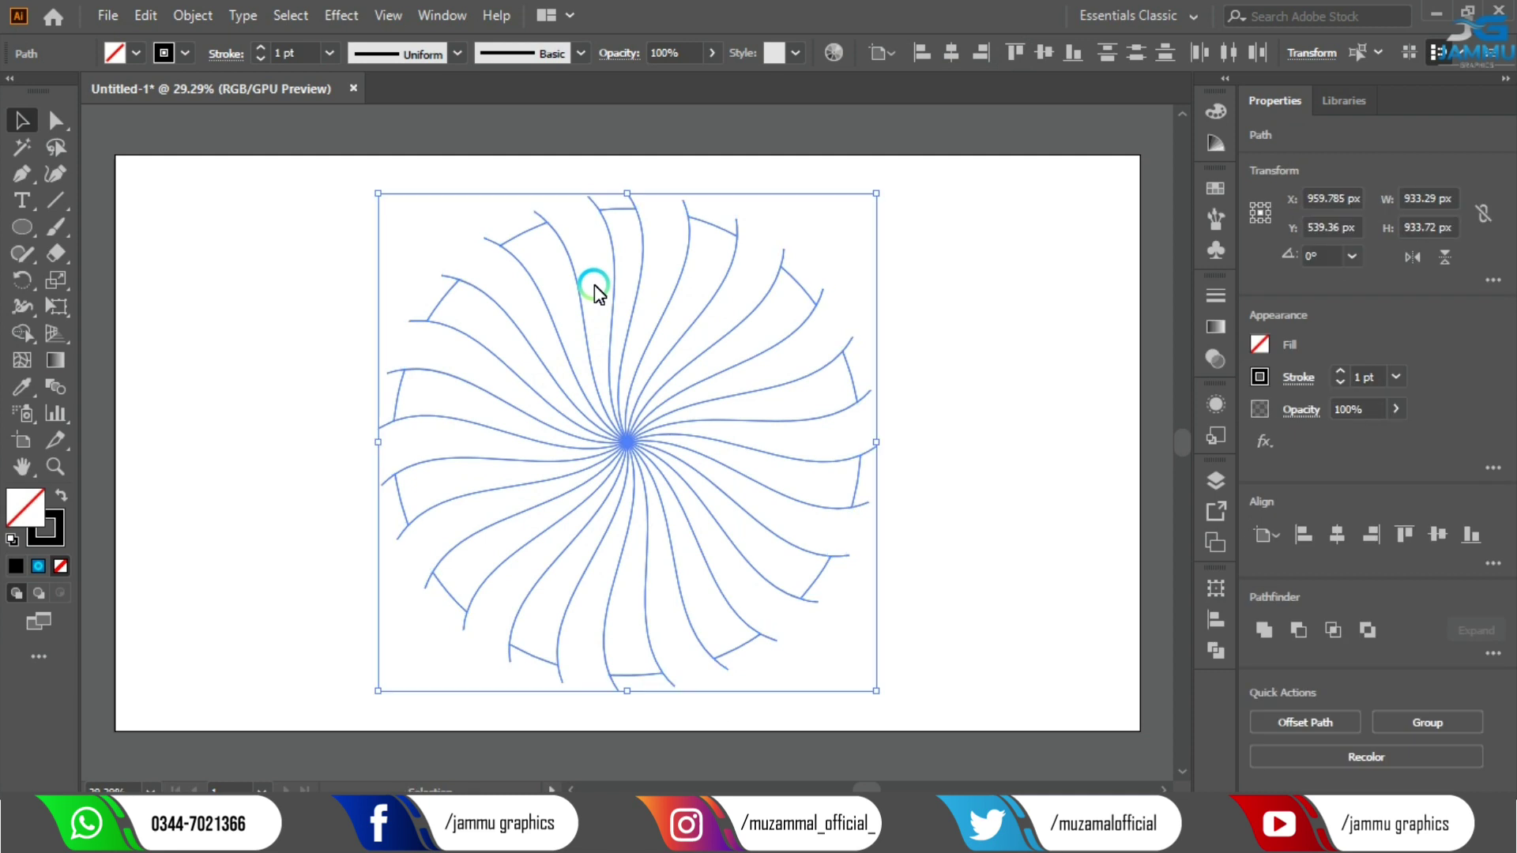
key(Delete)
key(ctrl+z)
click(515, 291)
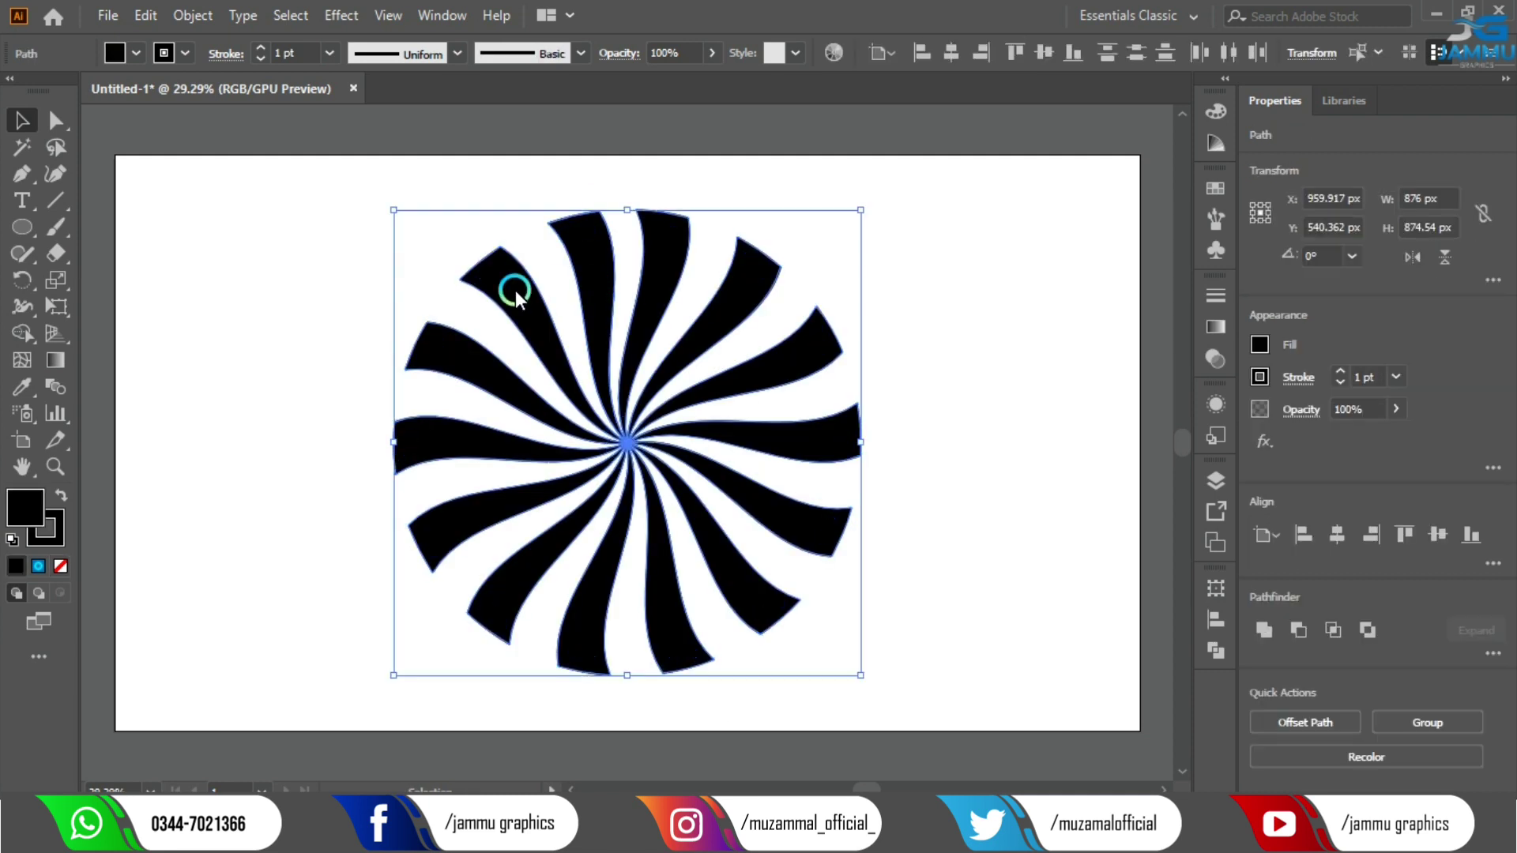
click(338, 302)
click(290, 255)
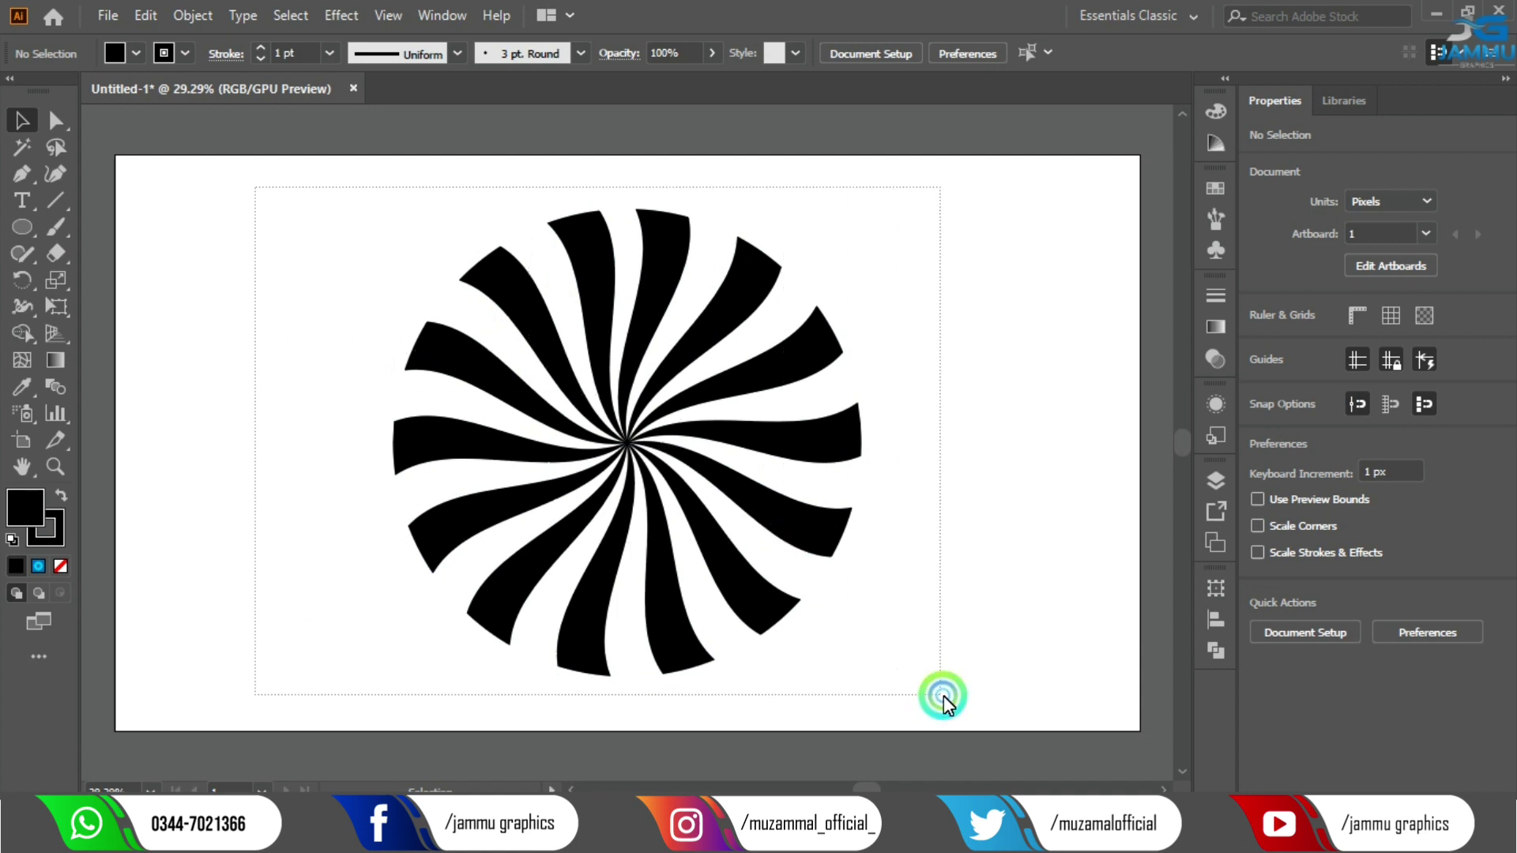
drag(256, 188, 943, 695)
Group the blades and fill them with a medium blue swatch.
key(ctrl+g)
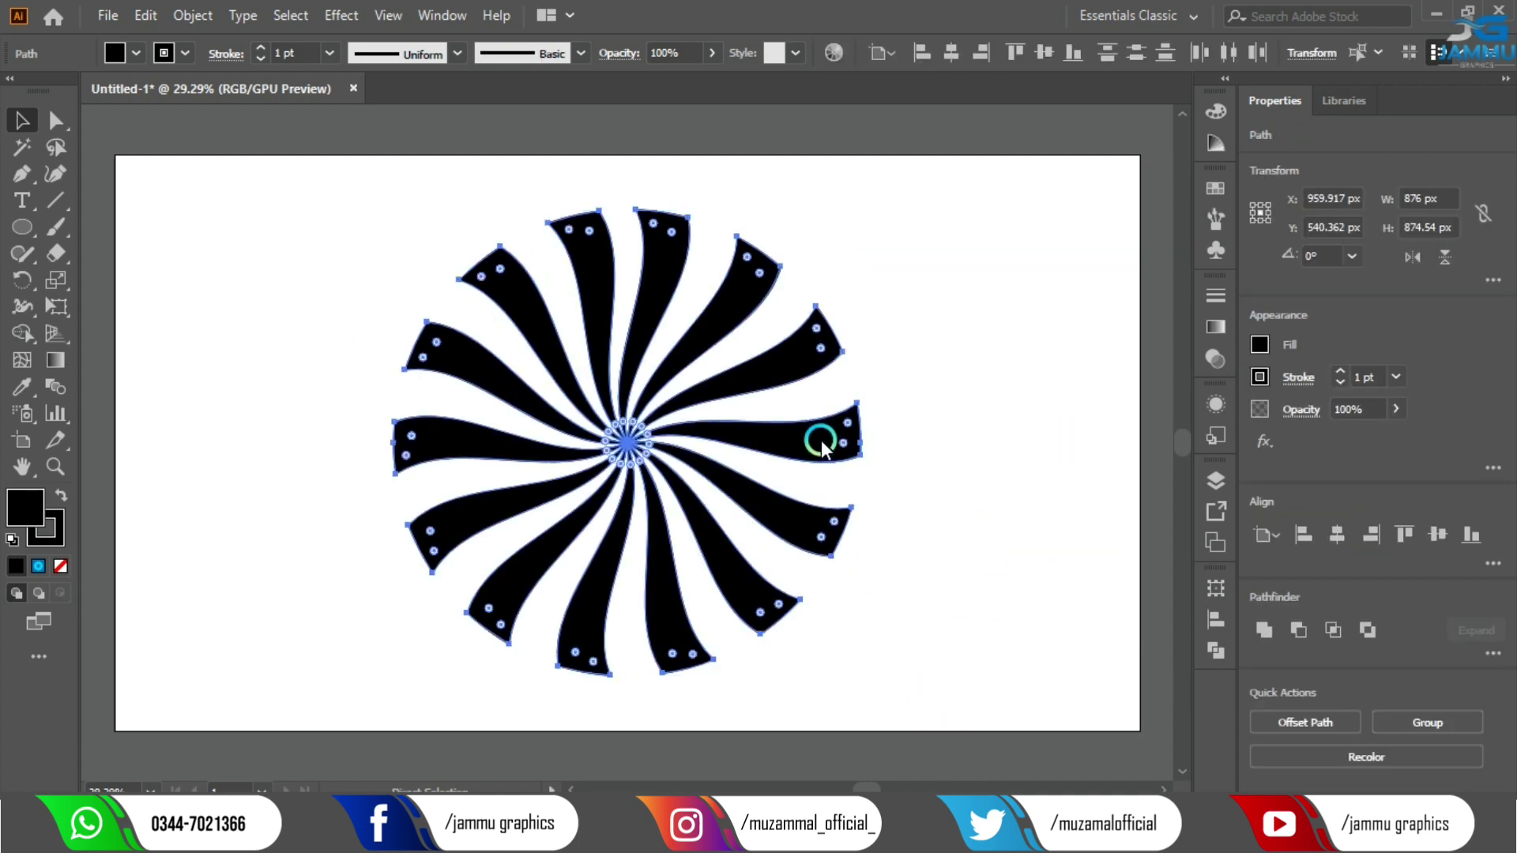
click(1262, 345)
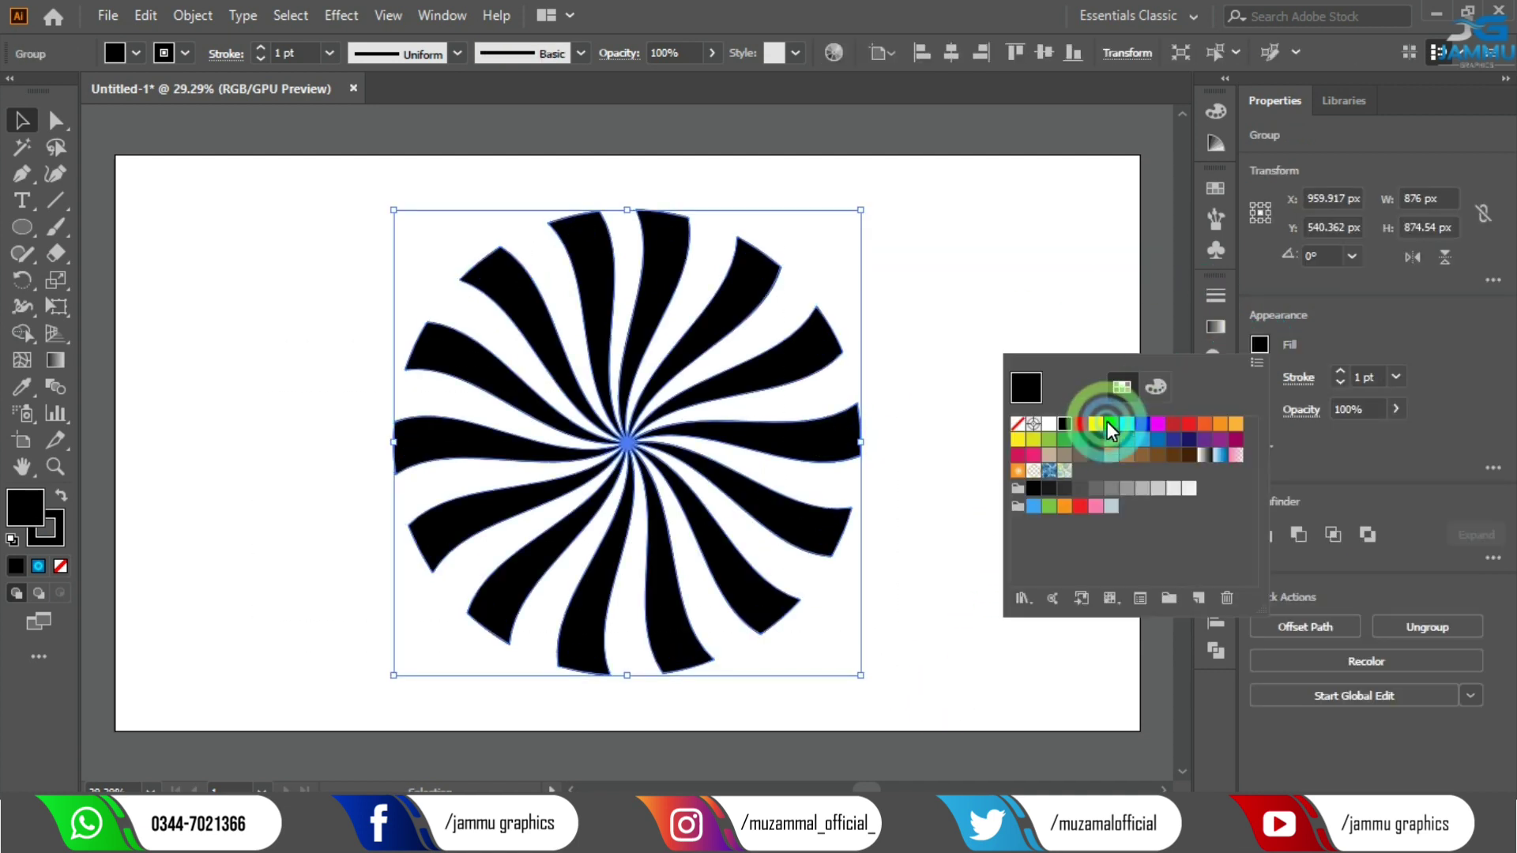
click(1141, 423)
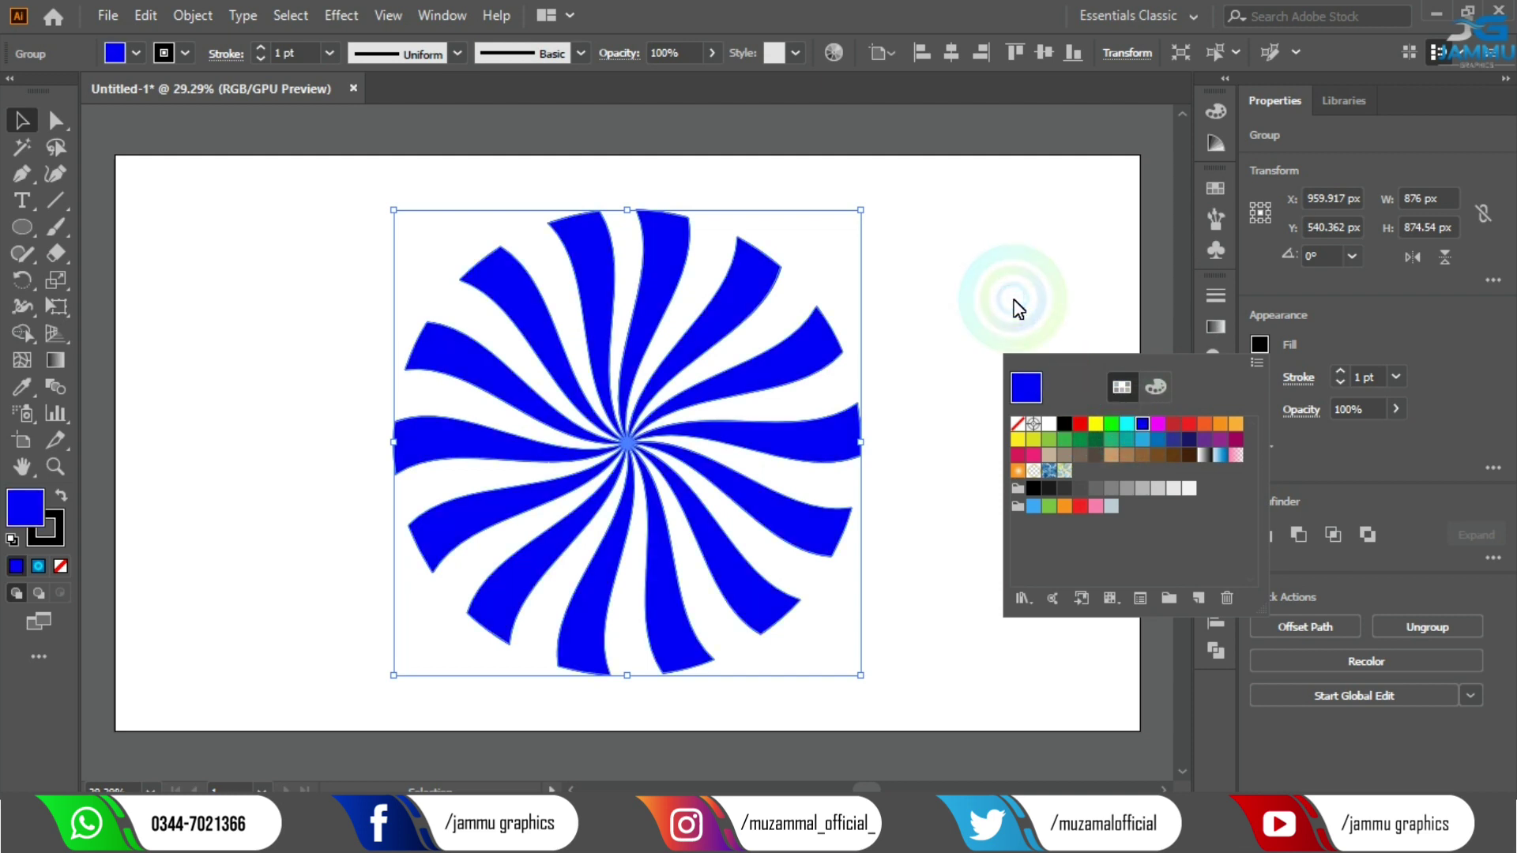
click(1156, 439)
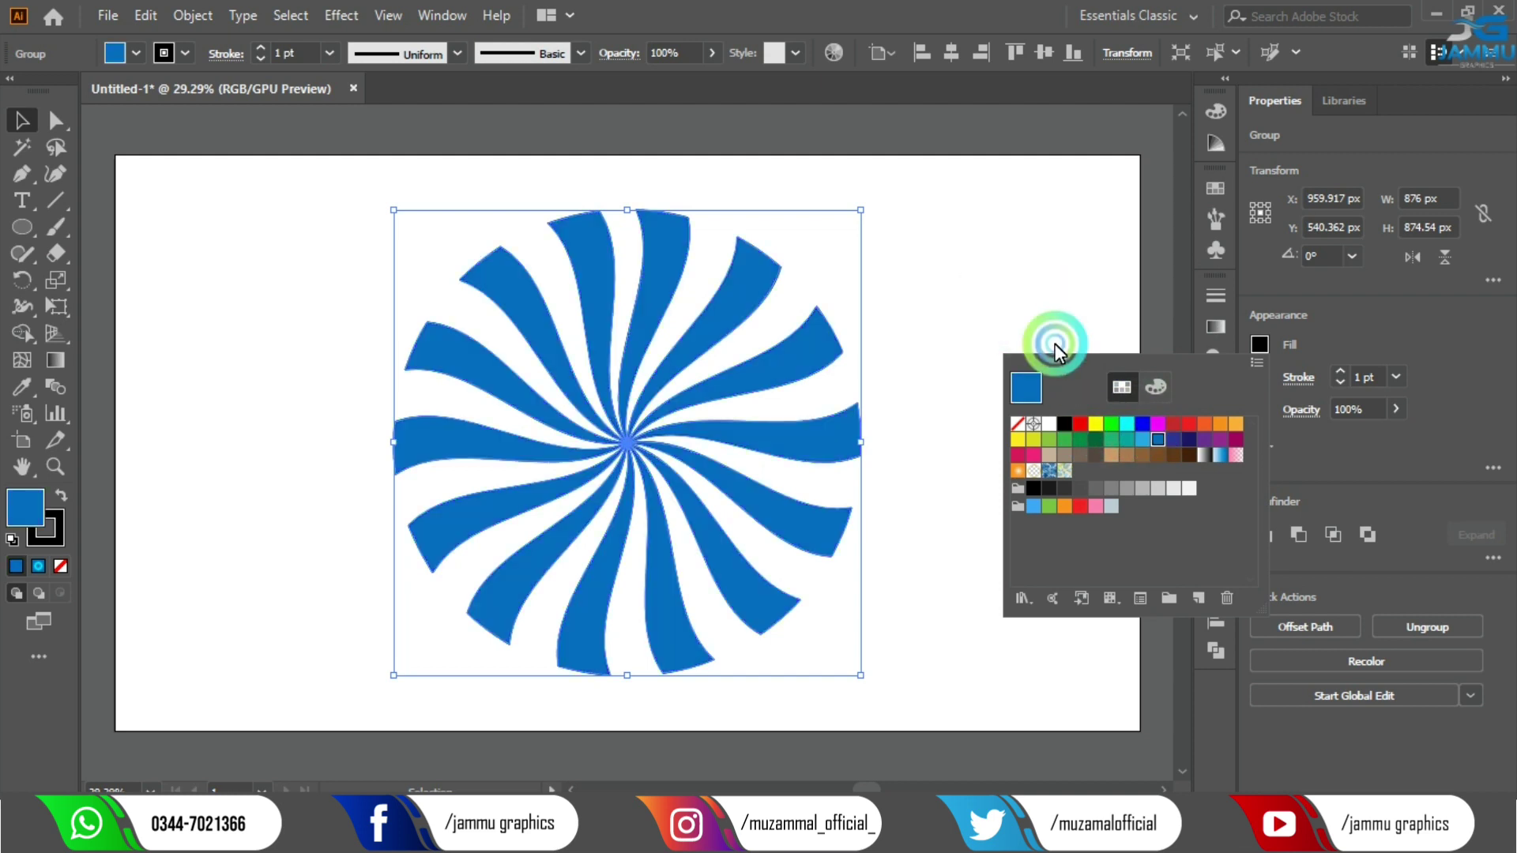
click(997, 263)
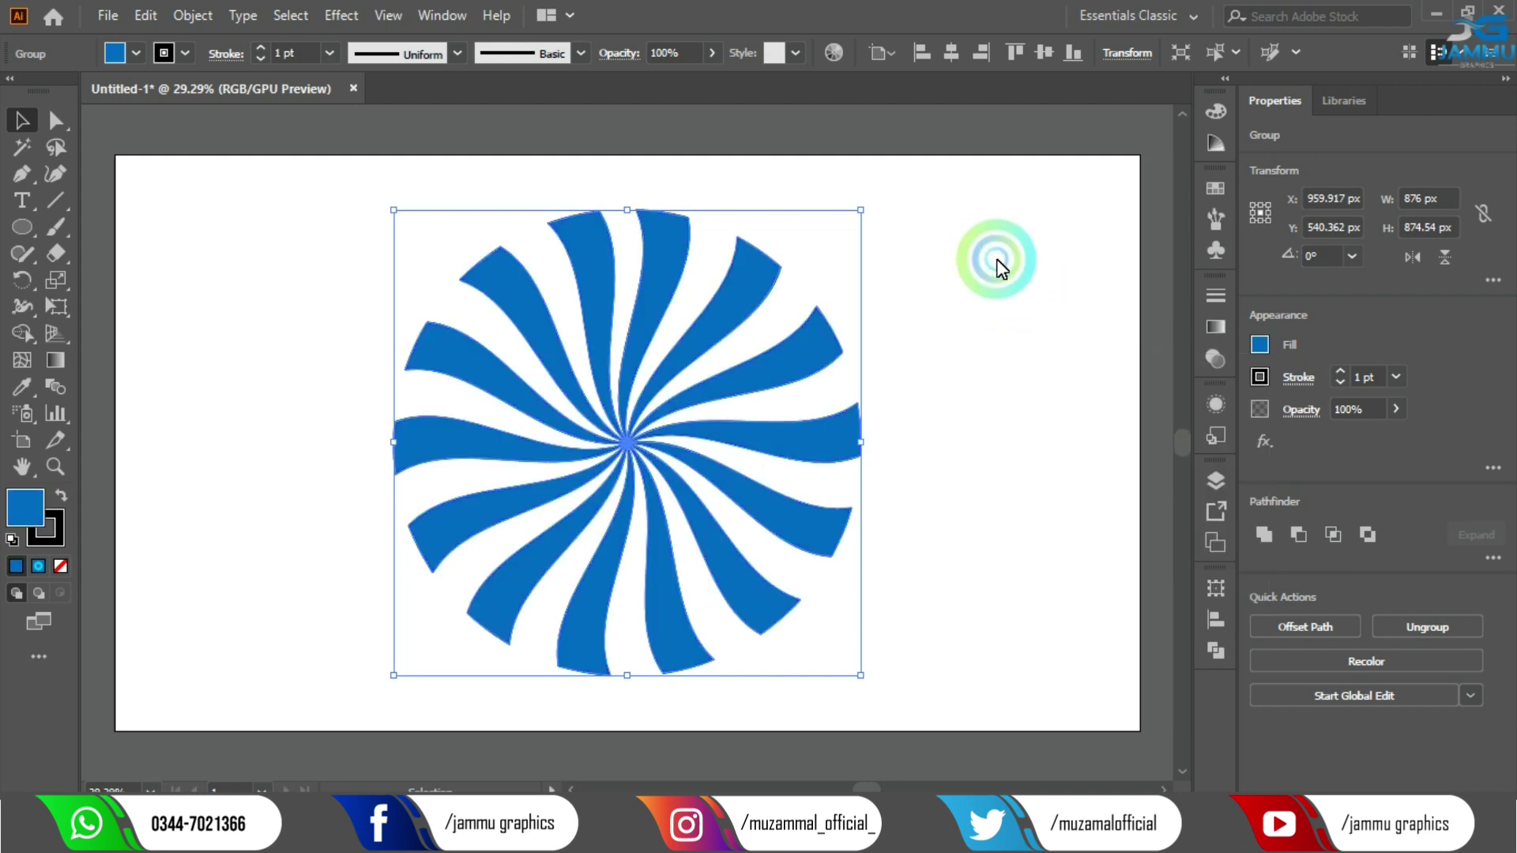
Copy the blue group and paste a duplicate behind it.
click(144, 15)
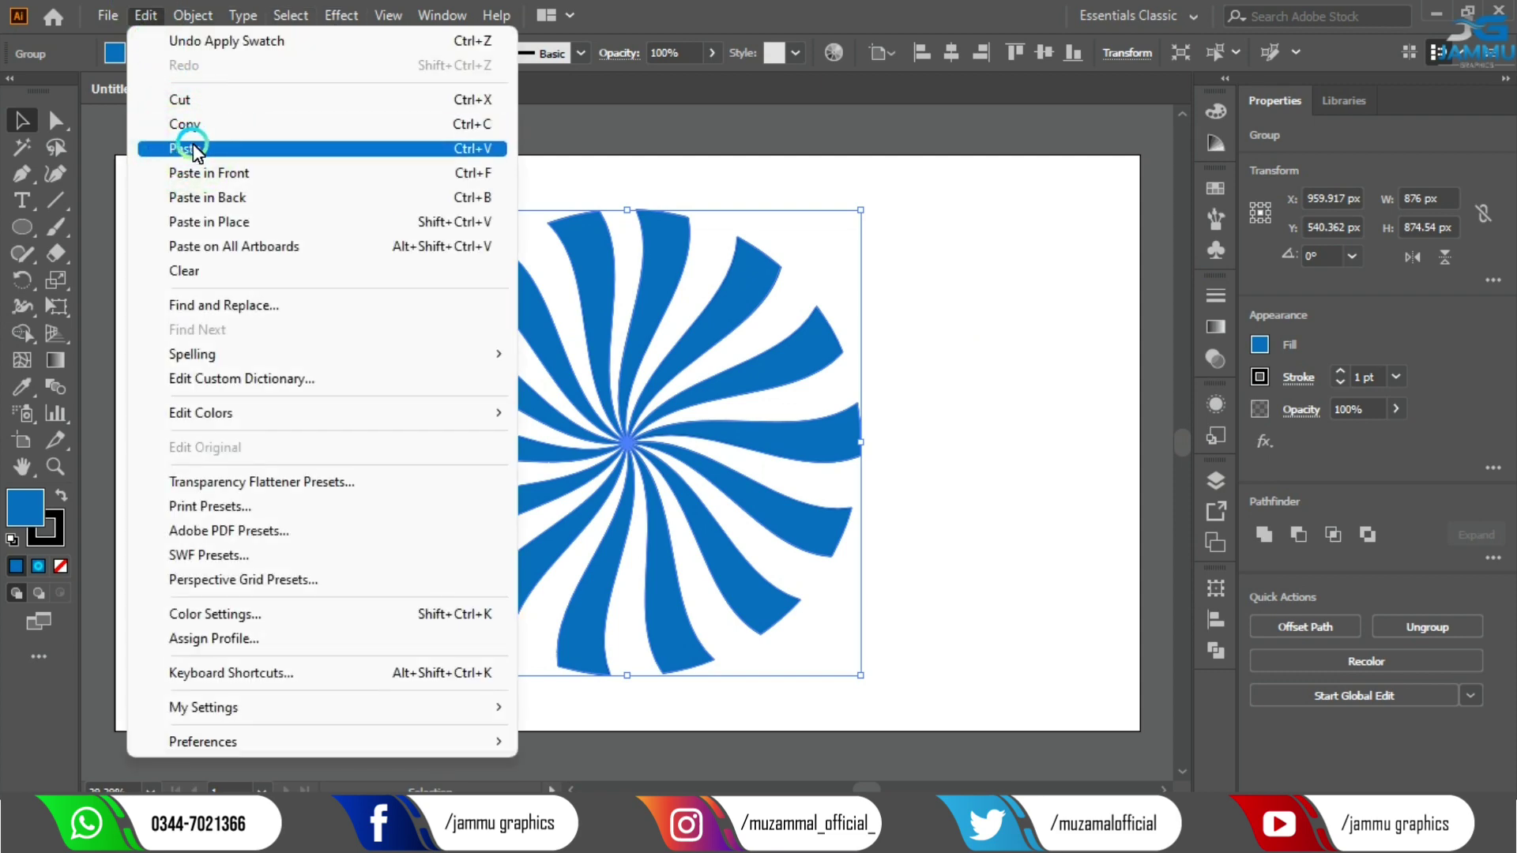
click(192, 147)
click(146, 14)
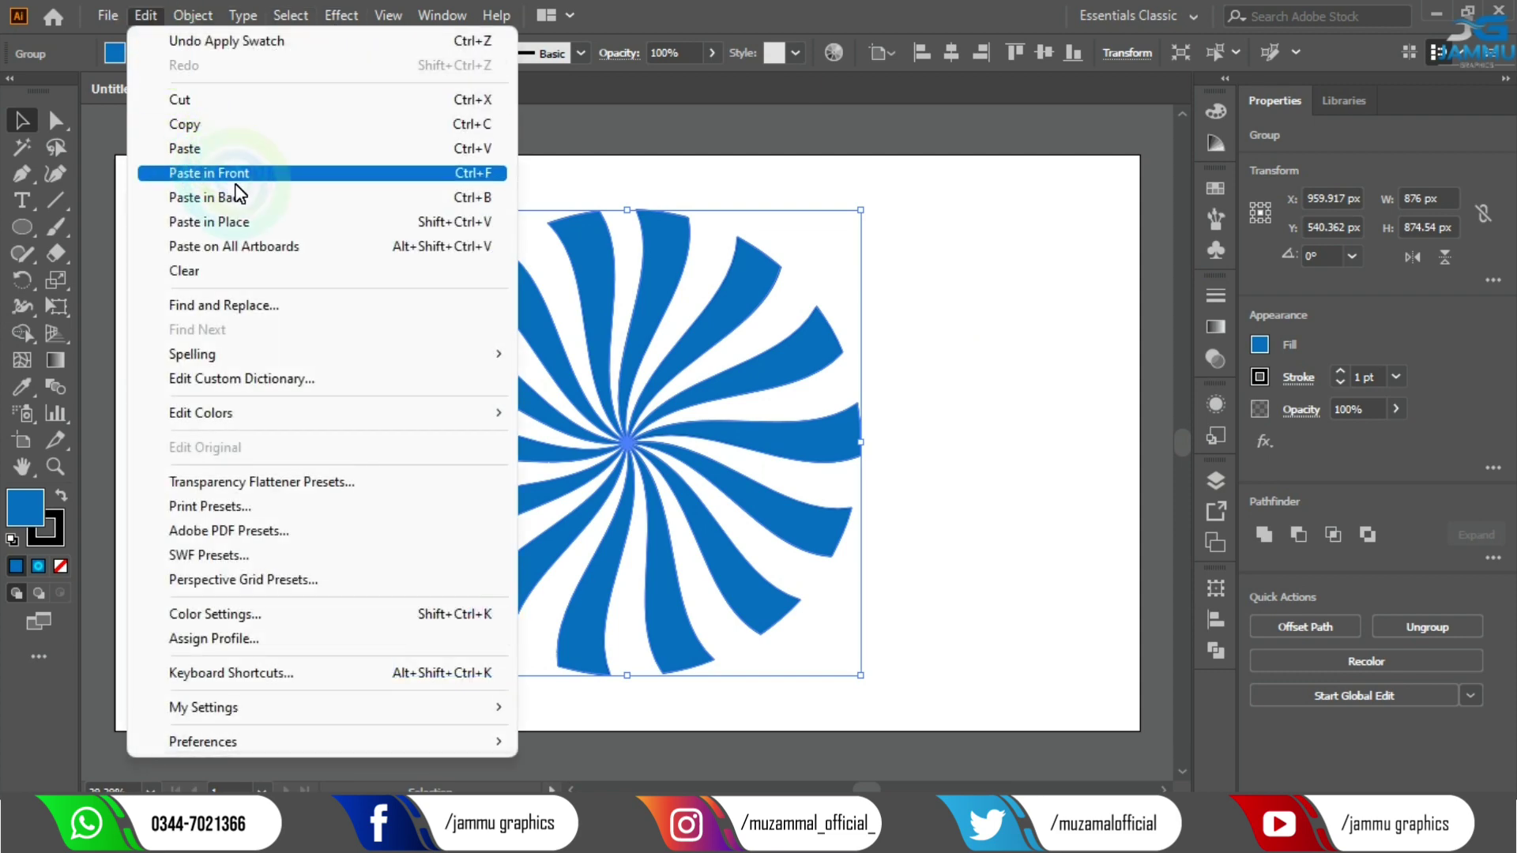
click(237, 196)
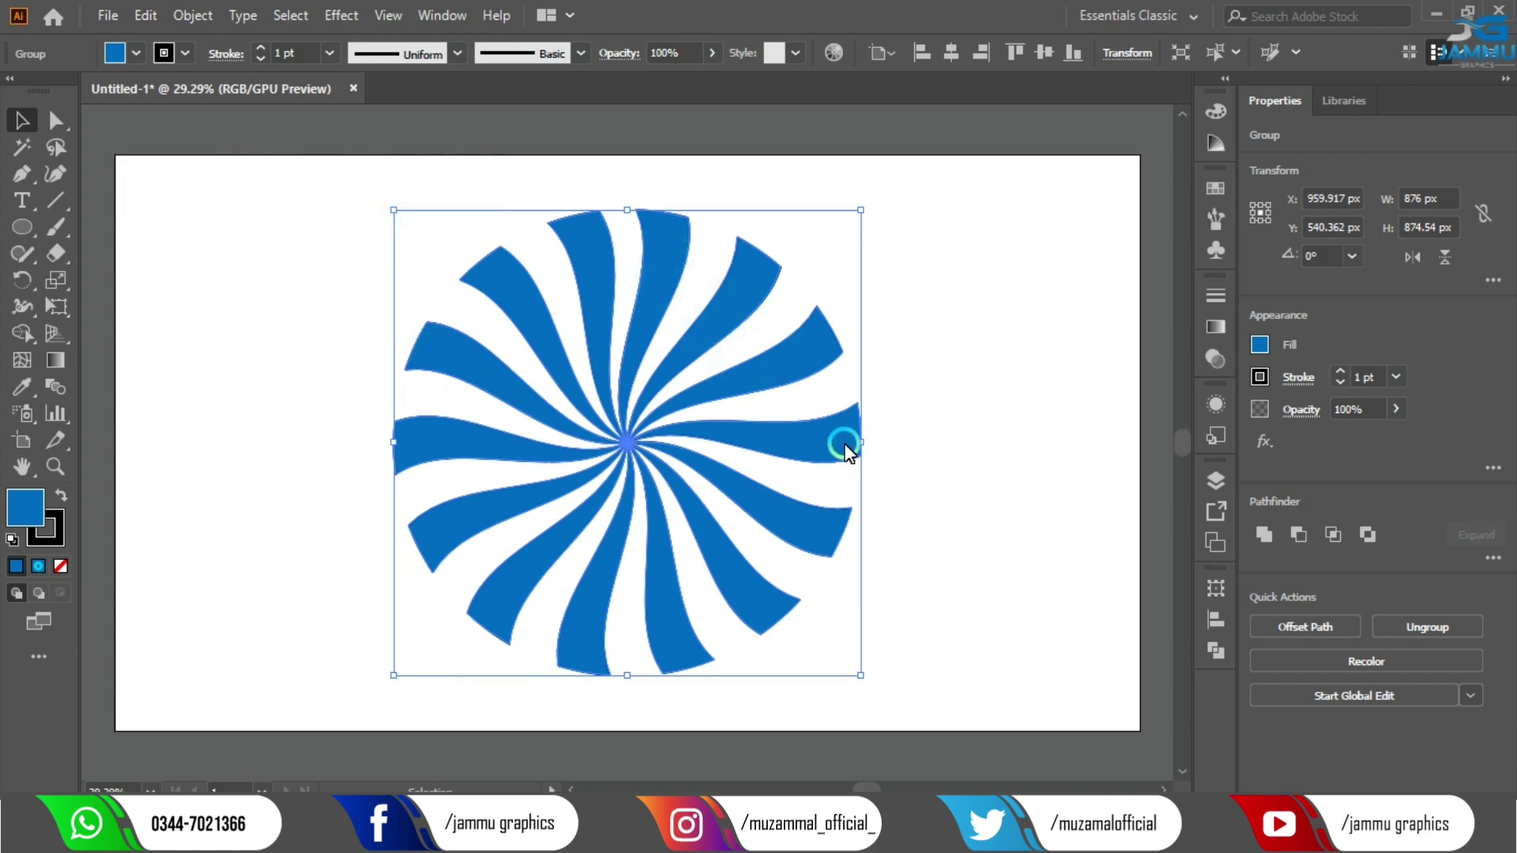
Open the Reflect dialog for the blade group and preview angles 40° and 44°.
right_click(948, 472)
mouse_move(1016, 329)
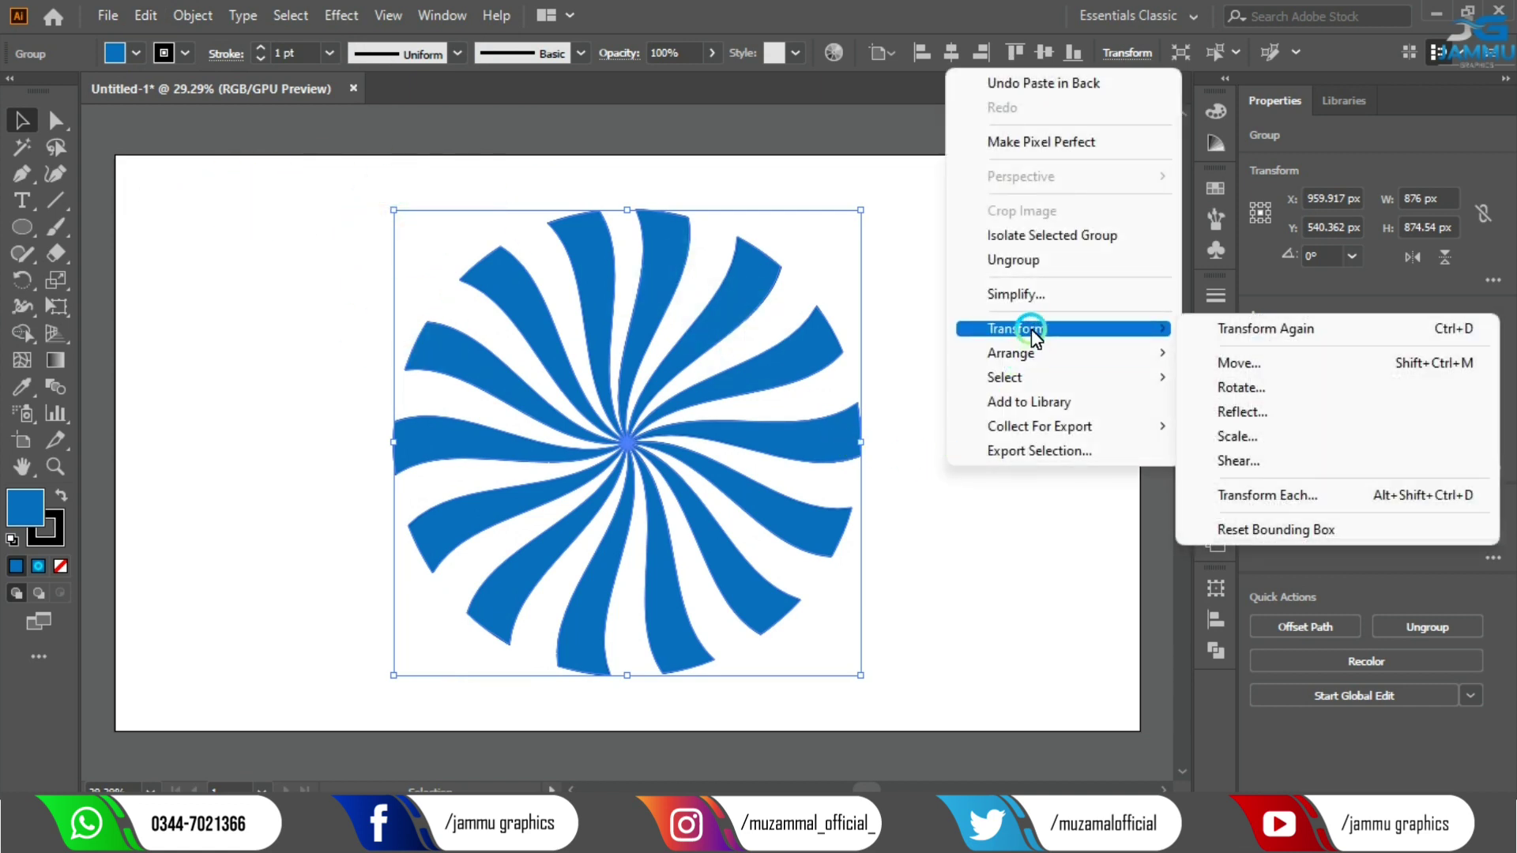
click(1231, 410)
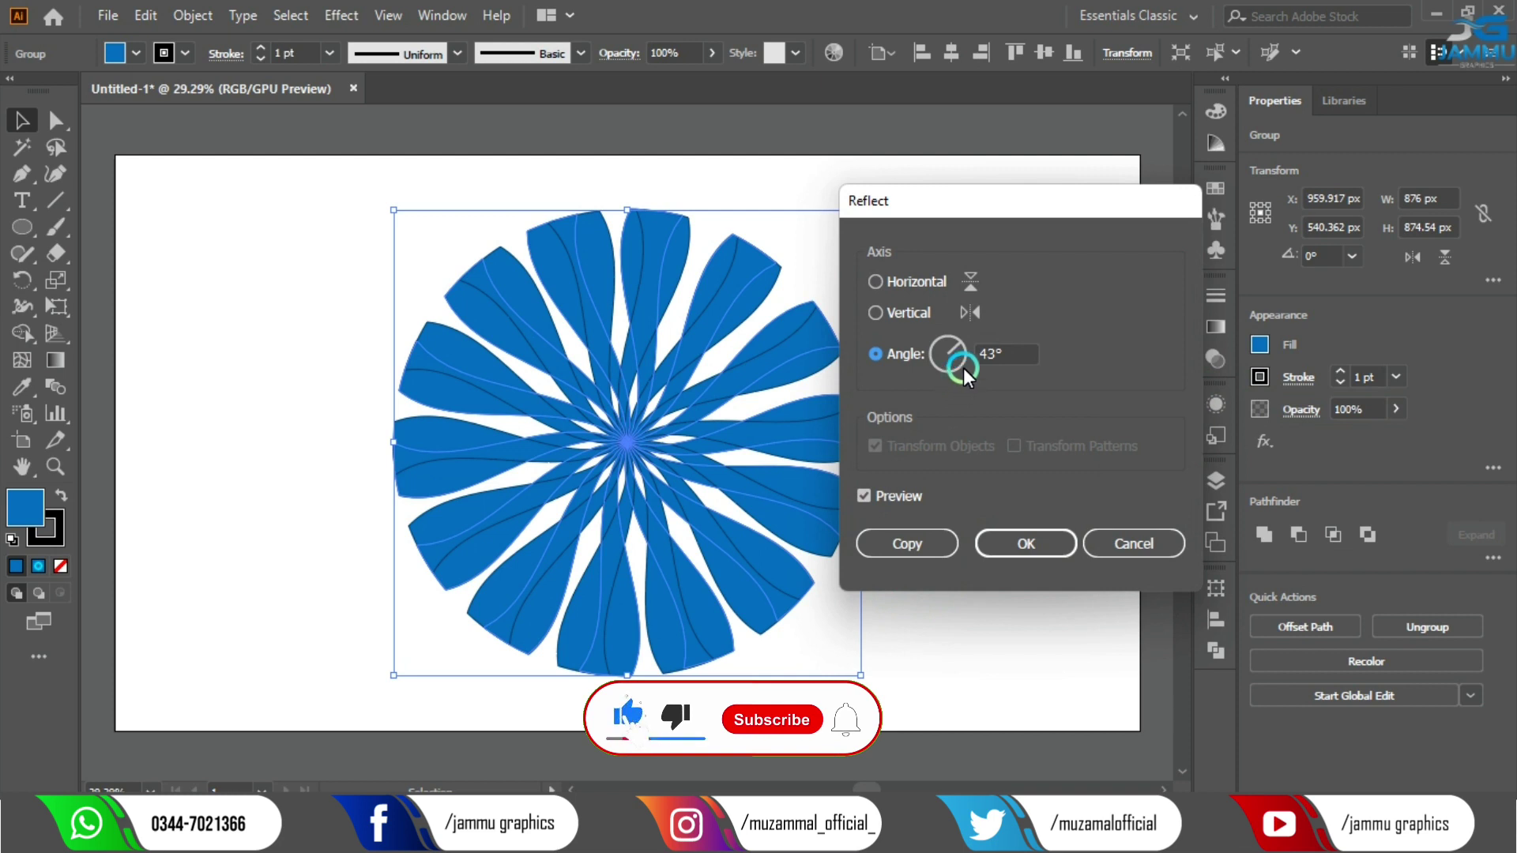
click(994, 353)
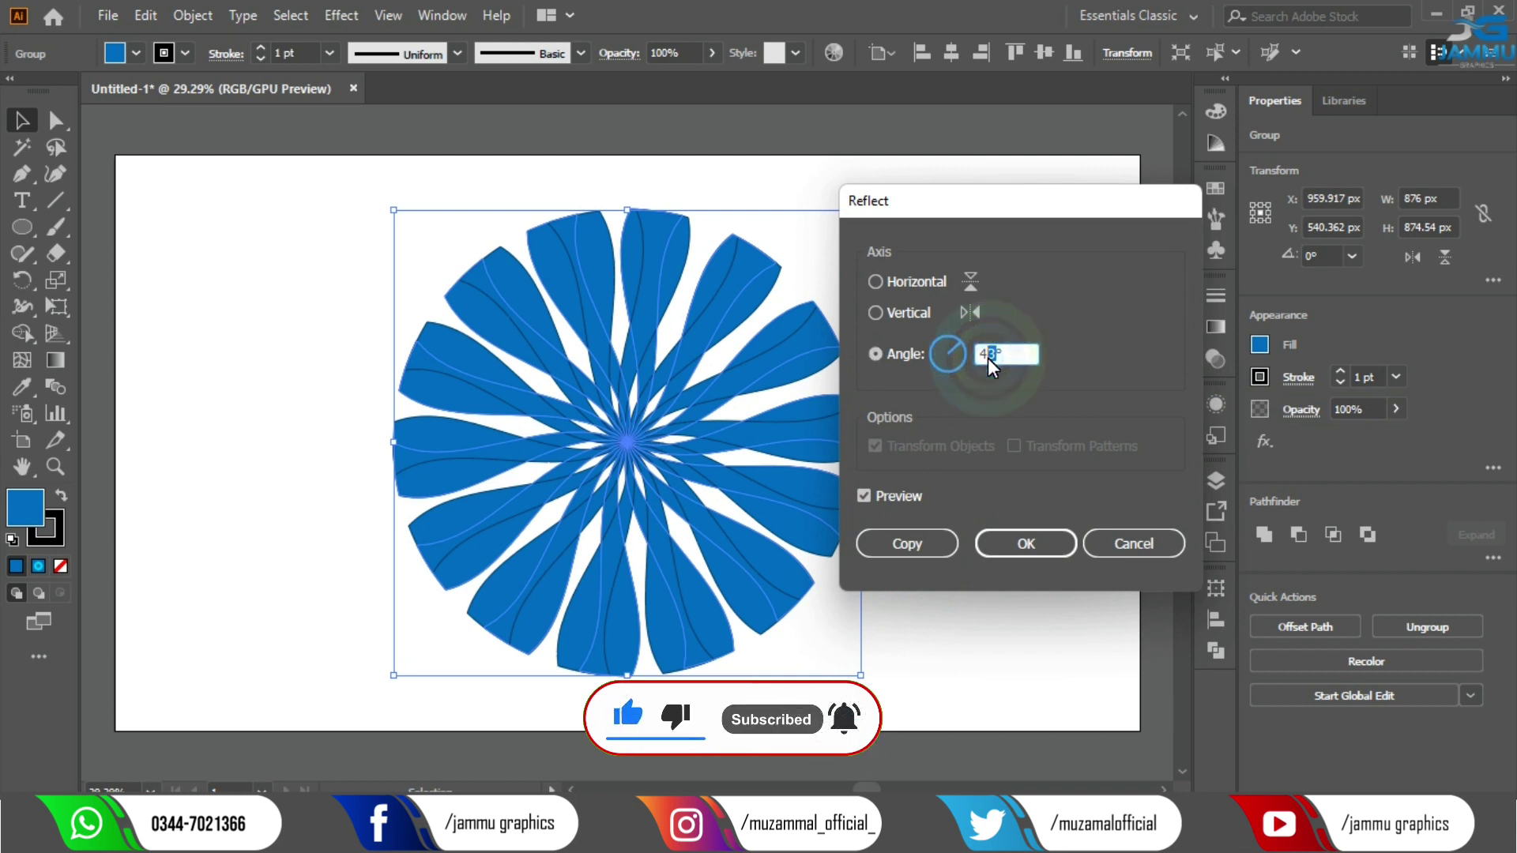
text(40)
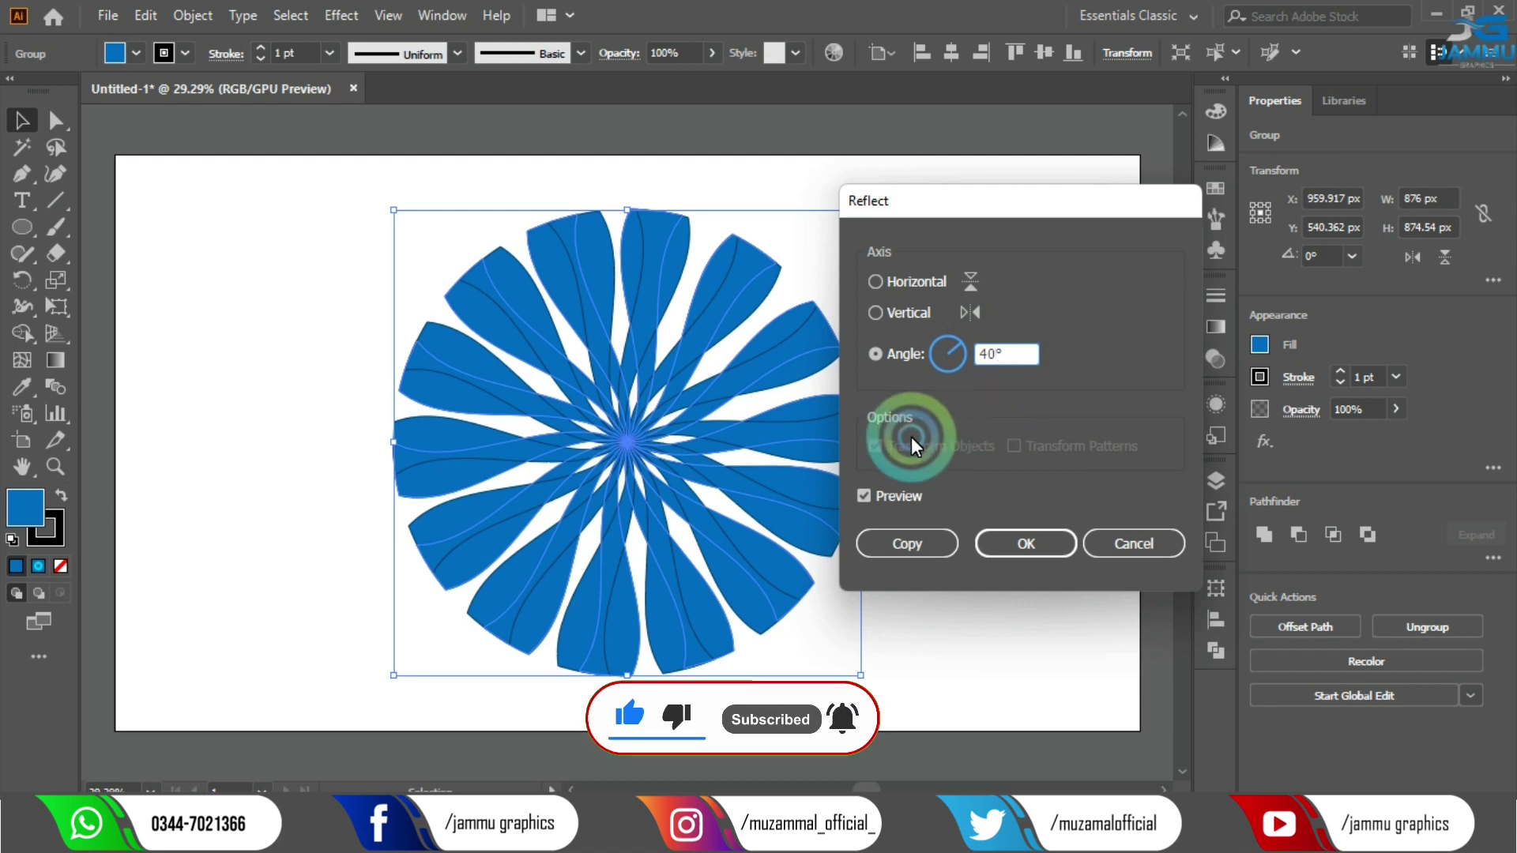
click(904, 491)
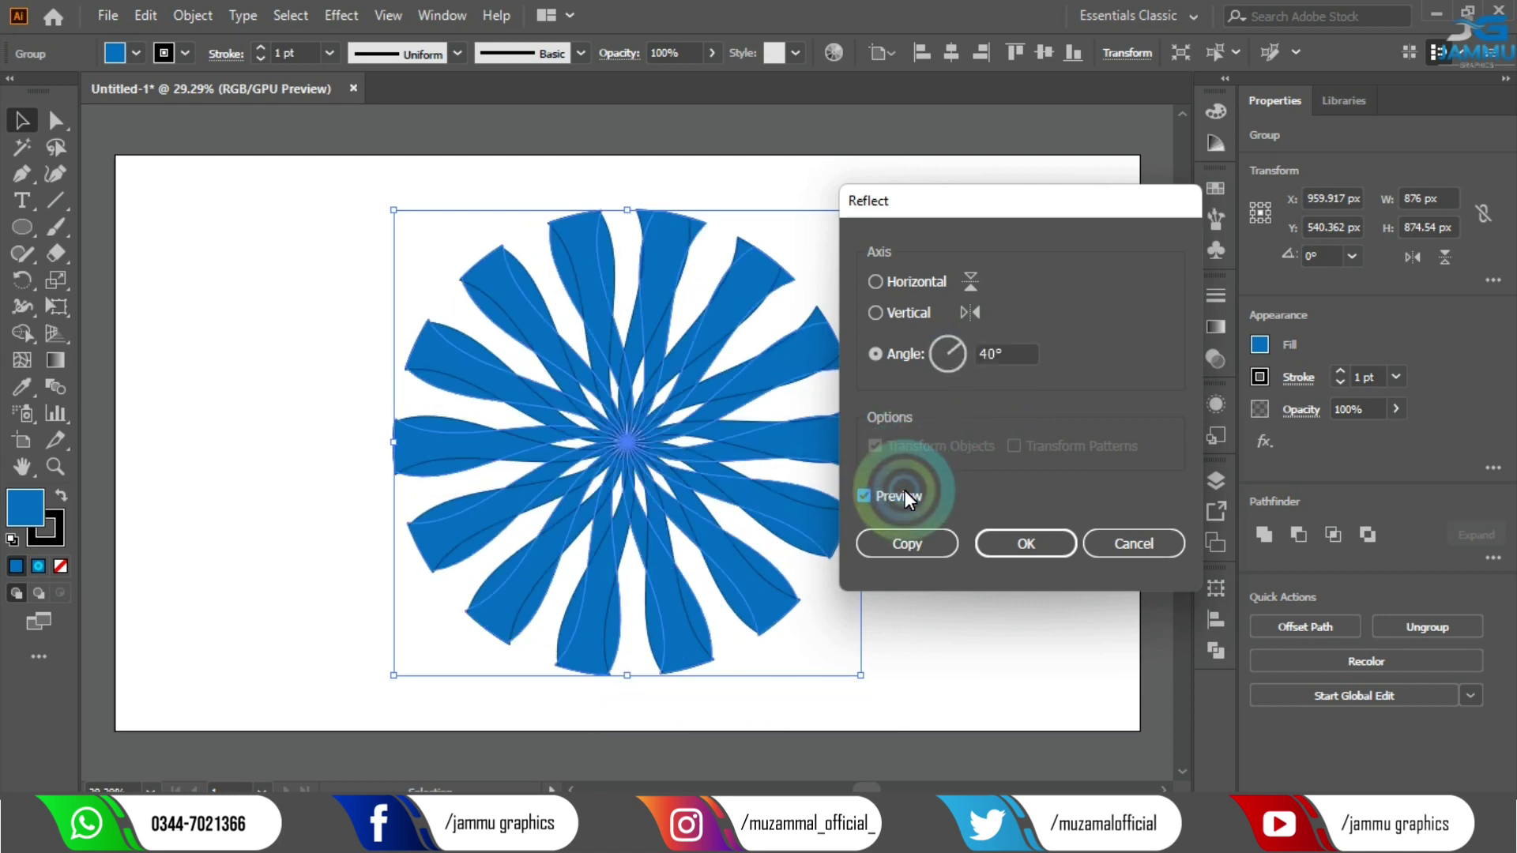
click(971, 355)
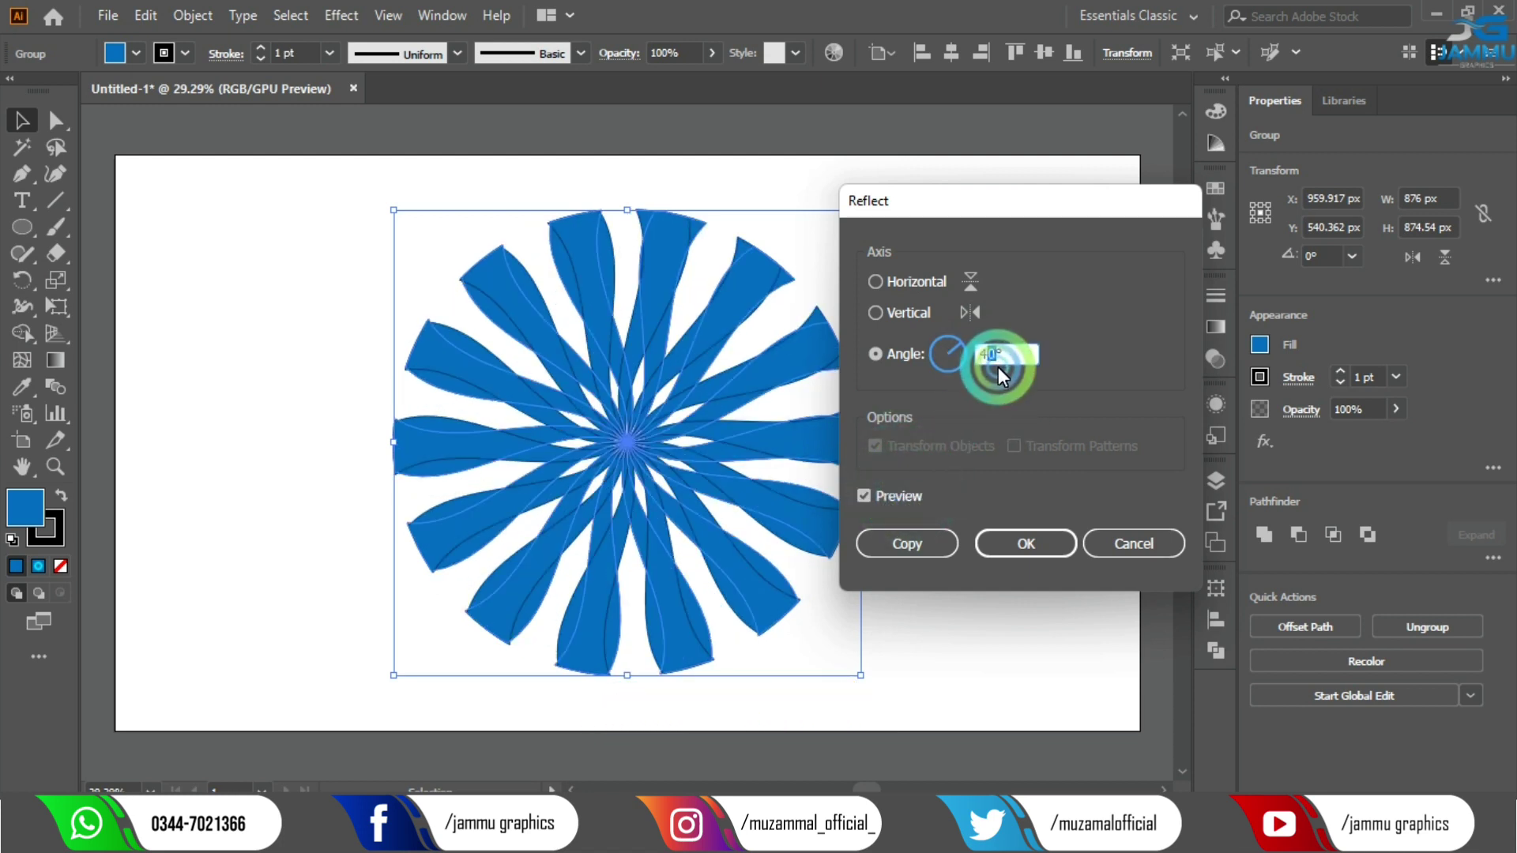
text(44)
click(907, 497)
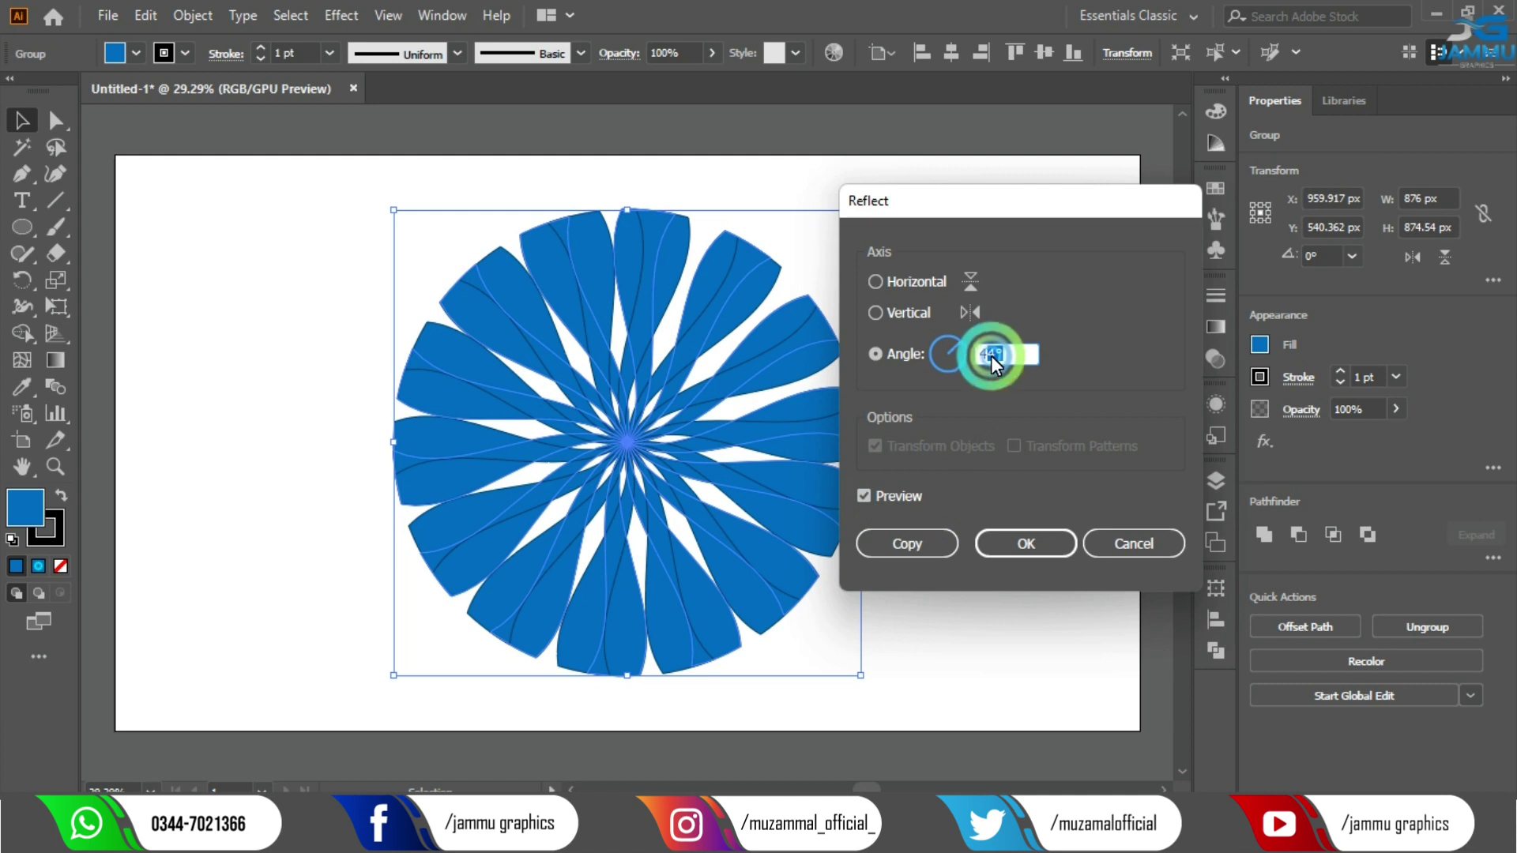
Preview reflection angles 42°, 41°, 43° and 42°, then add a reflected copy.
text(42)
click(880, 496)
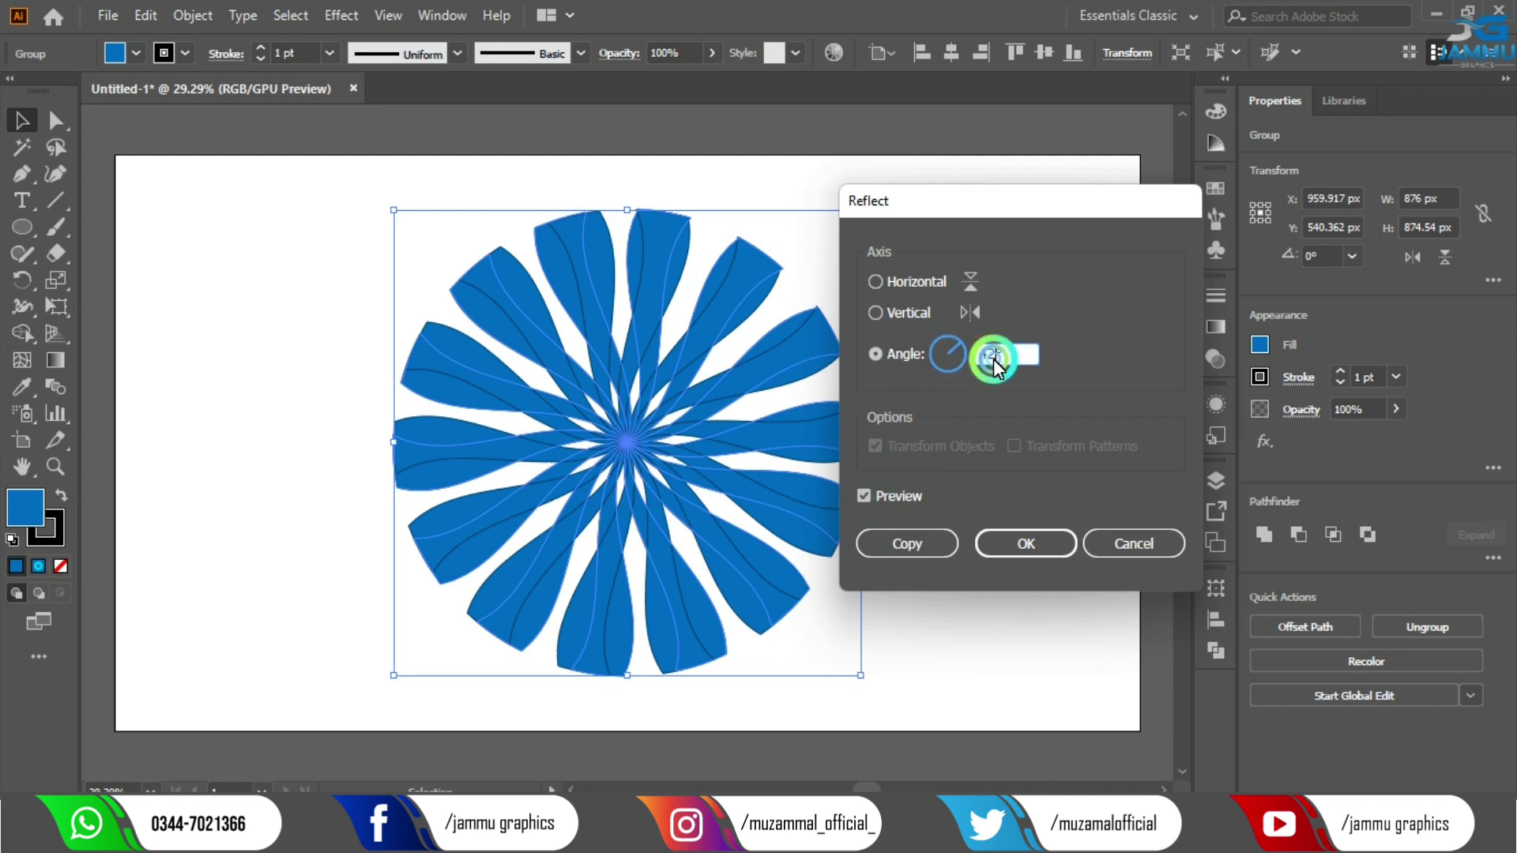
text(41)
click(884, 497)
click(991, 353)
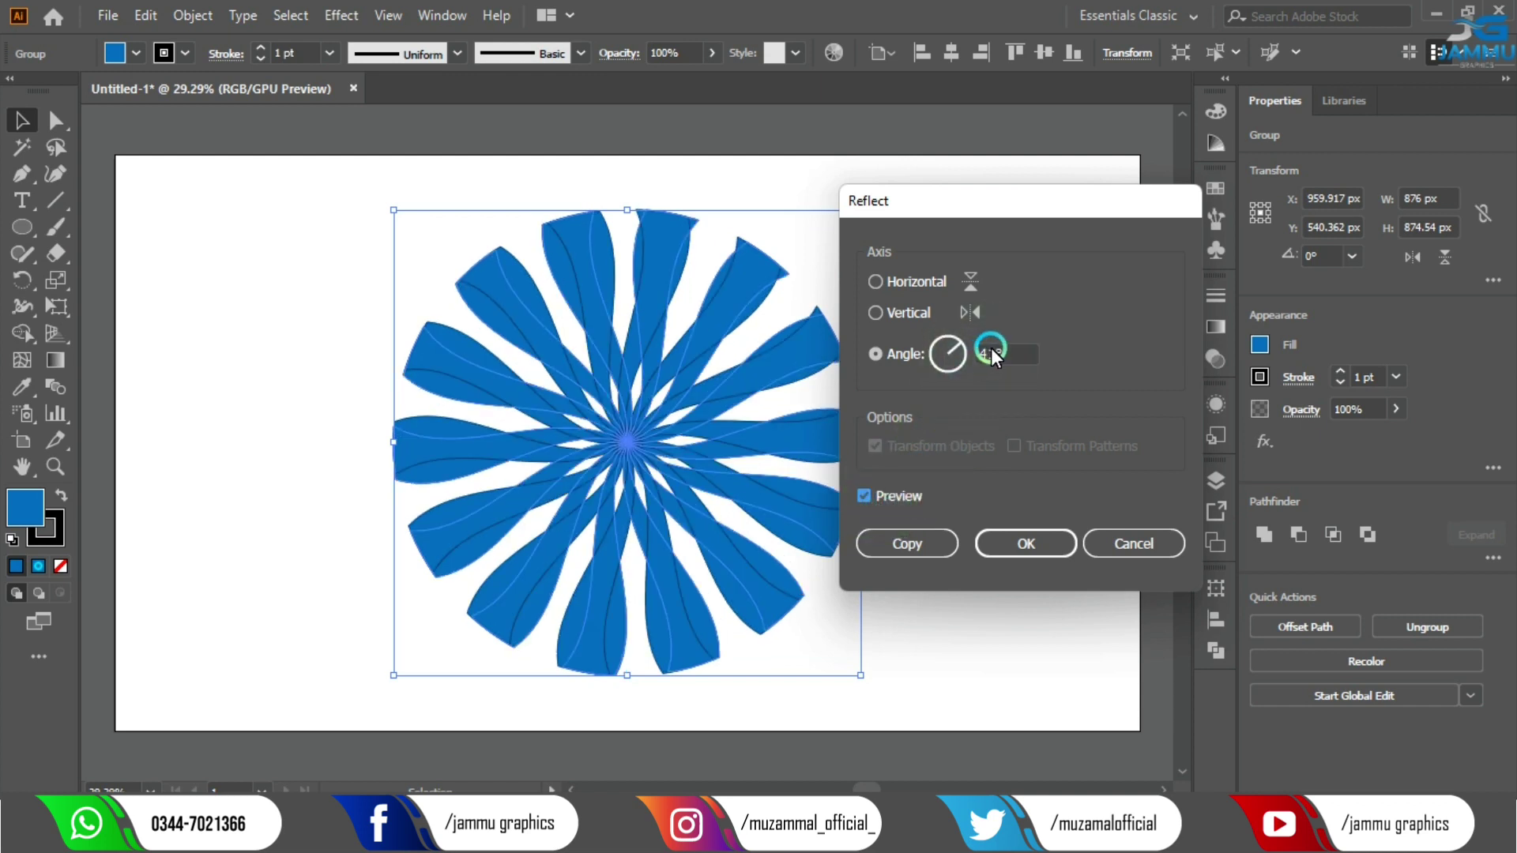
text(43)
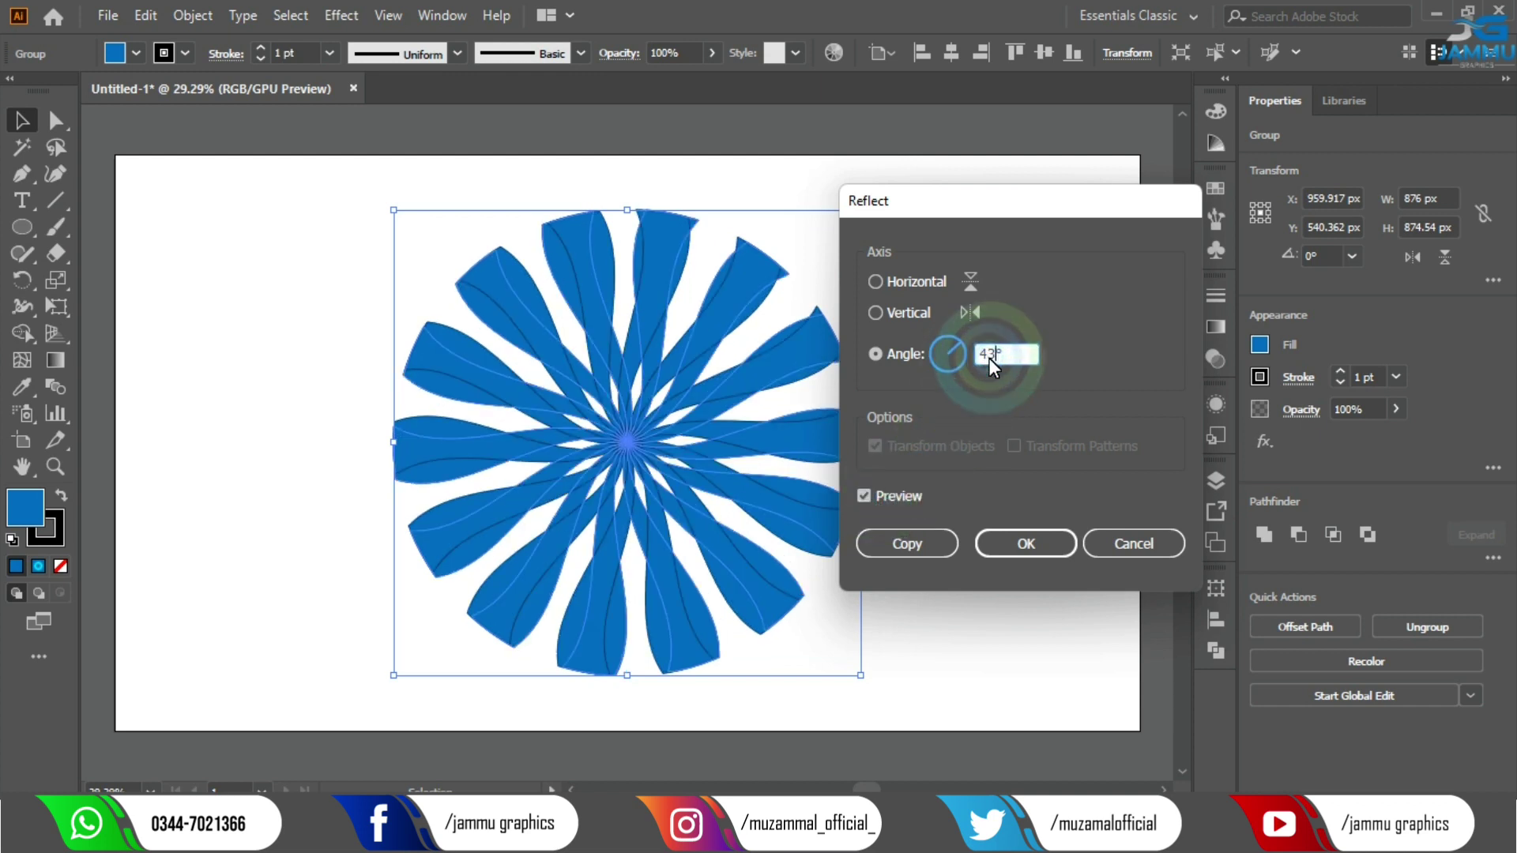
click(892, 446)
click(886, 491)
click(886, 496)
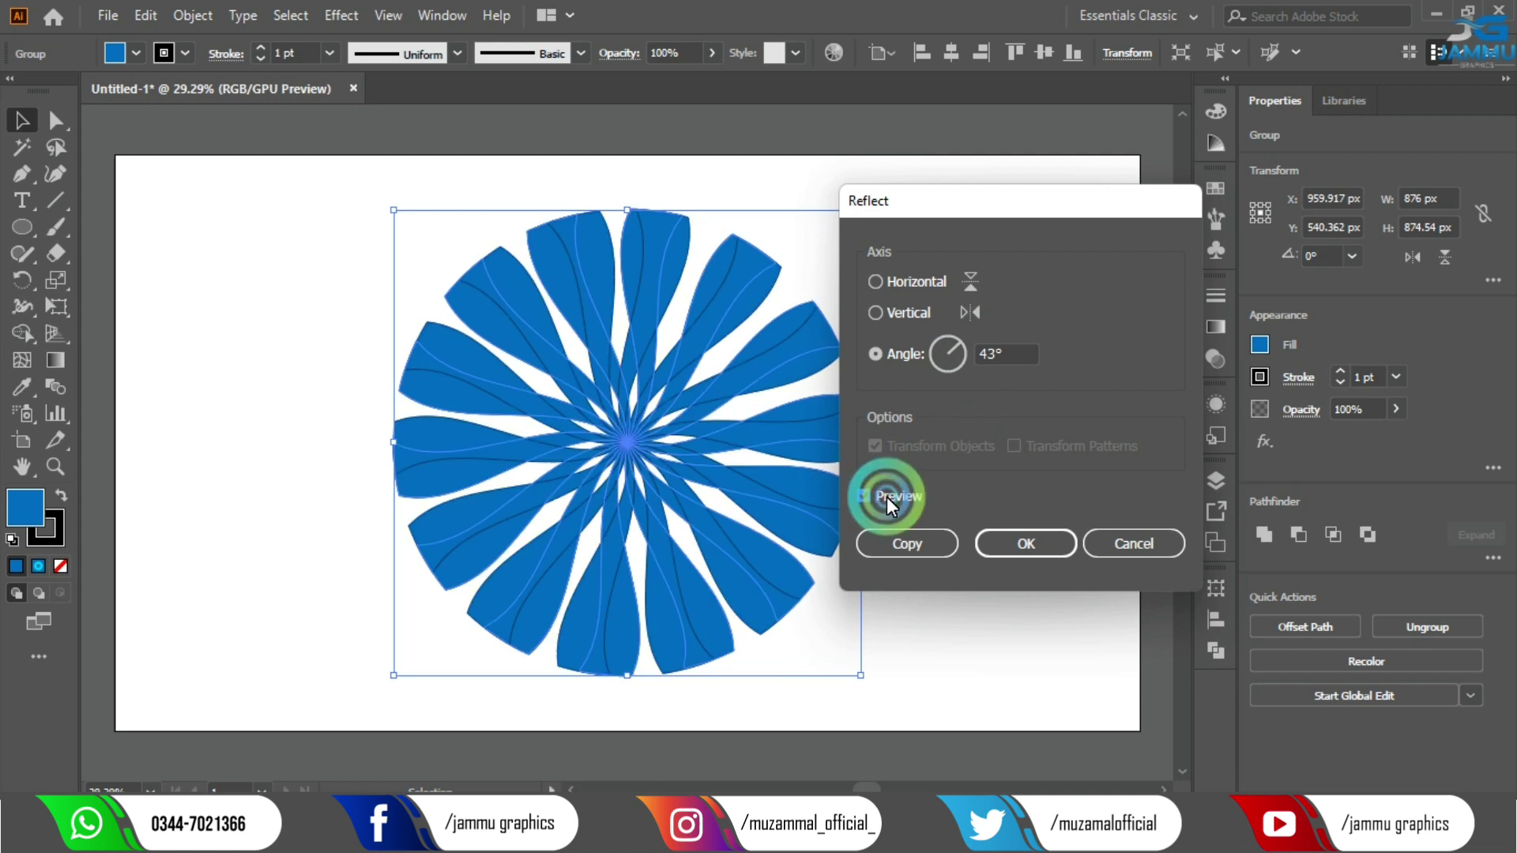
click(887, 496)
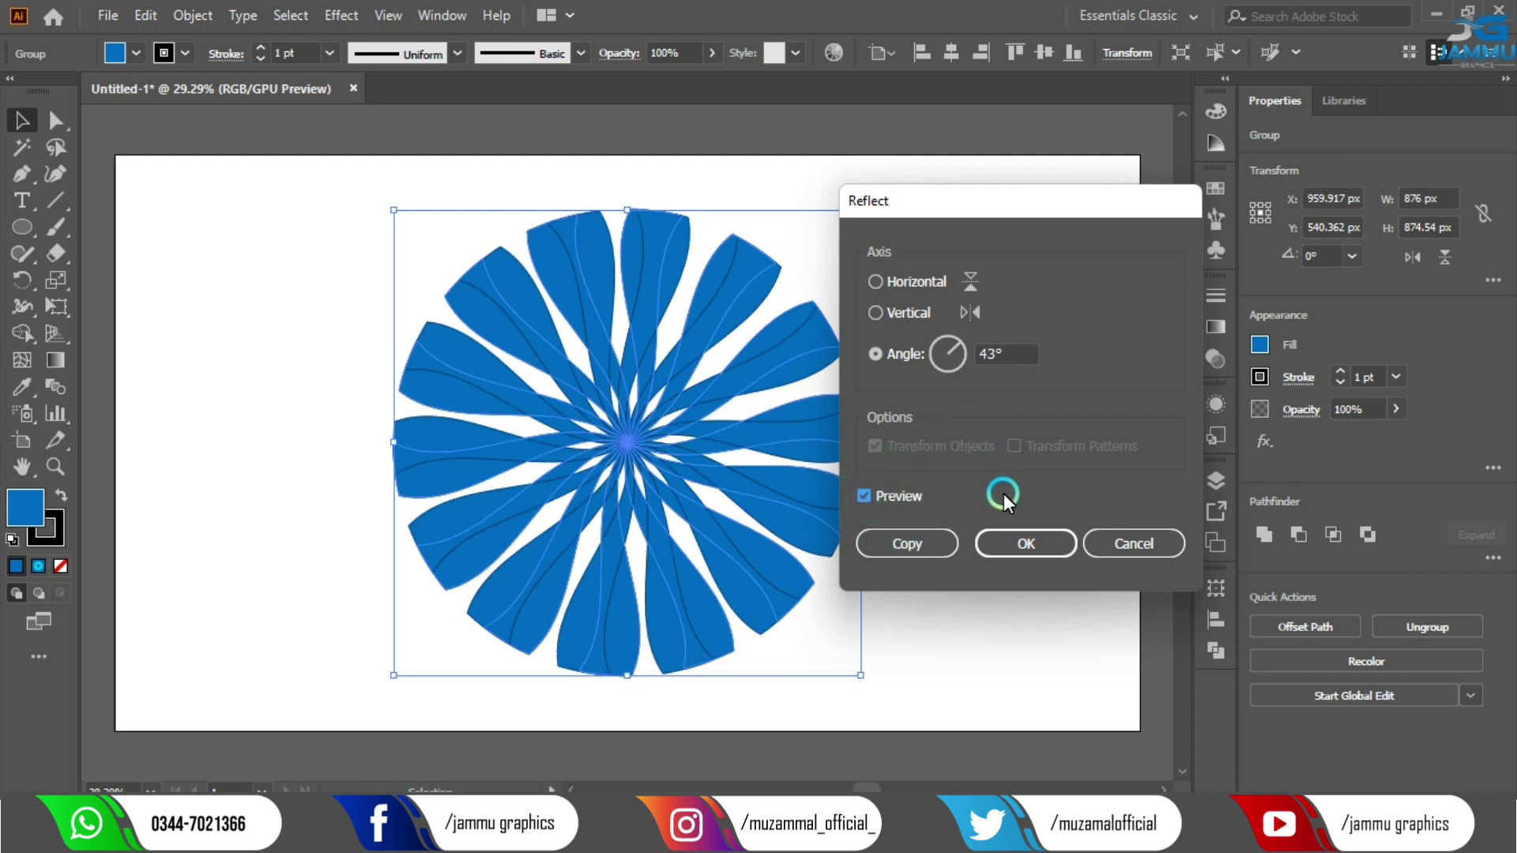
click(985, 360)
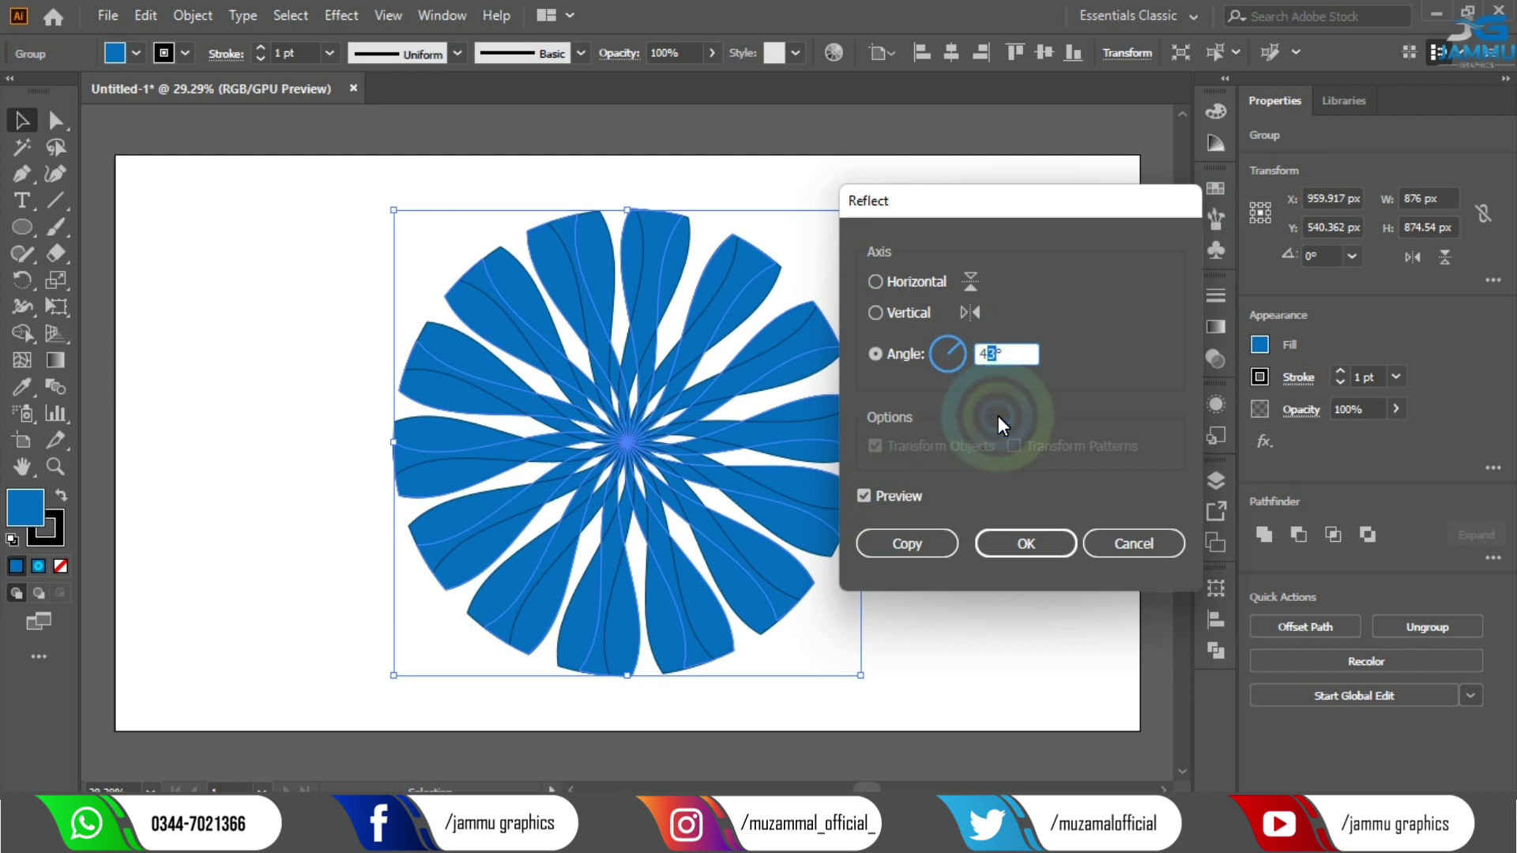
text(42)
click(894, 496)
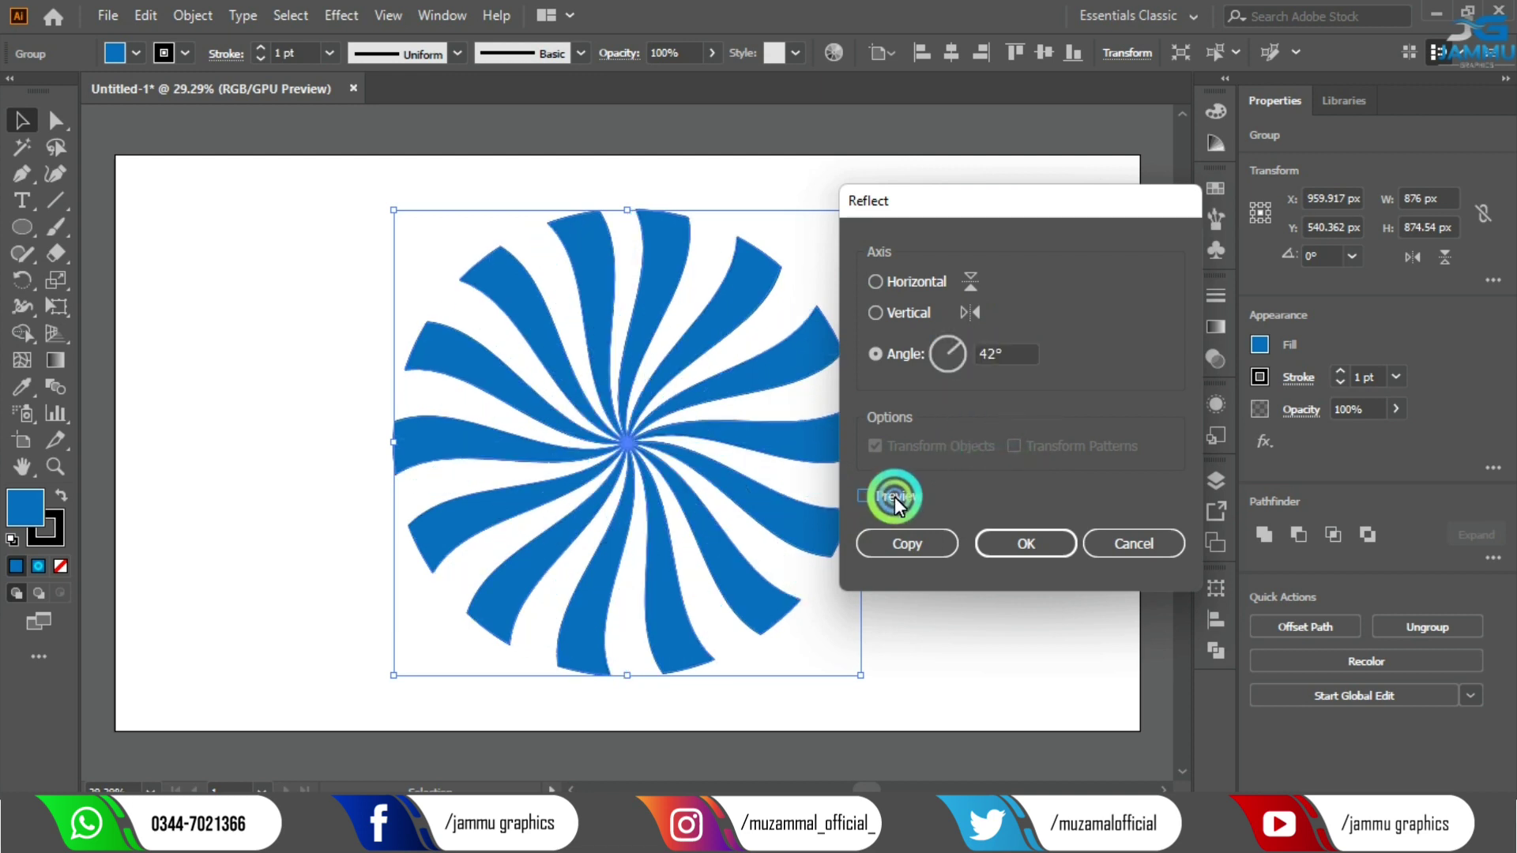
click(929, 543)
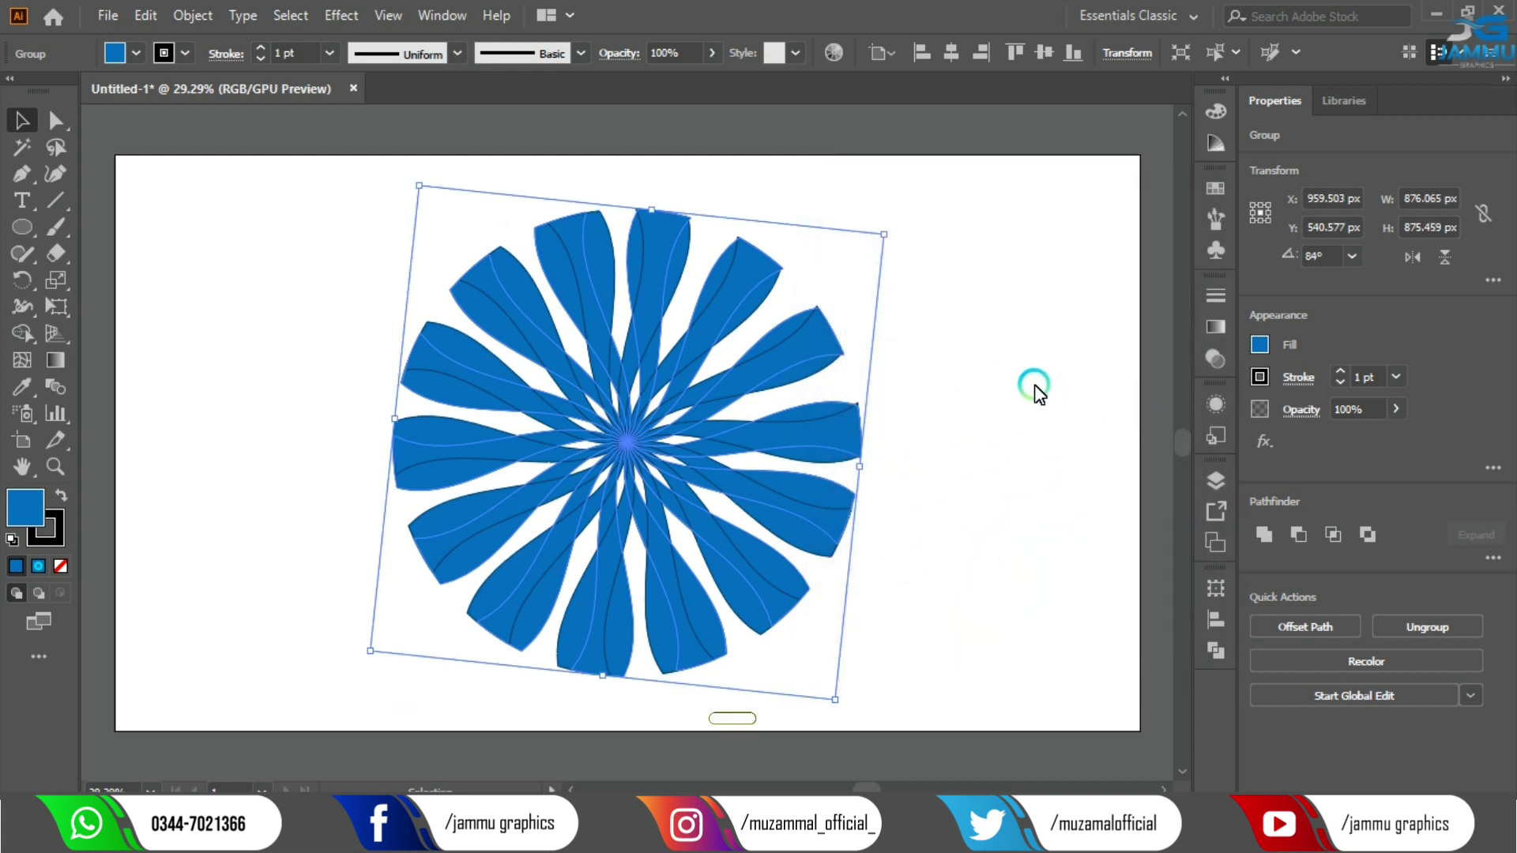
Undo the trial copy and reflect the blade group at 43°.
key(ctrl+8)
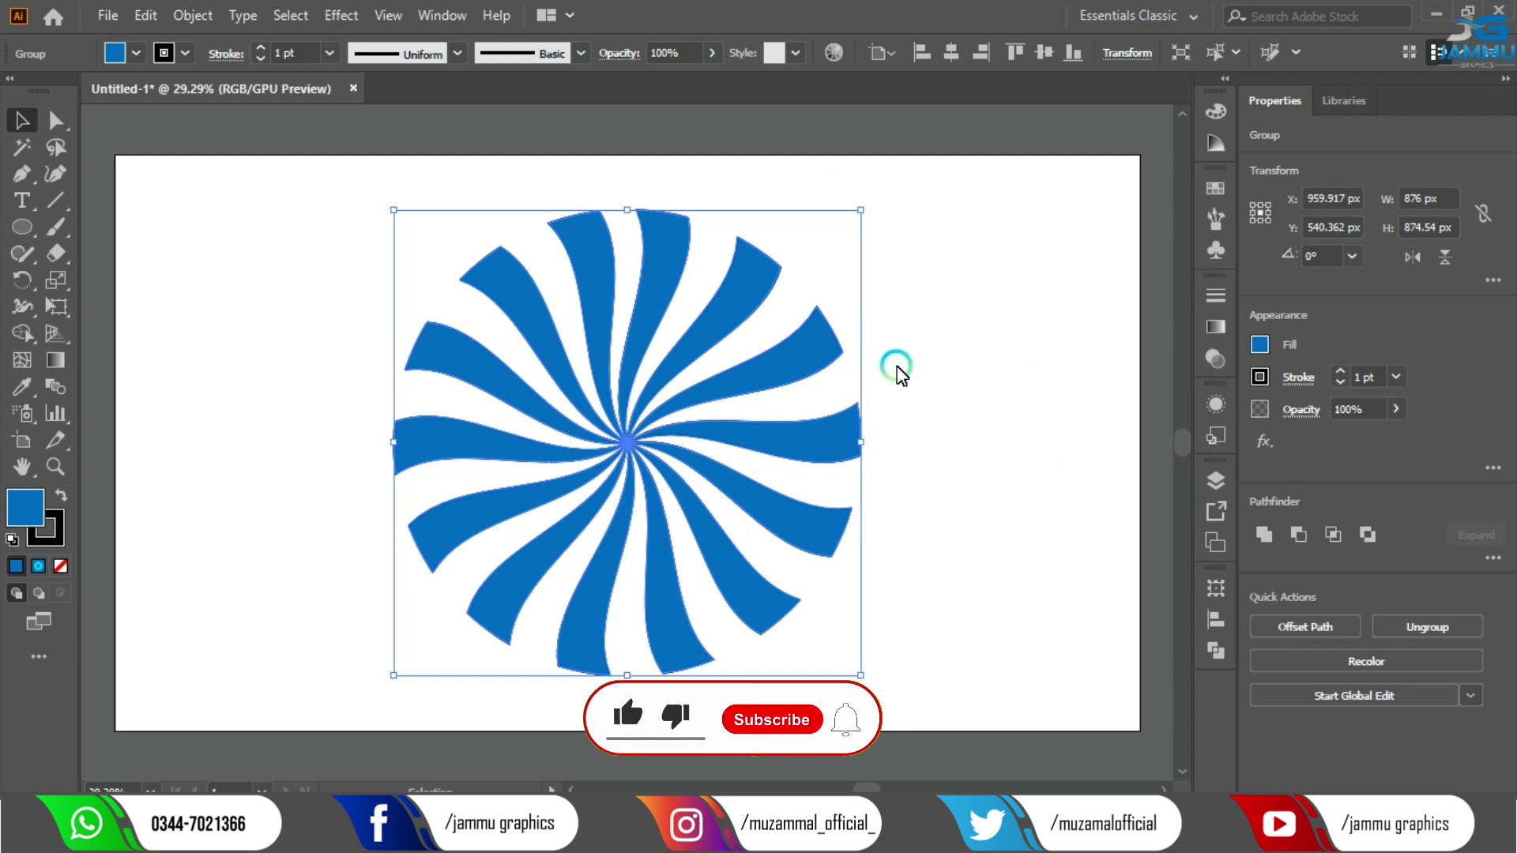
right_click(839, 408)
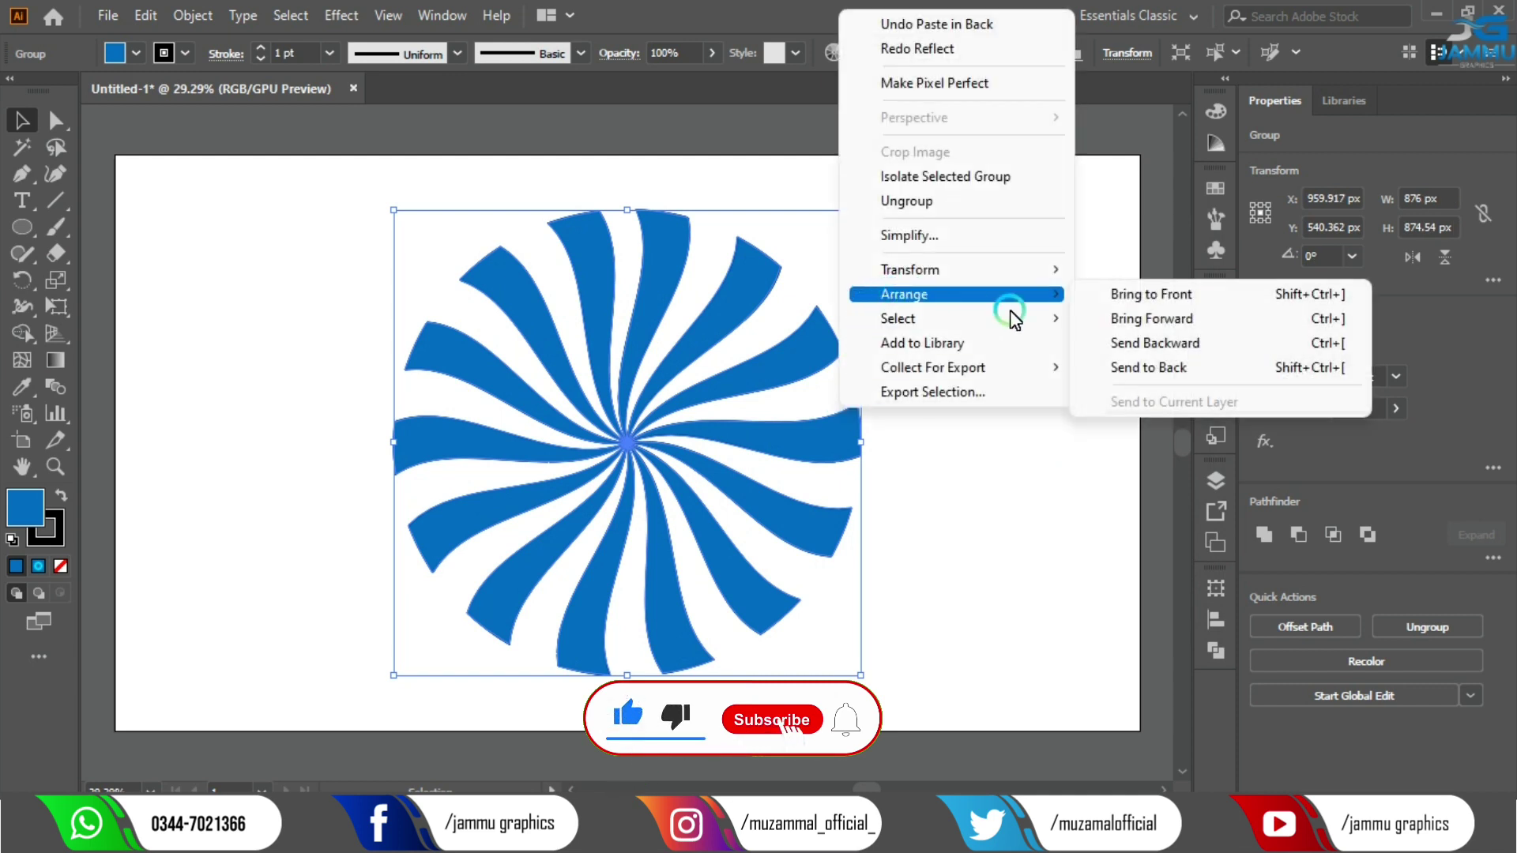
mouse_move(910, 270)
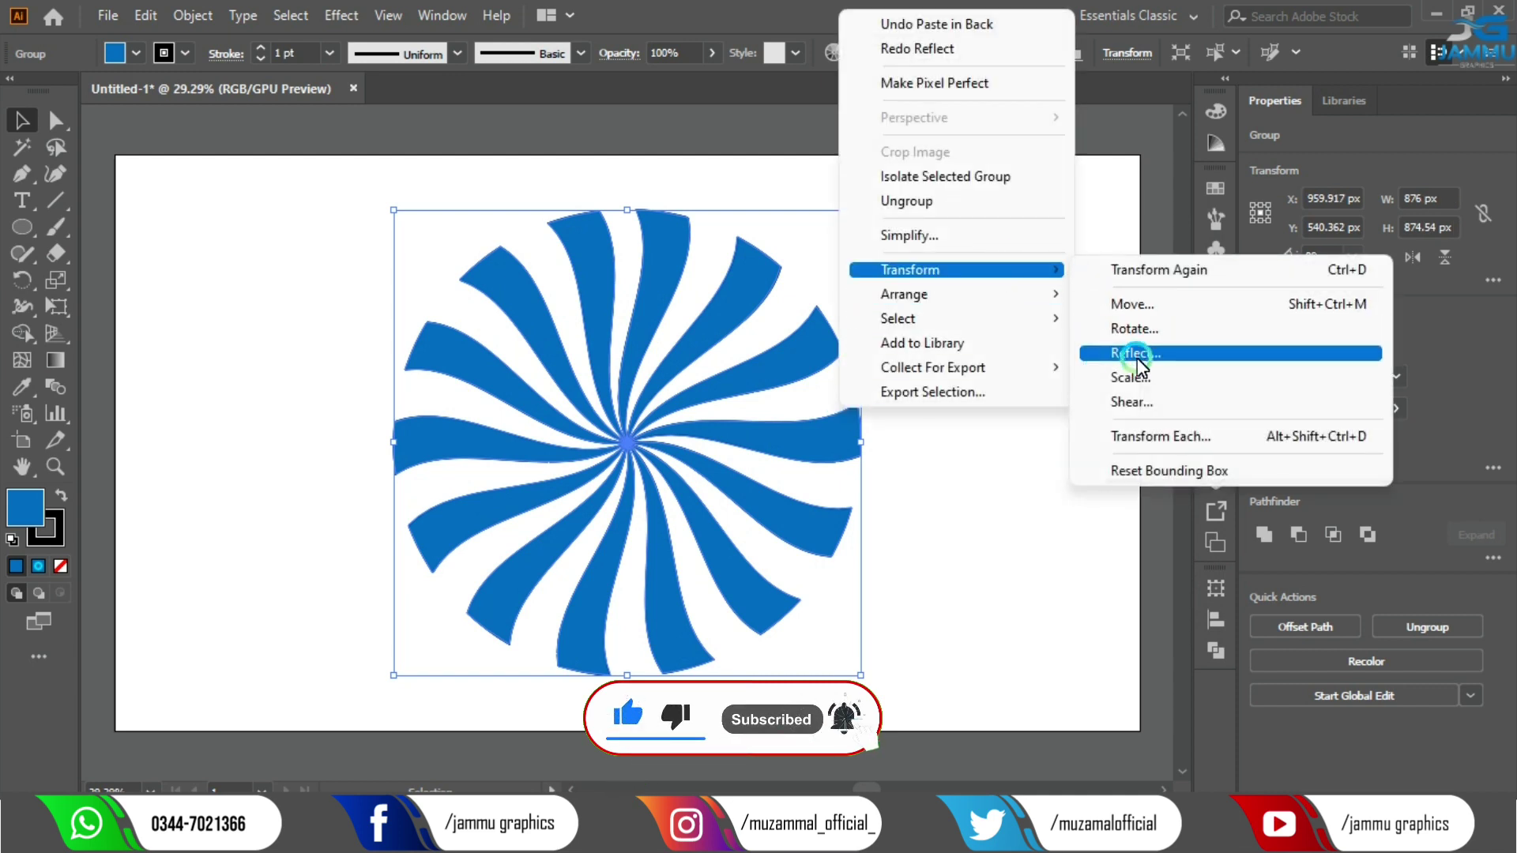
click(1145, 359)
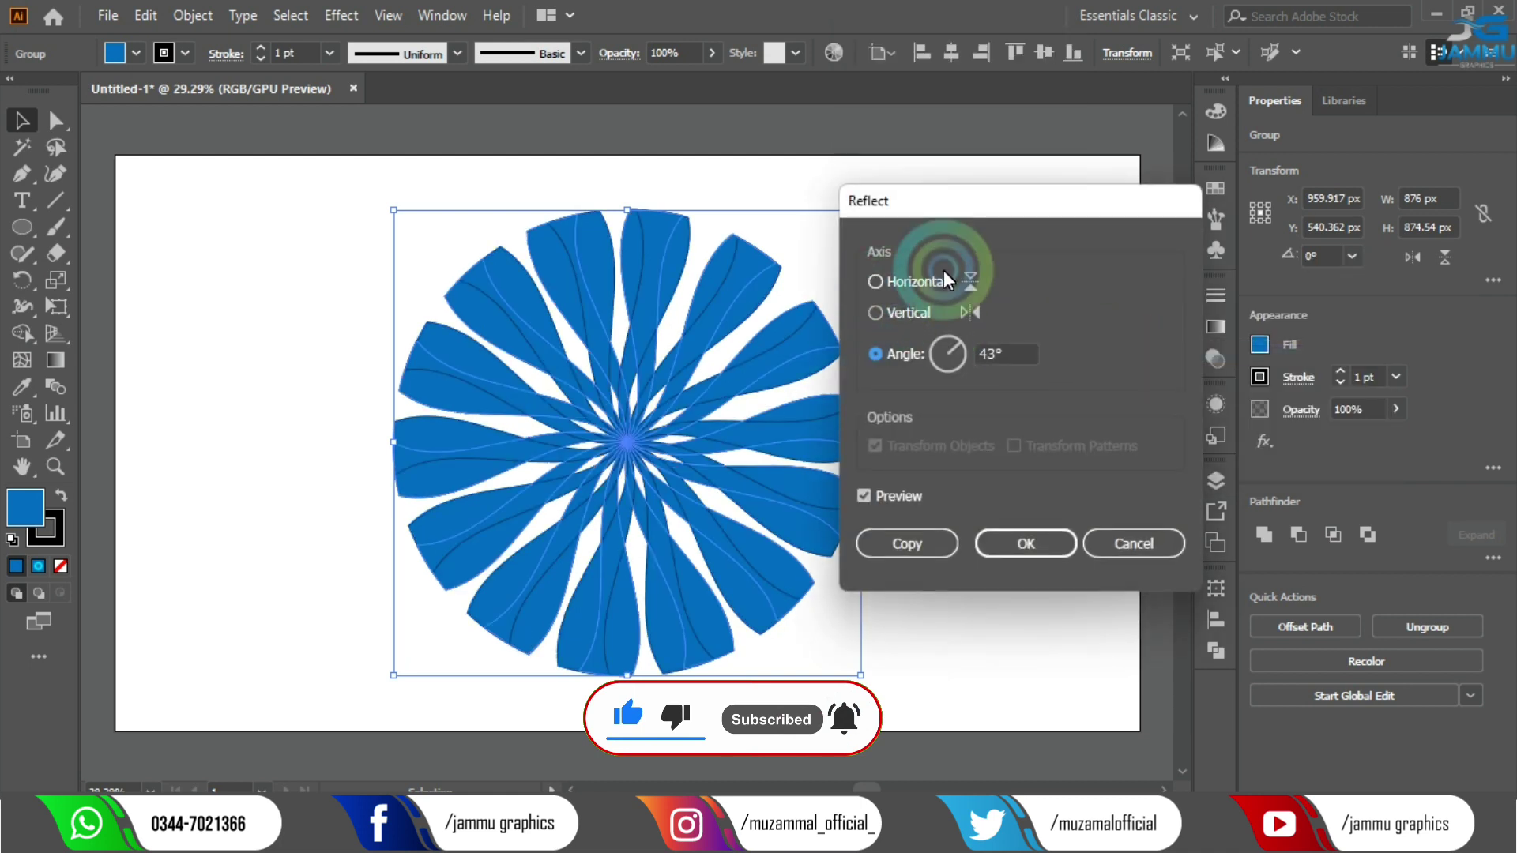
click(1000, 540)
Fill the mirrored blades pure black and deselect the artwork.
click(1216, 360)
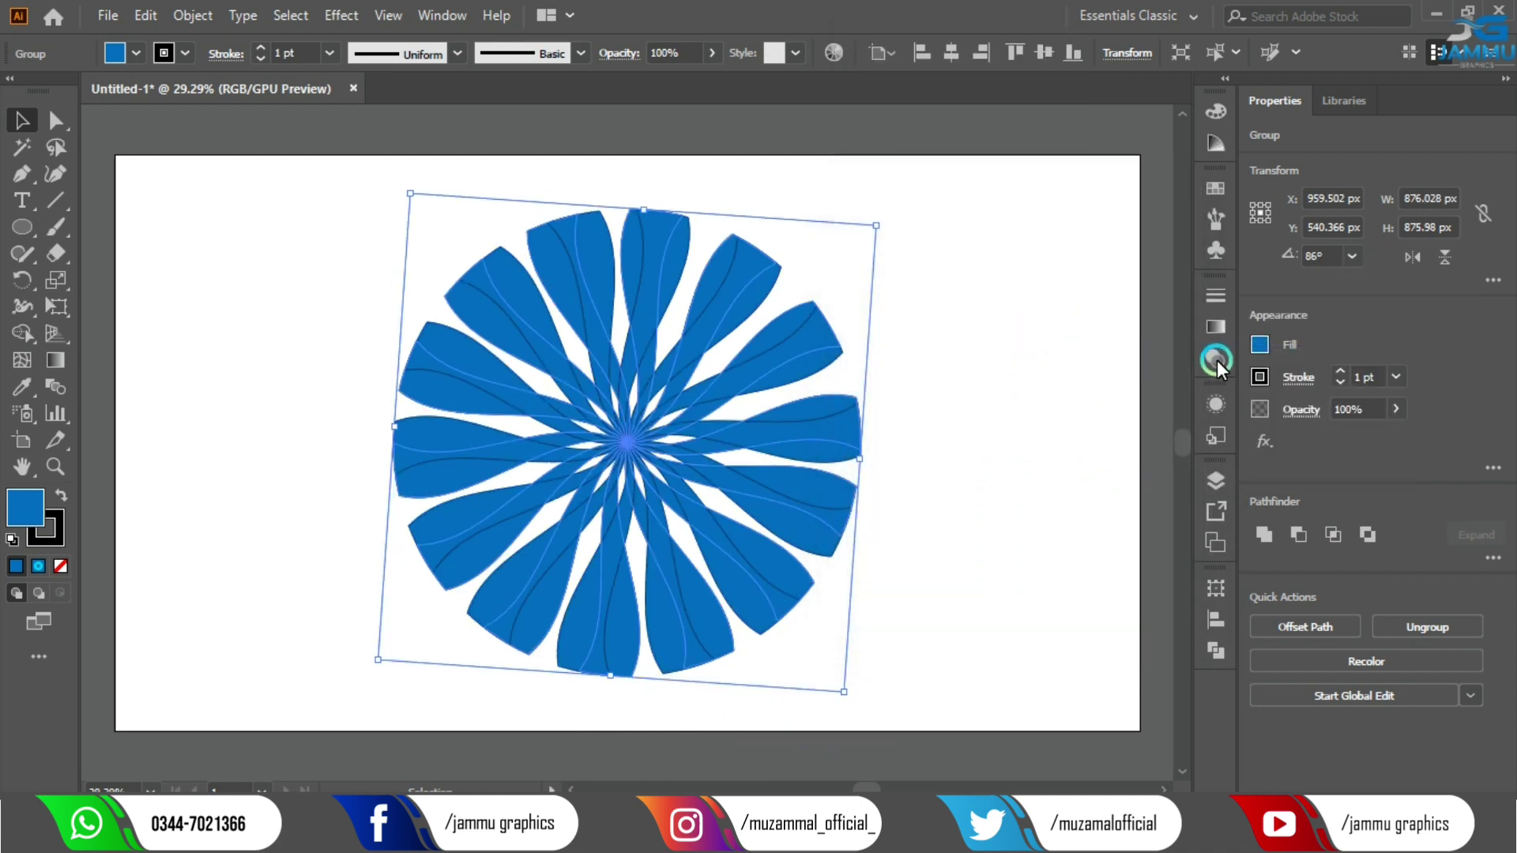
click(1264, 344)
click(1063, 425)
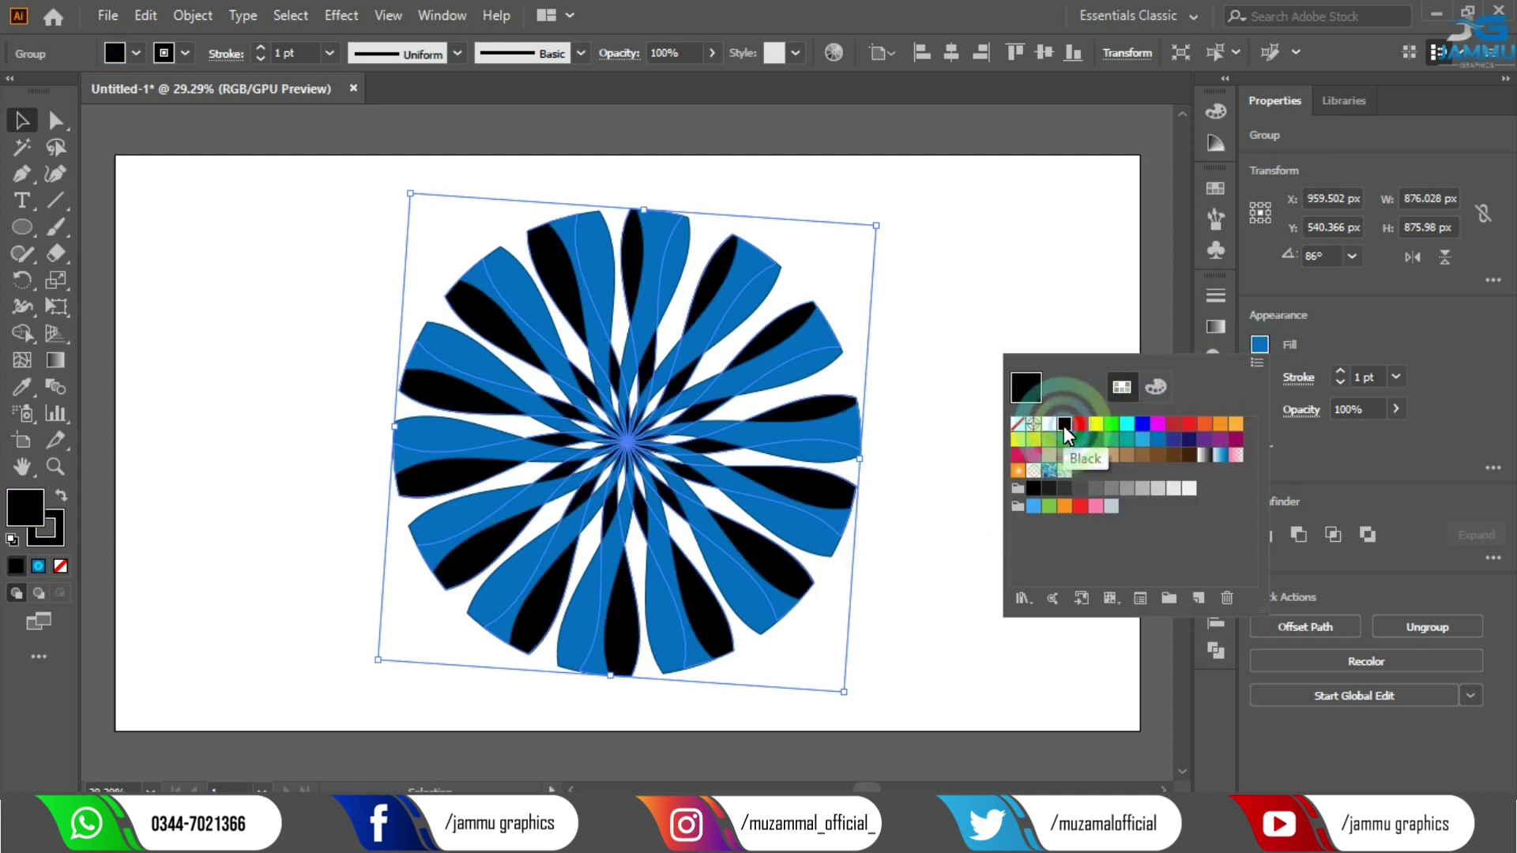
click(1035, 490)
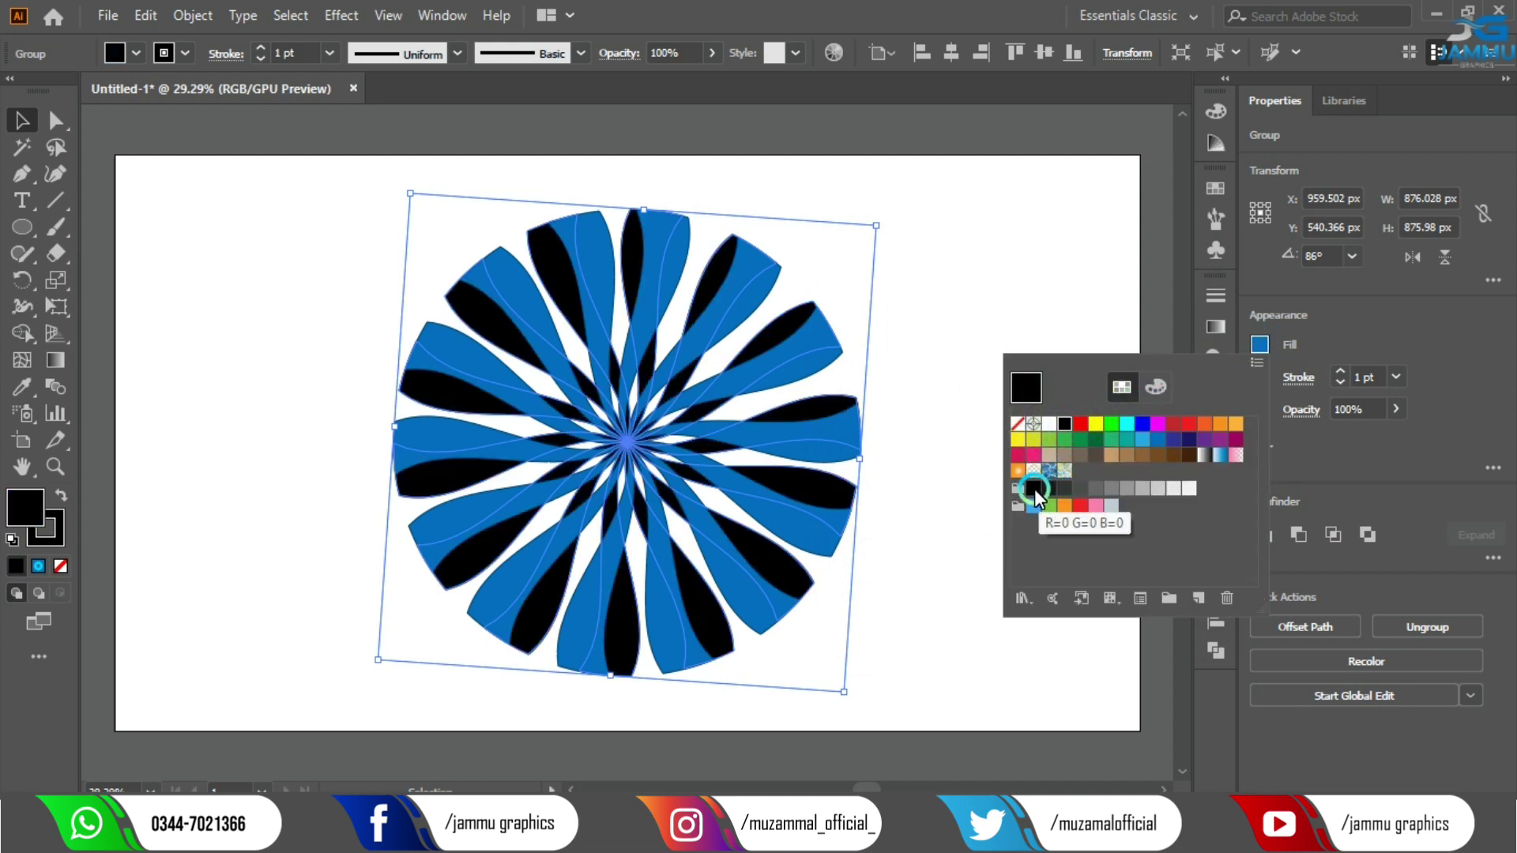
click(942, 300)
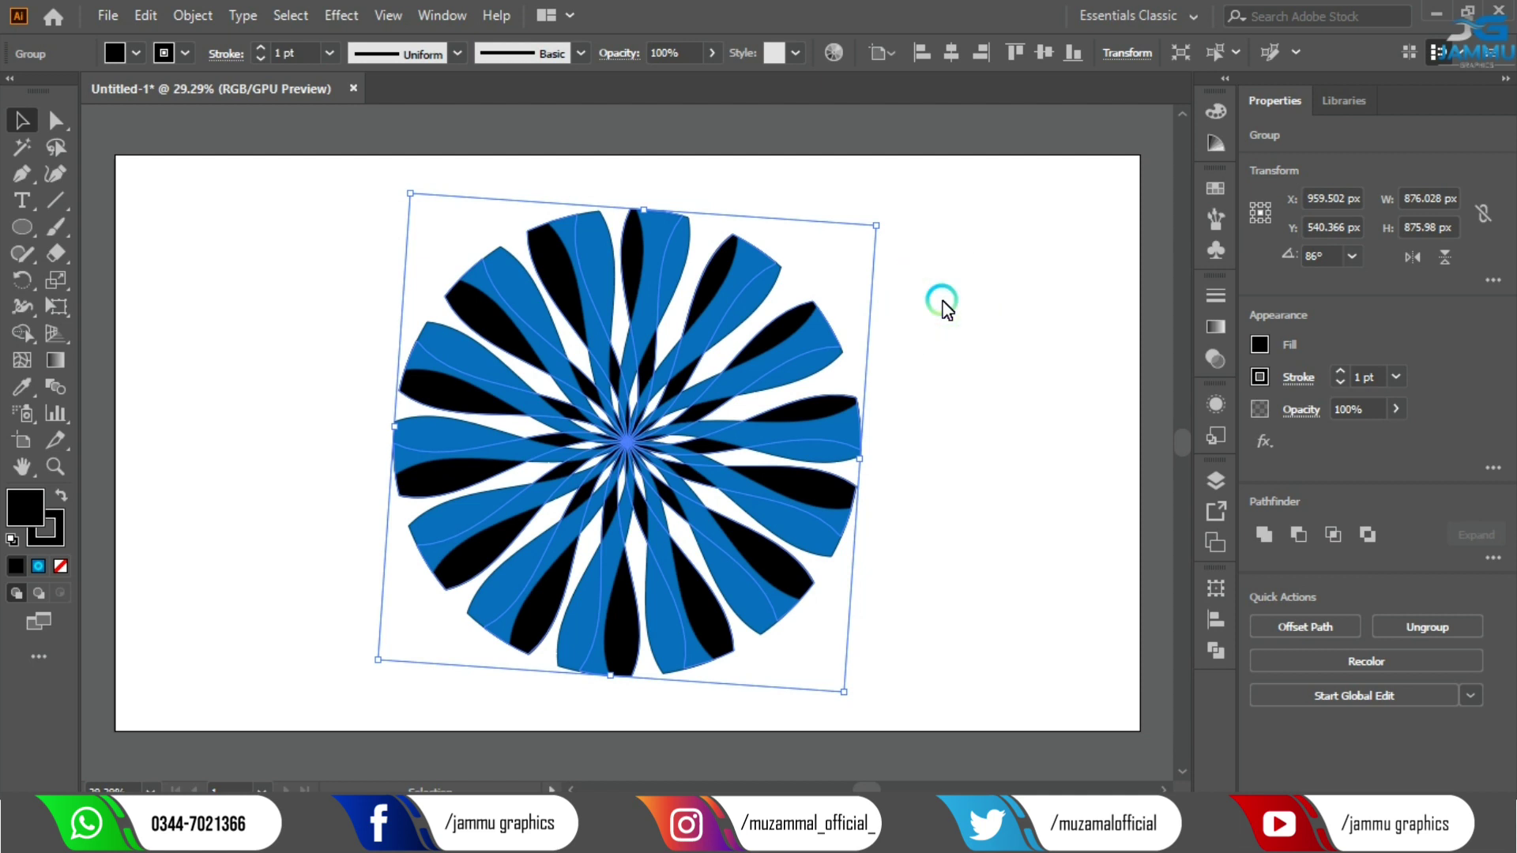
click(943, 304)
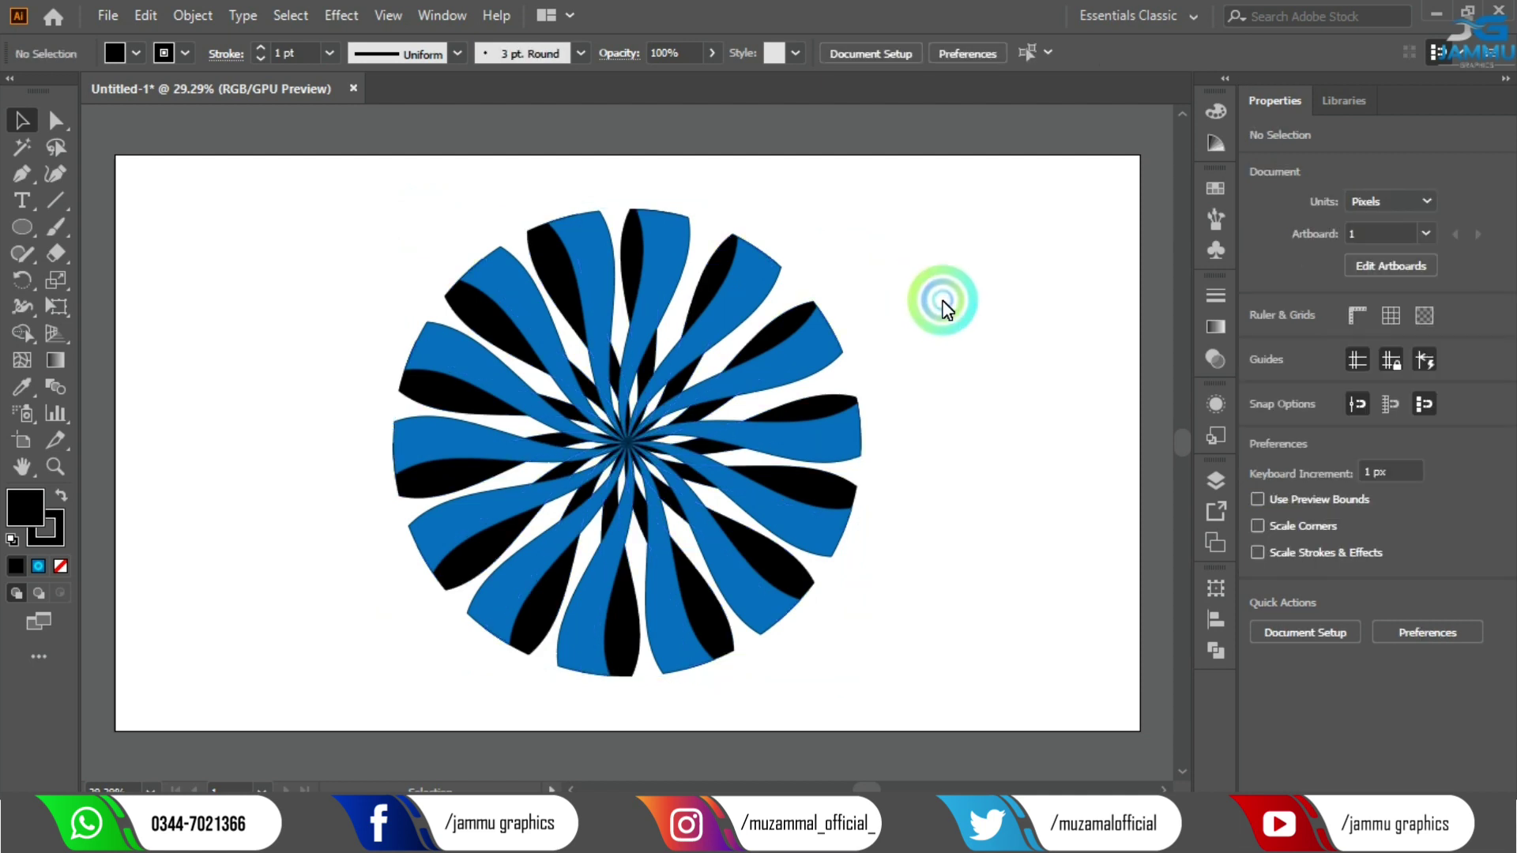
Give the blue blade group a radial gradient fill and deselect to check it.
click(714, 312)
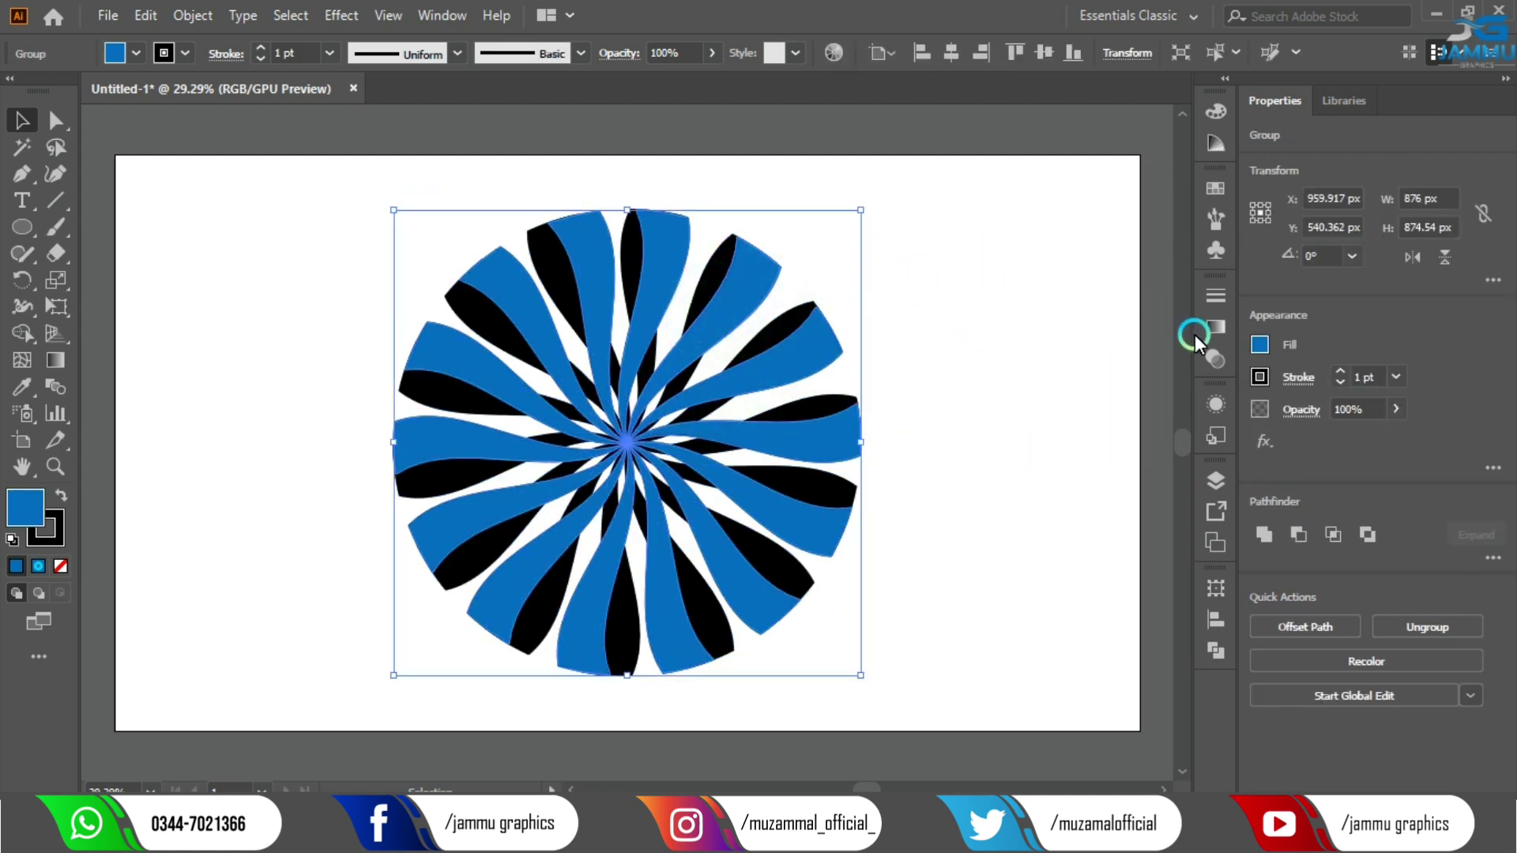
click(1218, 332)
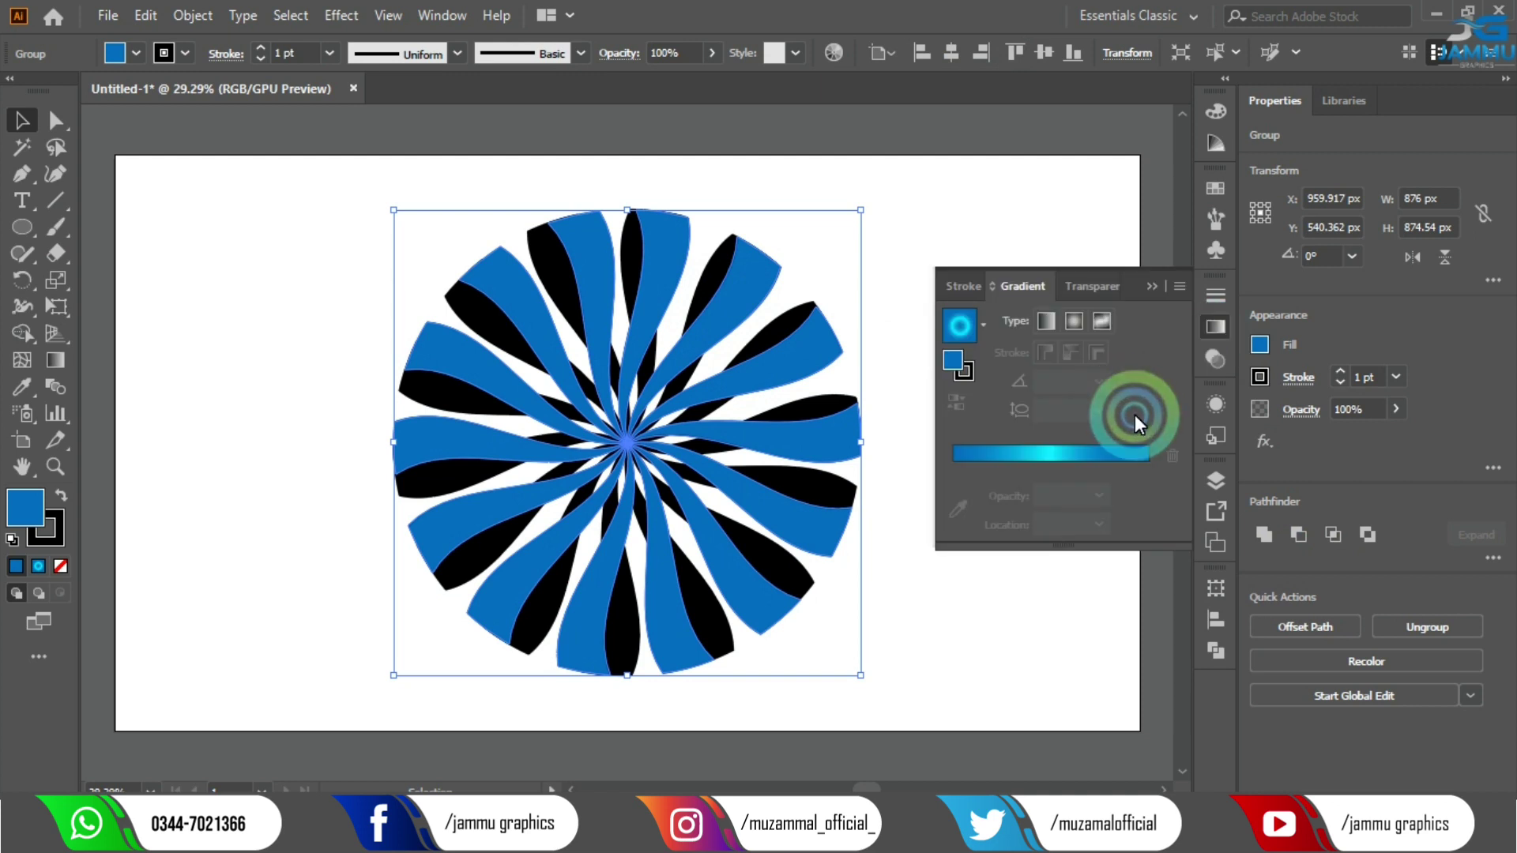
click(1107, 453)
click(1002, 480)
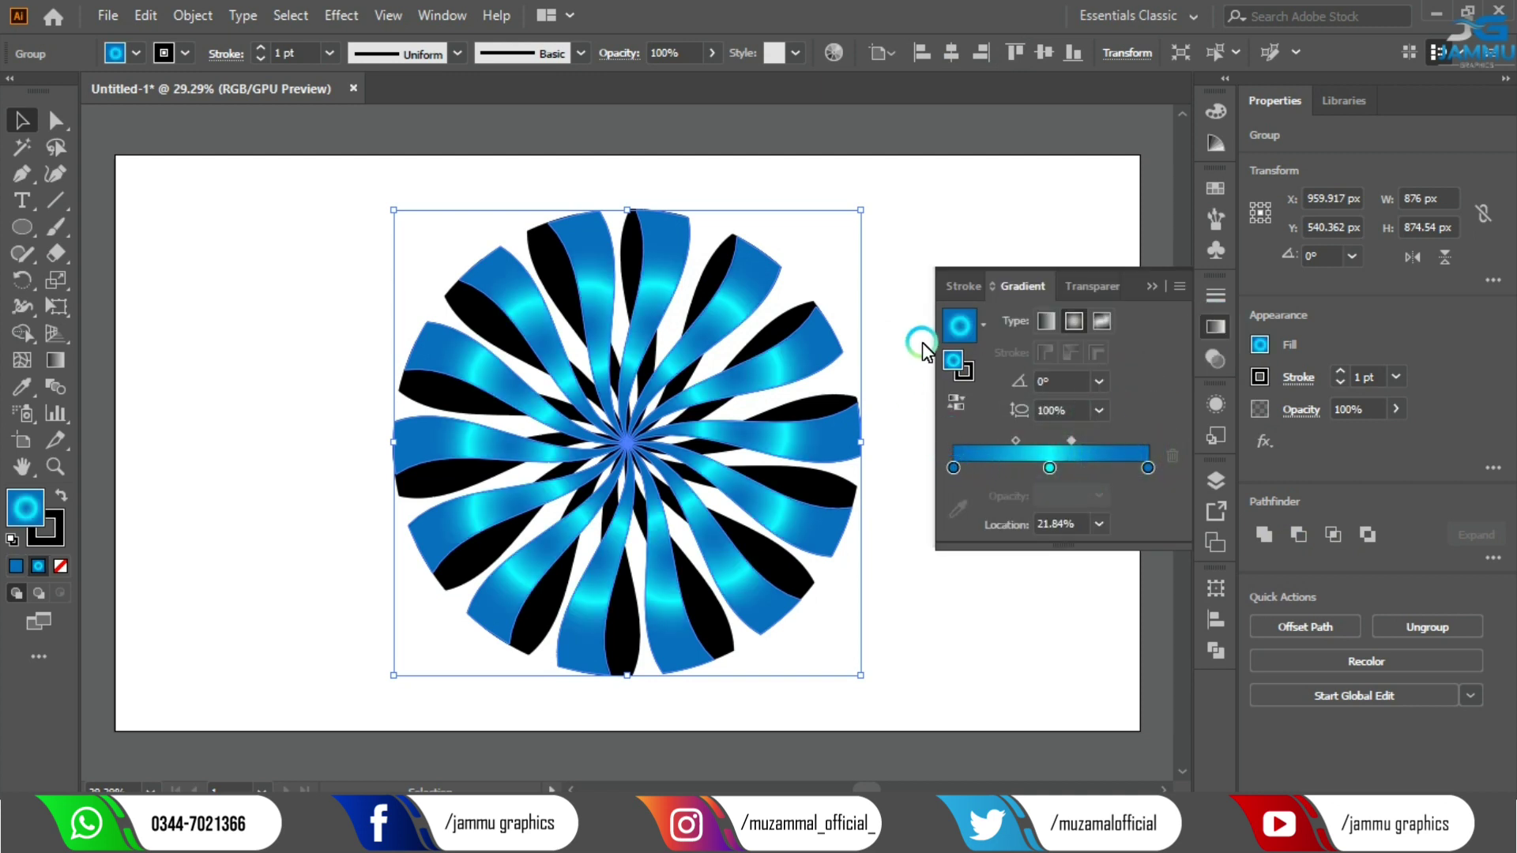
click(901, 235)
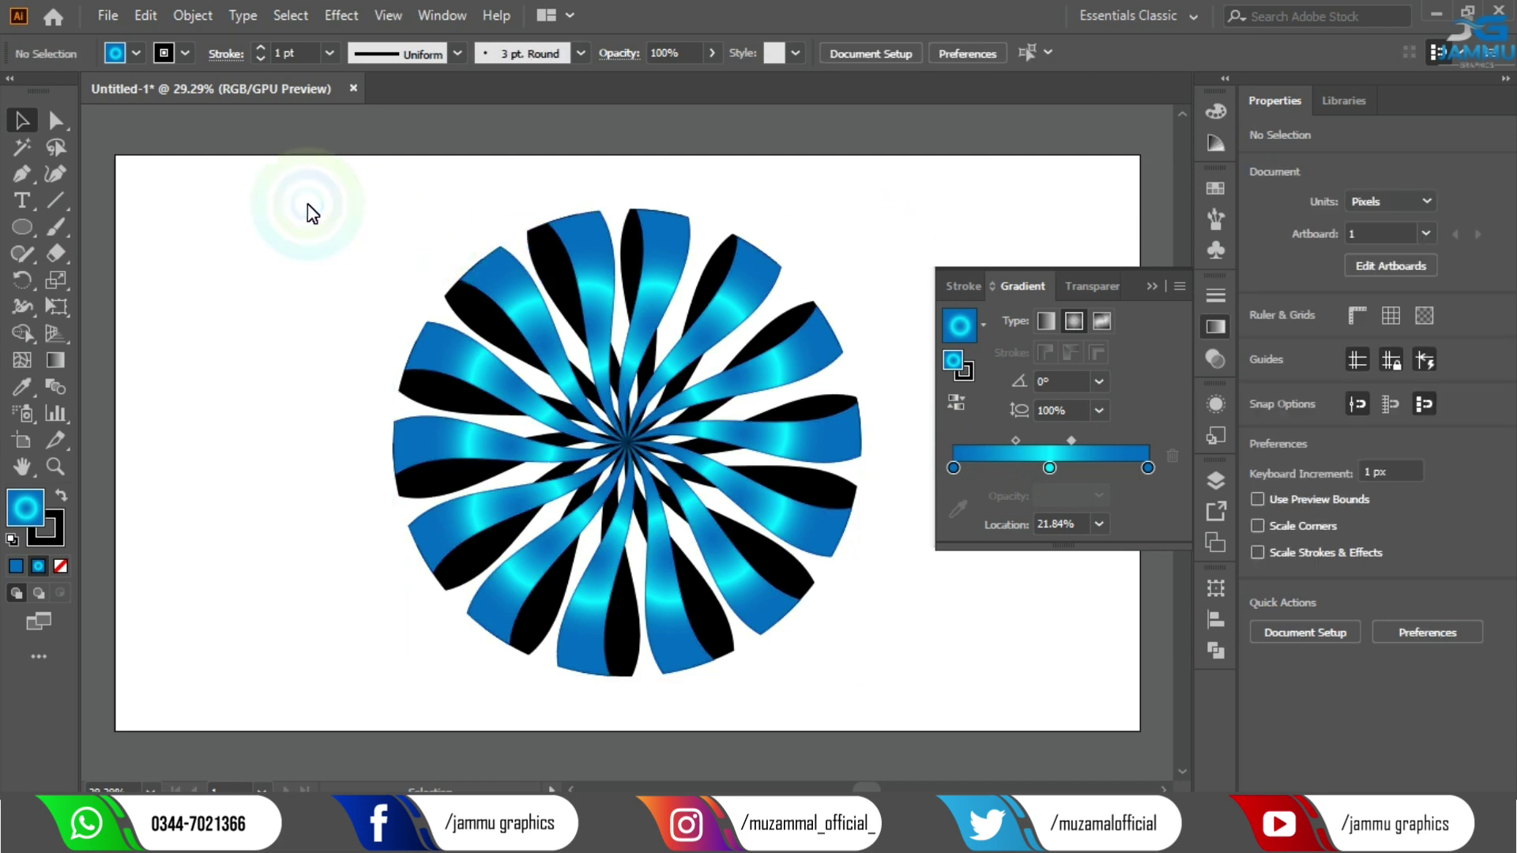
Set the stroke of all emblem blades to None.
drag(305, 210, 919, 653)
click(116, 71)
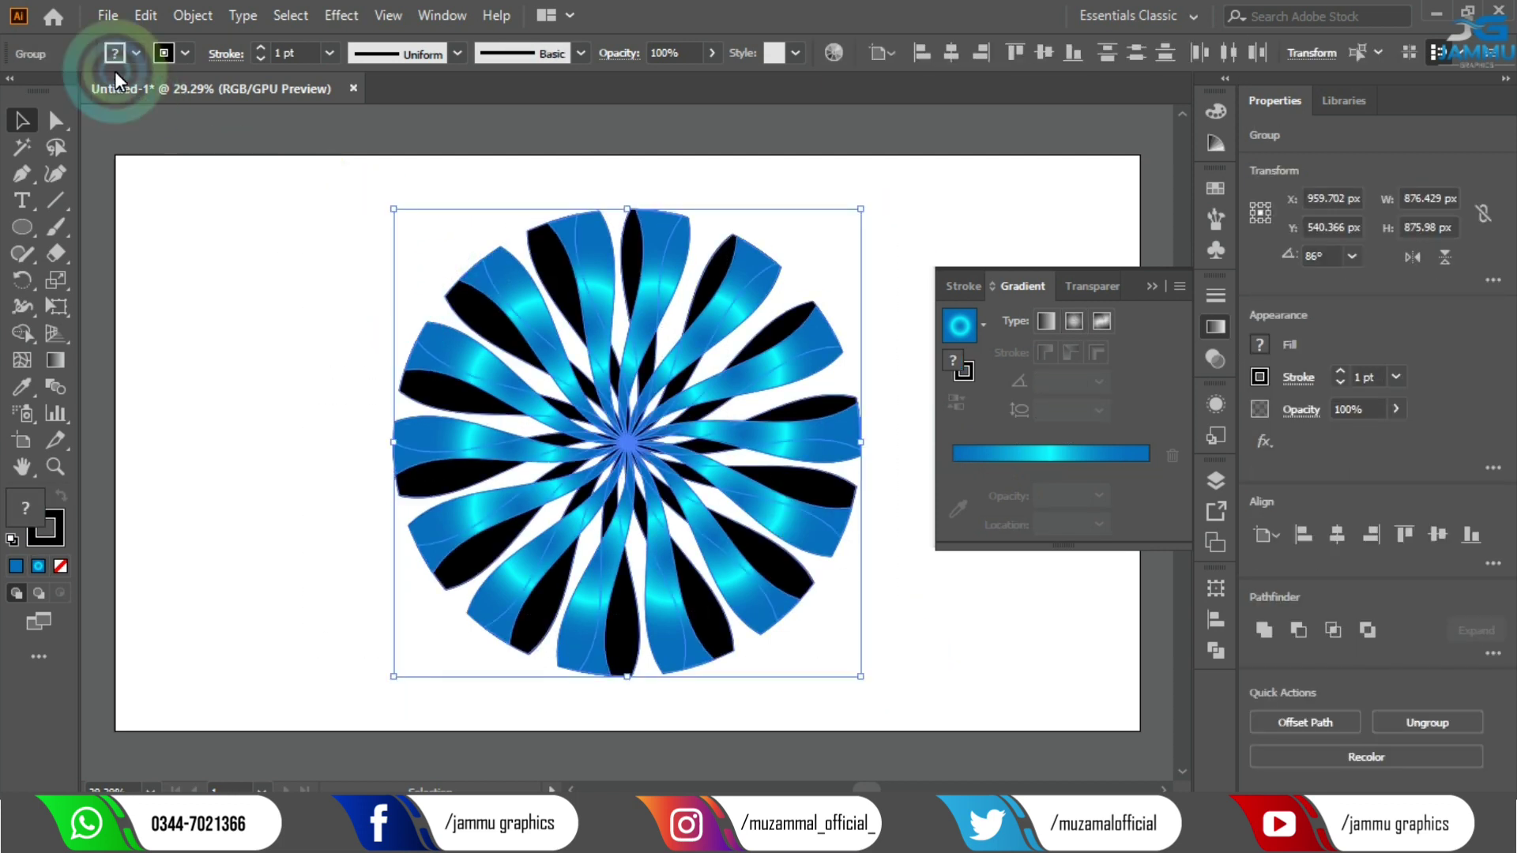
click(155, 55)
click(11, 82)
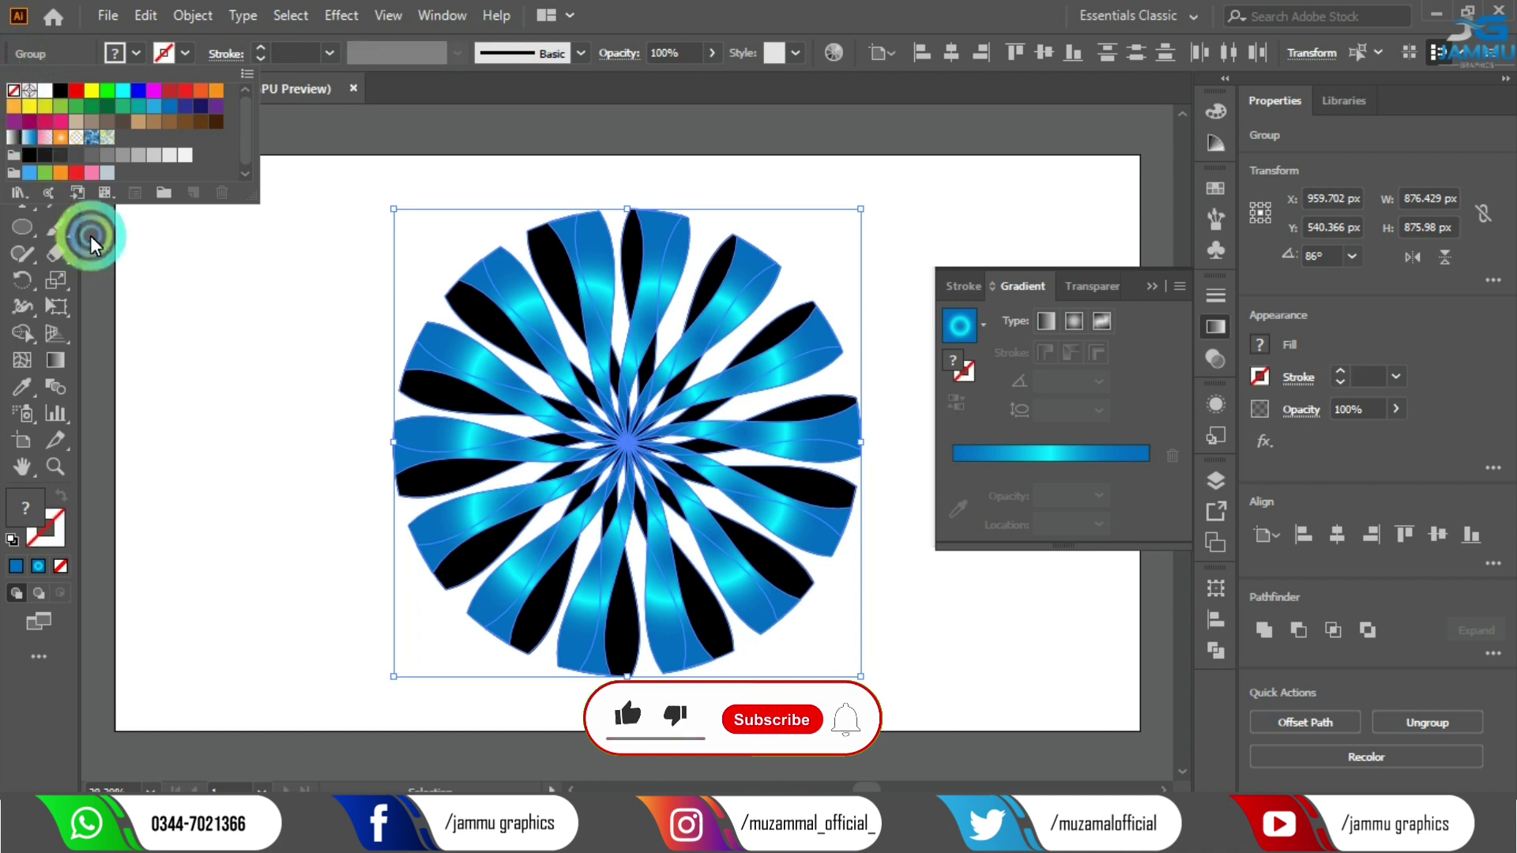
click(103, 251)
click(818, 241)
click(1152, 286)
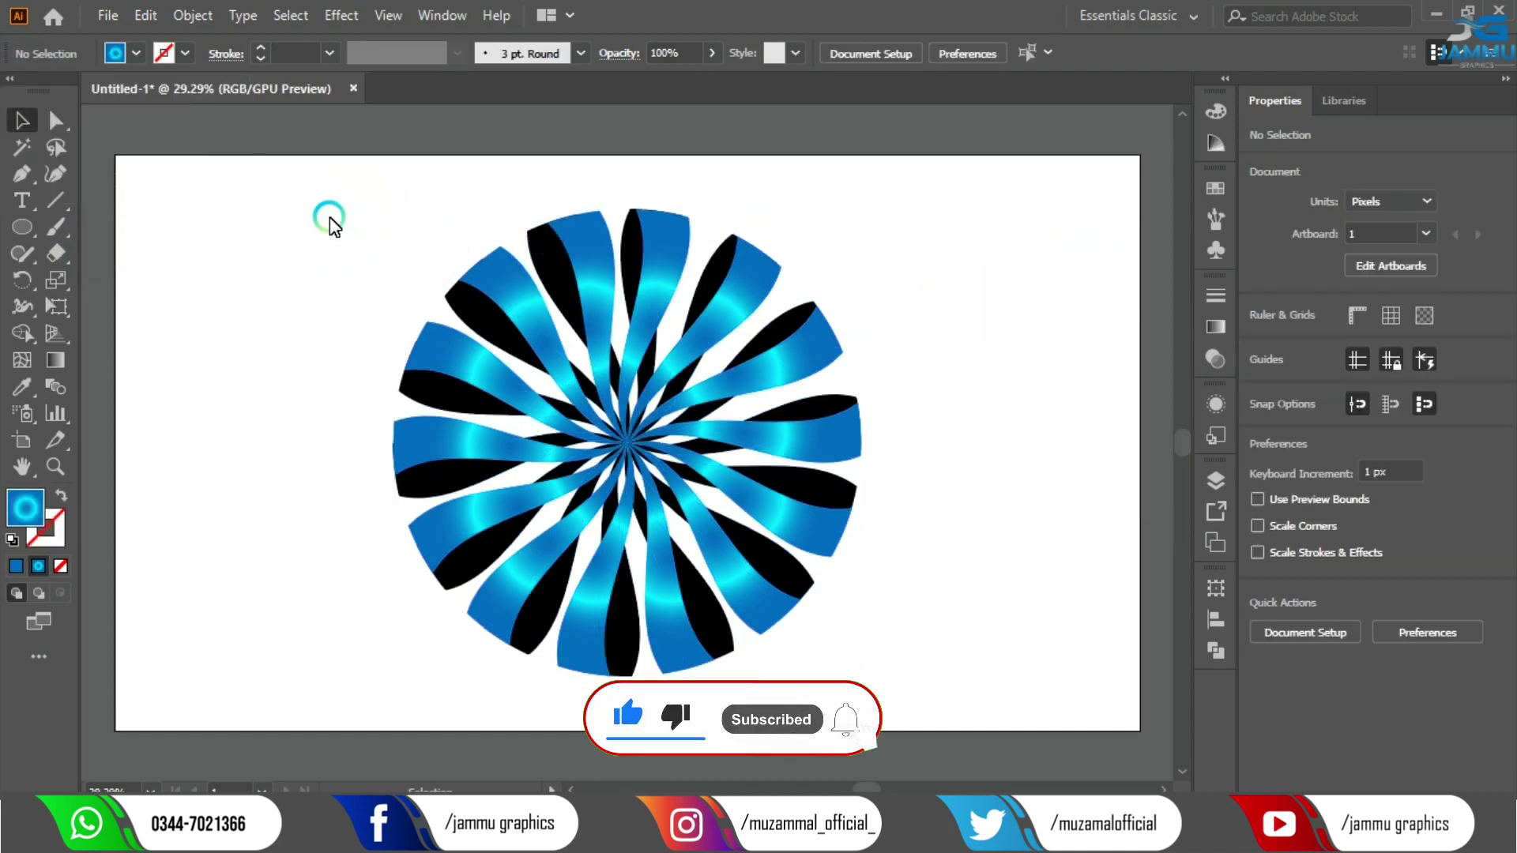
Scale the whole emblem proportionally up to about 931 px wide.
mouse_move(329, 216)
mouse_down()
mouse_move(678, 436)
mouse_move(940, 648)
mouse_up()
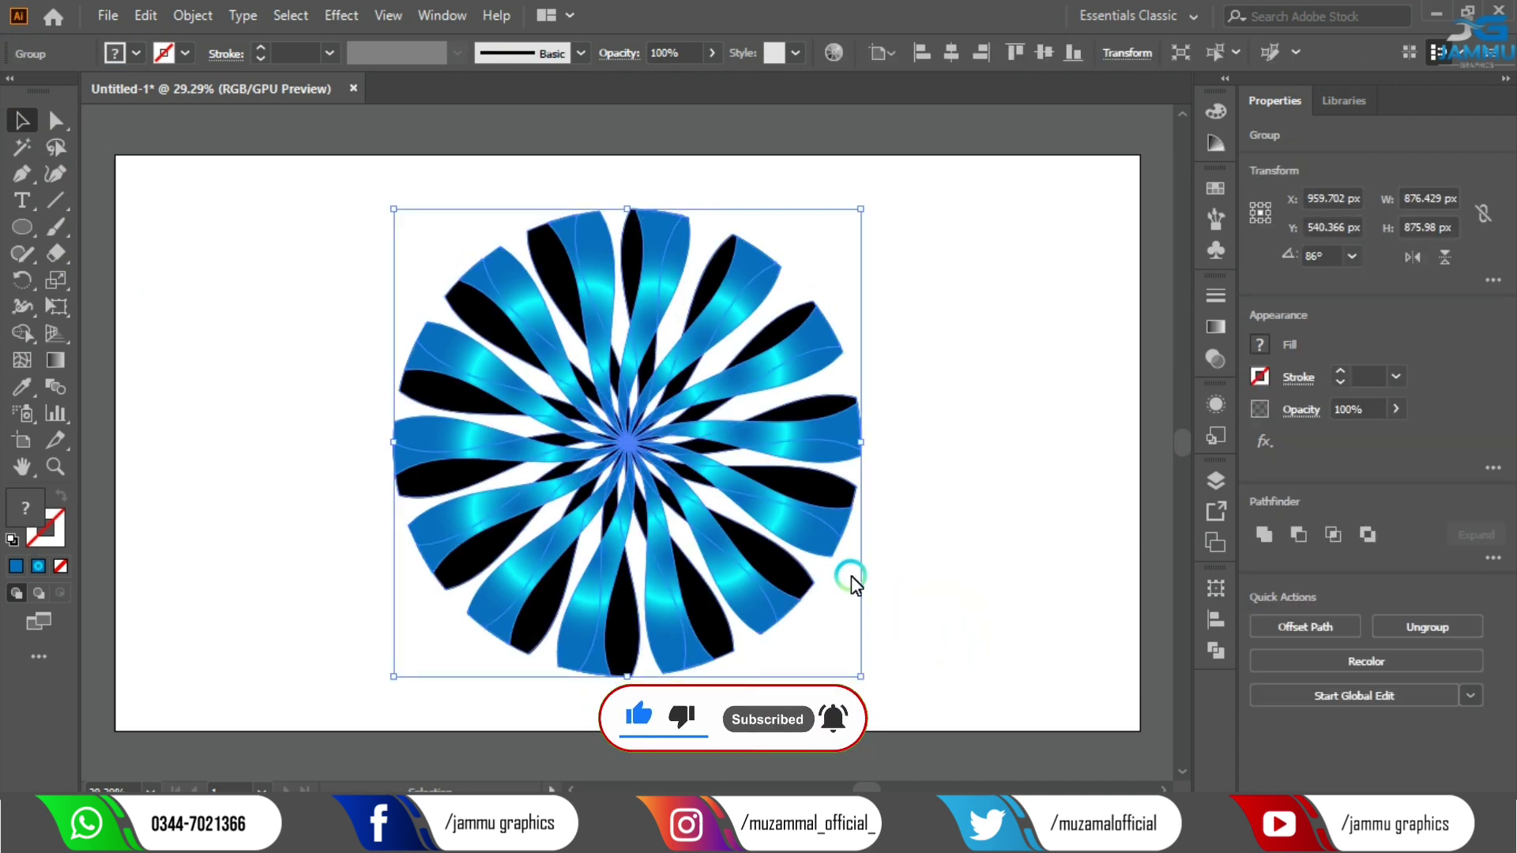
drag(866, 681, 923, 676)
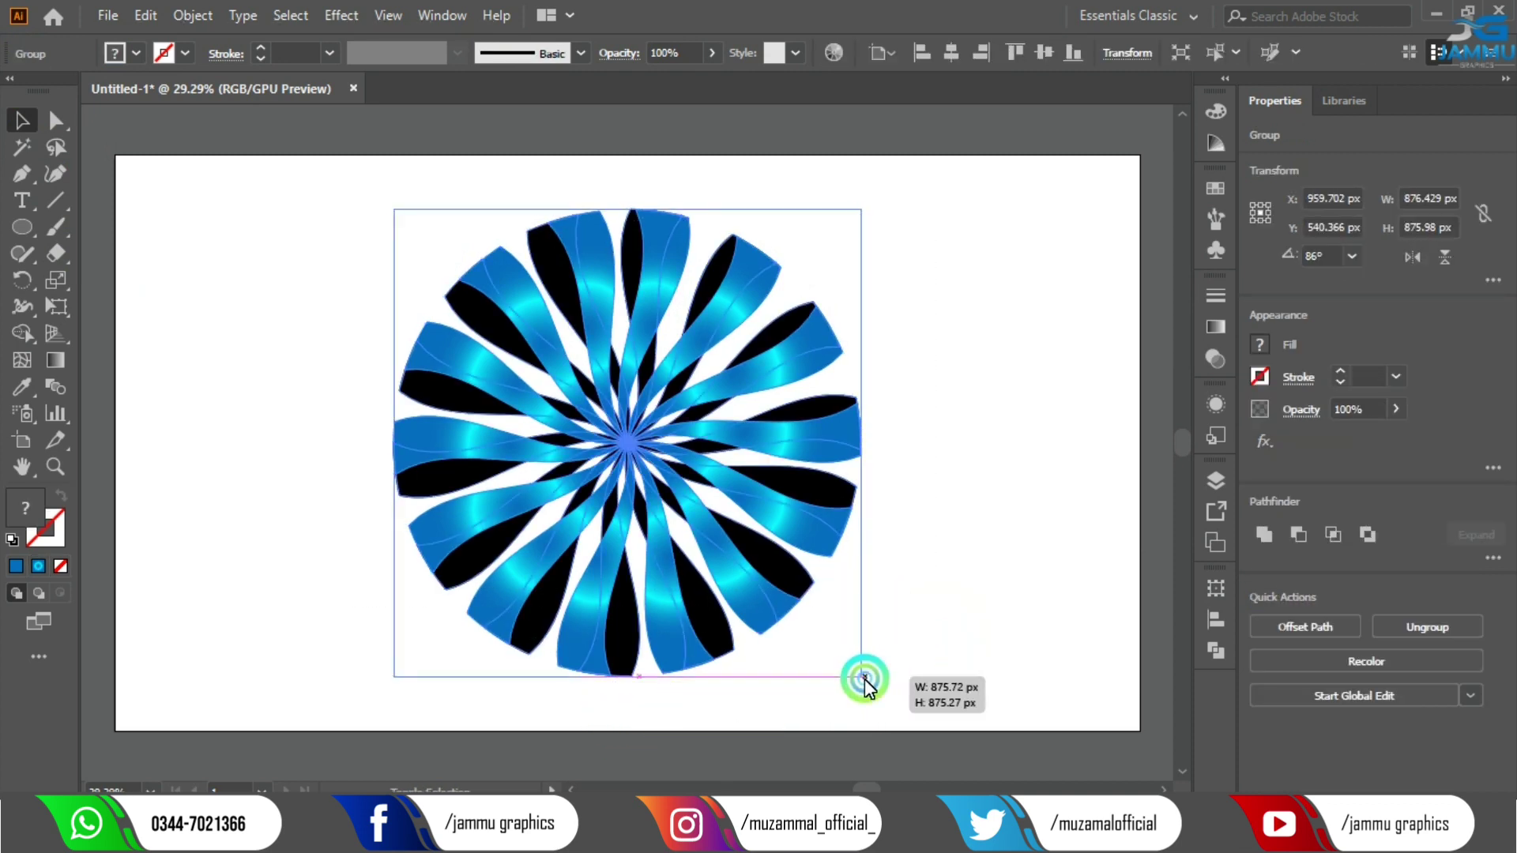
click(965, 603)
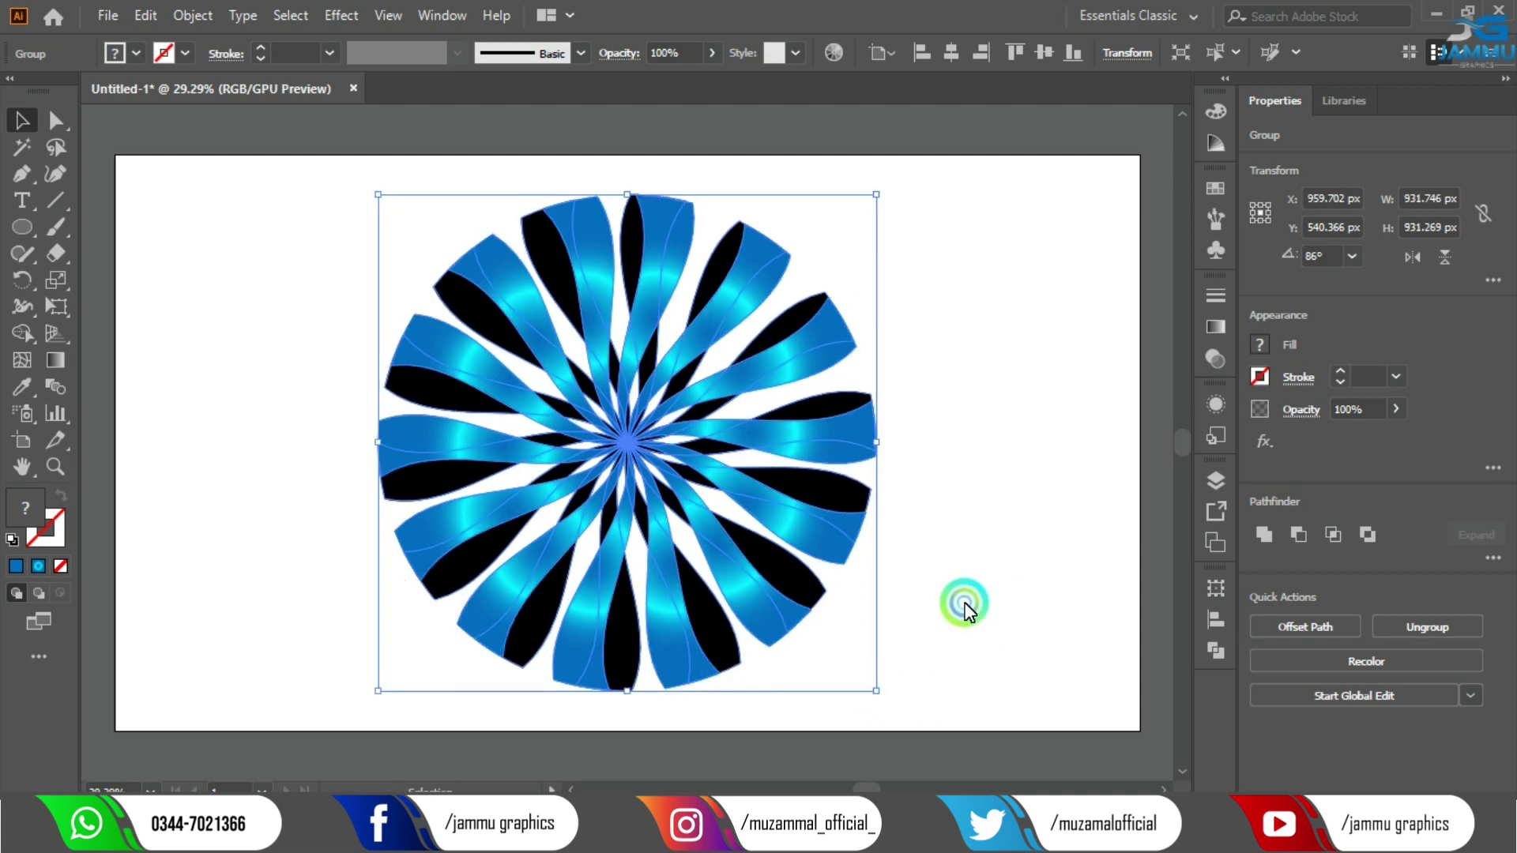